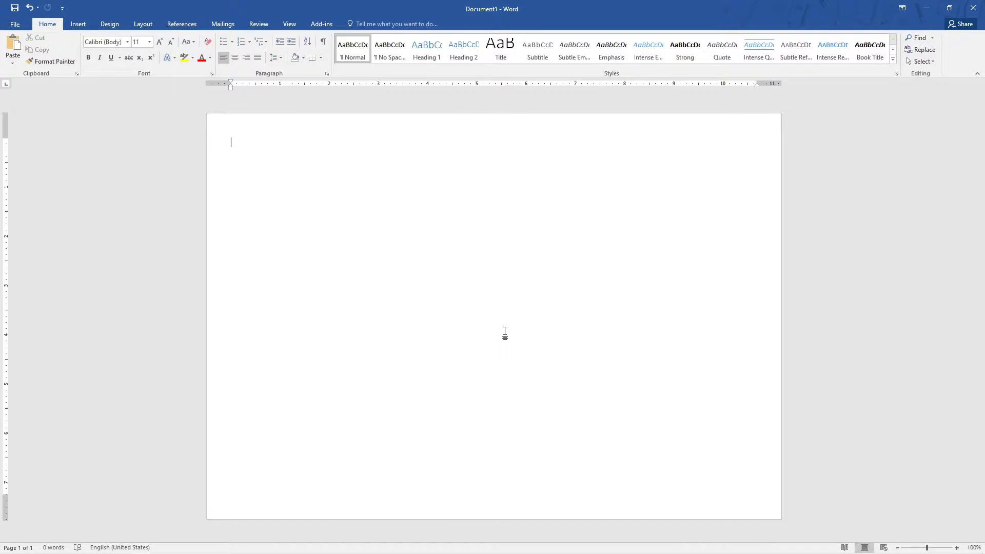
Insert the picture hritik.webp from the Desktop, showing all file types.
click(81, 24)
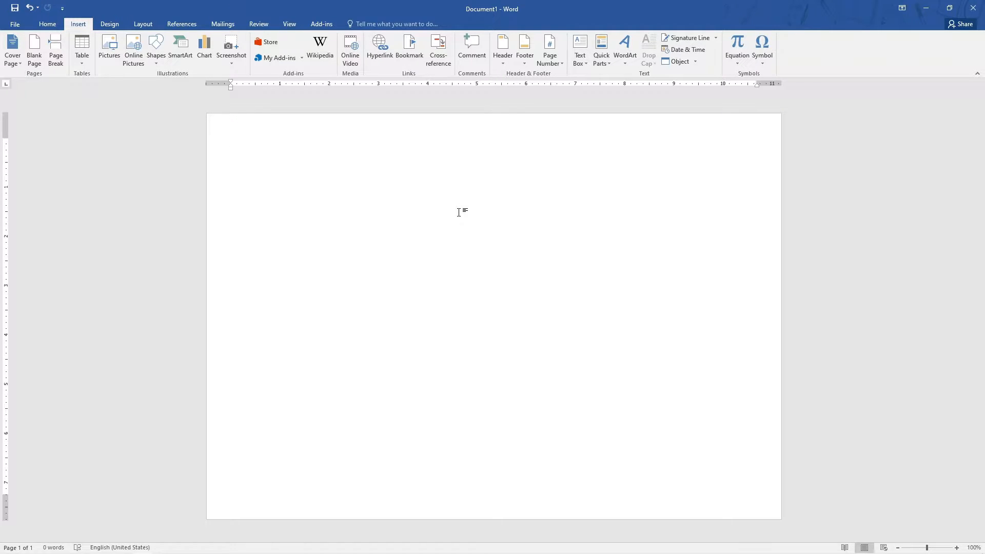
click(110, 47)
click(42, 122)
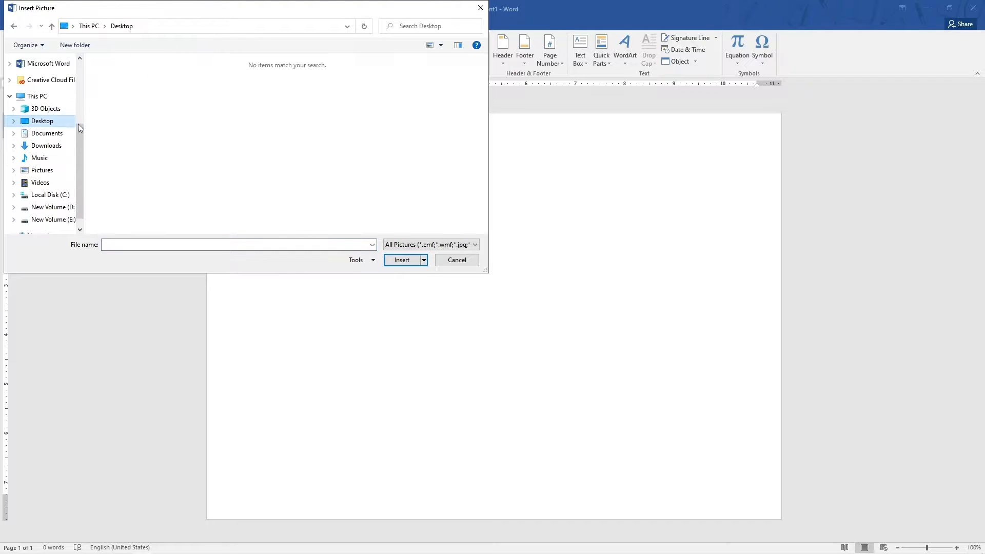
click(454, 247)
click(457, 252)
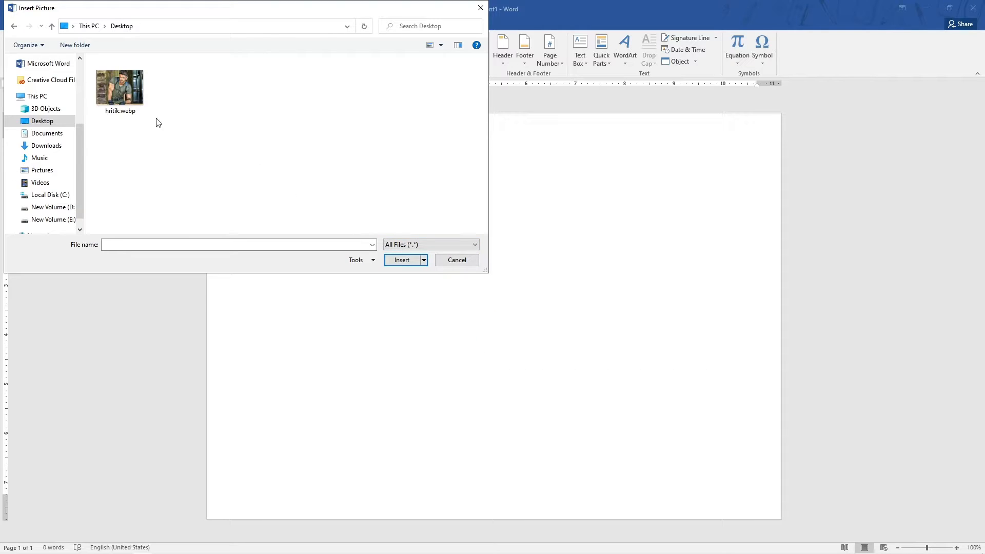
click(128, 91)
click(402, 260)
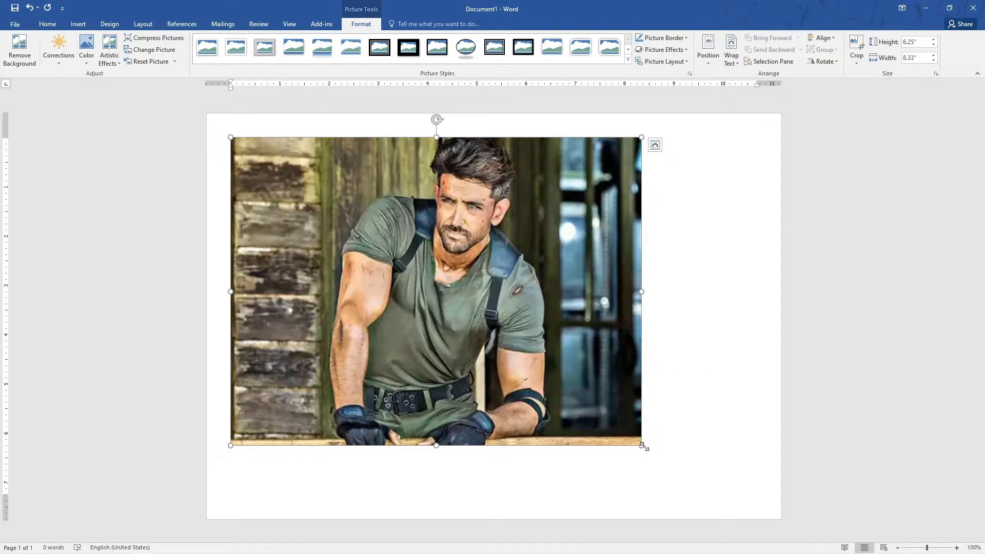
Shrink the picture to about 1.98" high by 2.64" wide.
drag(642, 445, 361, 235)
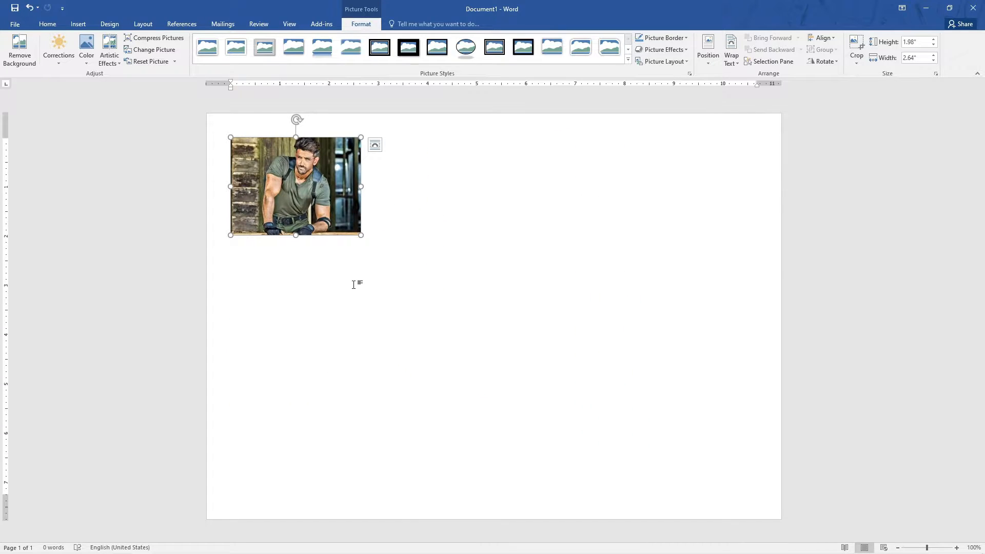
click(443, 222)
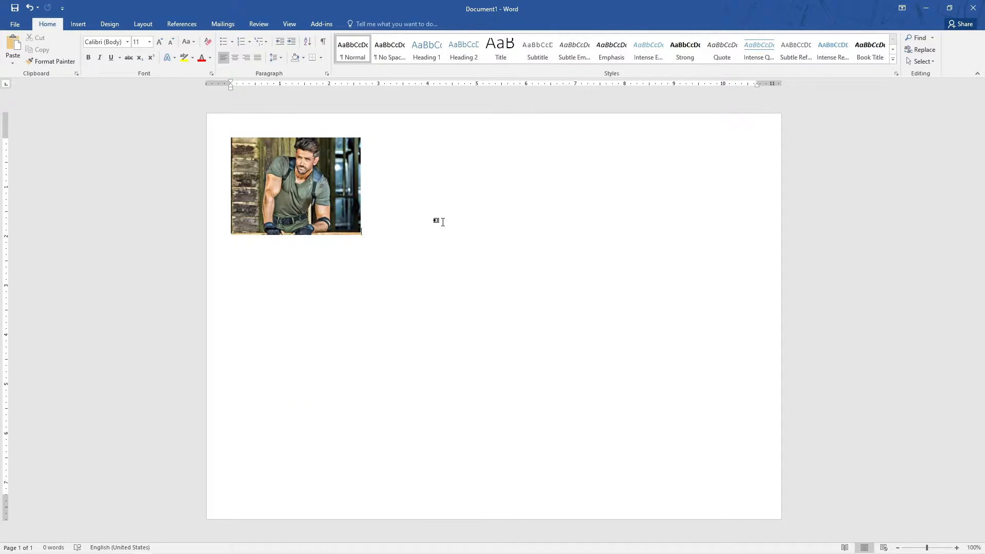
Copy the red-background Hrithik Roshan photo from Google Images in the browser and paste it into the document.
mouse_move(142, 545)
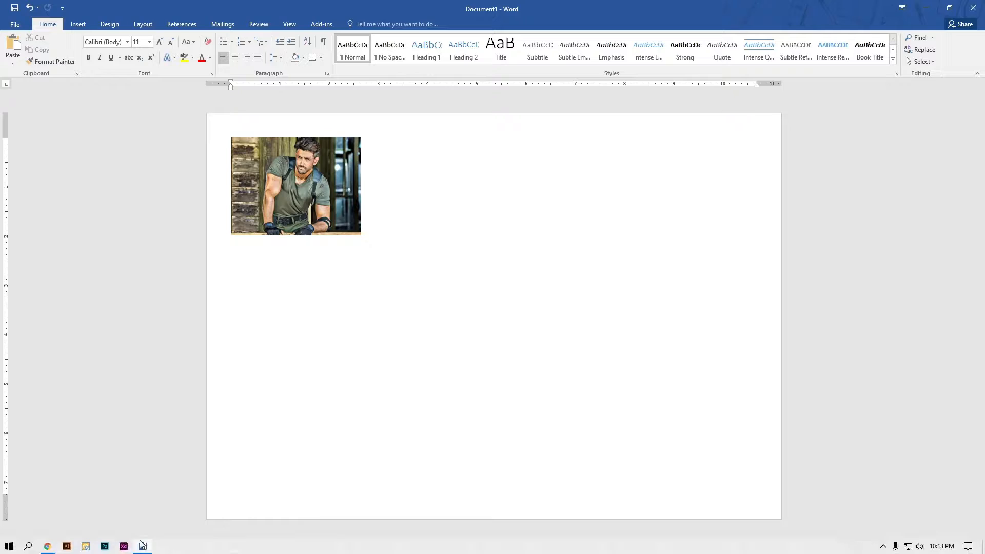
click(48, 547)
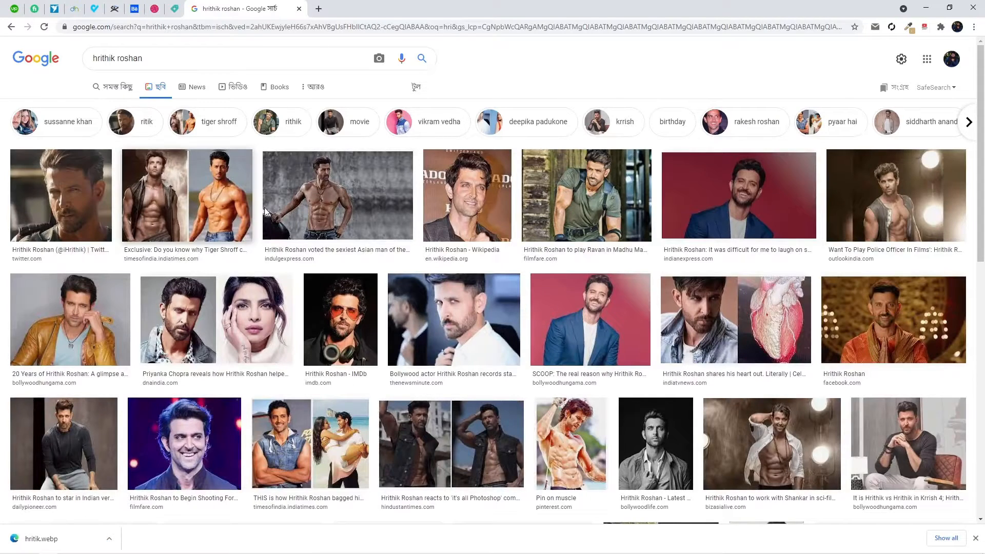
click(590, 319)
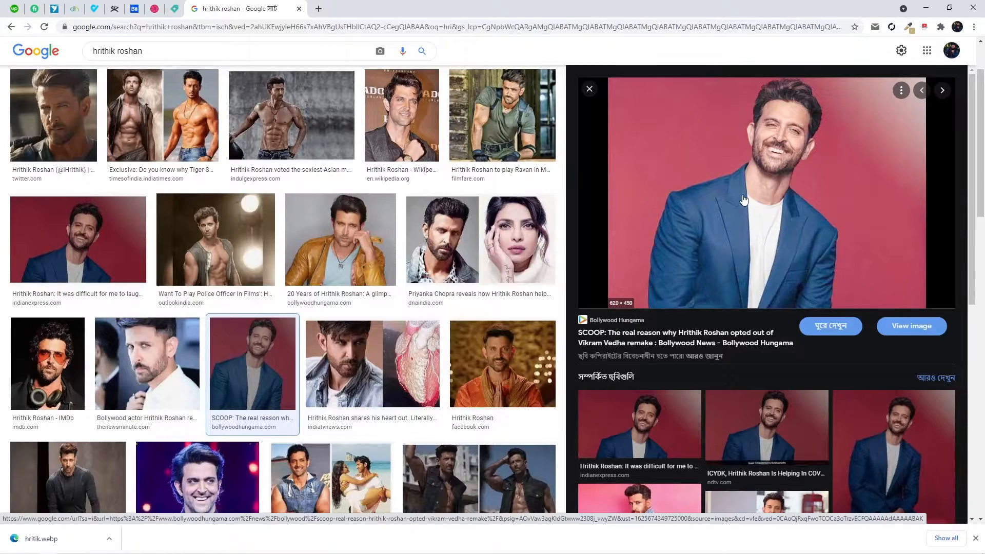
right_click(734, 173)
click(764, 302)
click(922, 7)
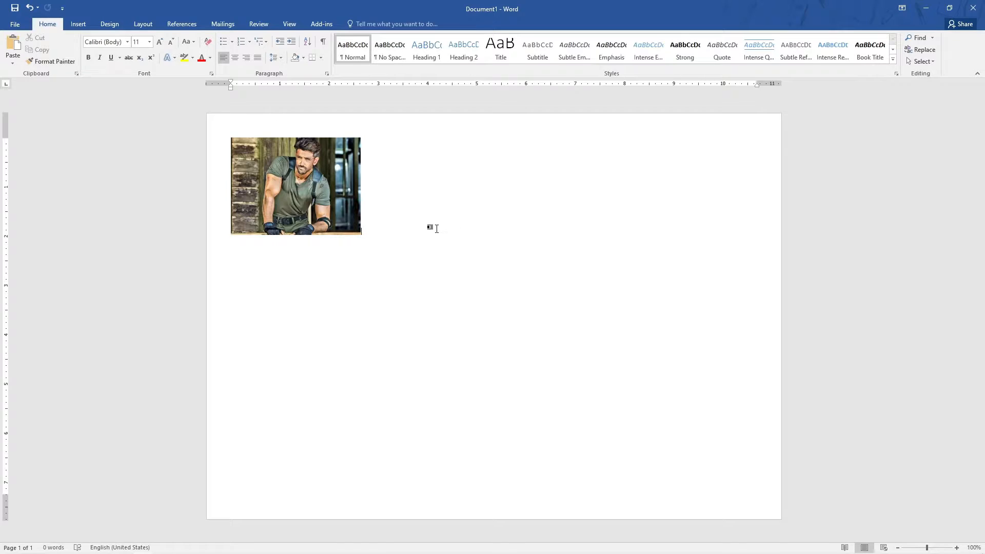
key(ctrl+v)
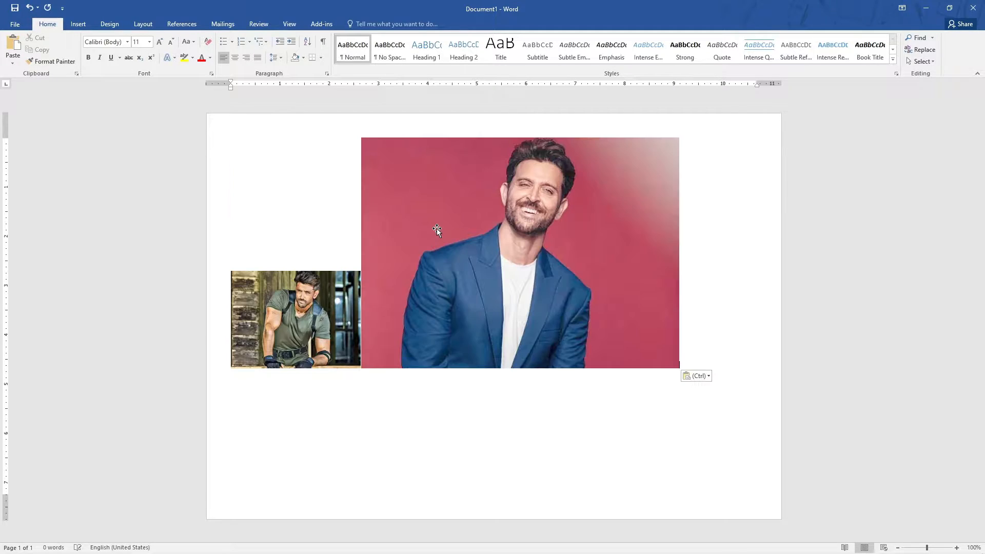
Shrink the pasted picture to about the size of the first picture.
click(613, 208)
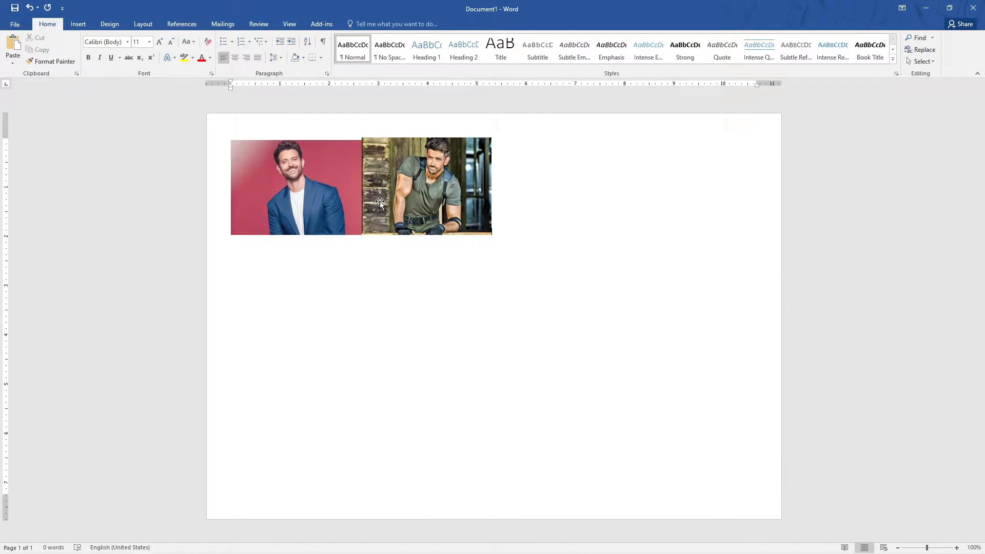
click(380, 203)
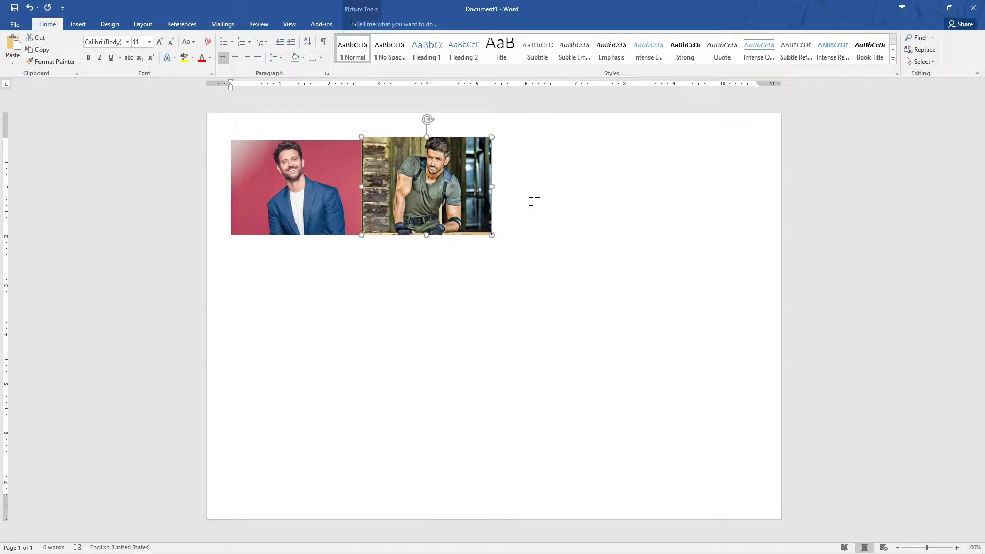
click(534, 200)
Drag an image from the Desktop into the document, then delete it.
click(933, 8)
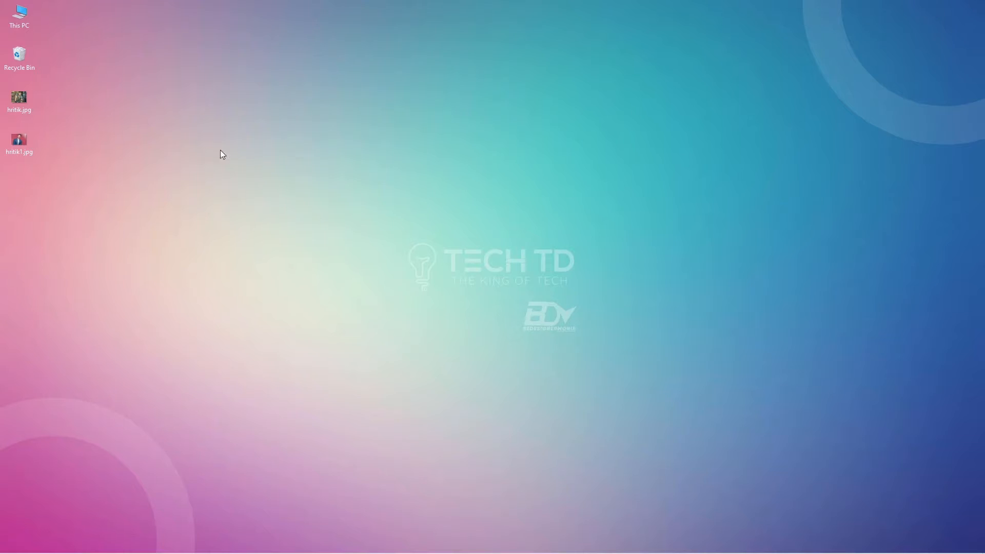
drag(46, 174, 329, 452)
drag(222, 550, 601, 240)
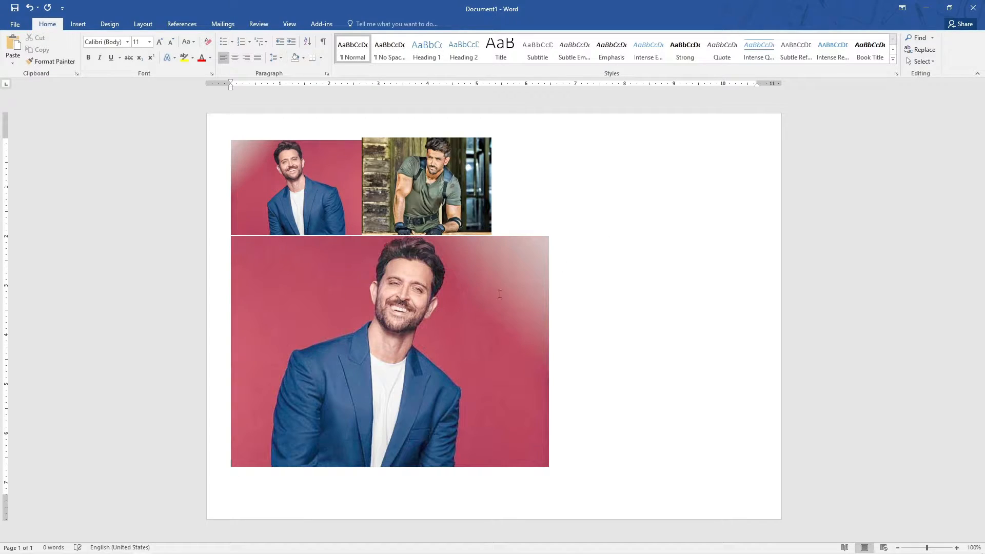
key(Delete)
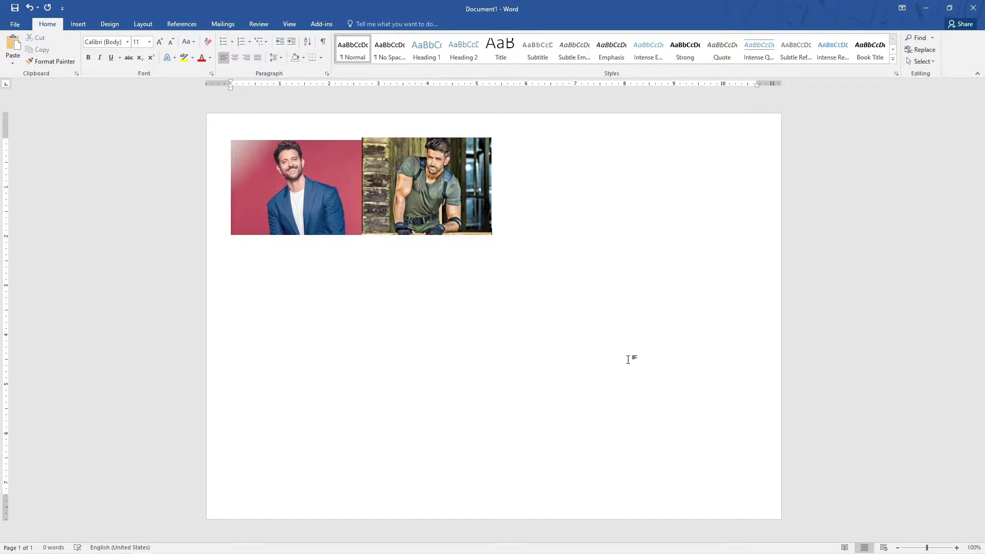
Delete the pasted red-background picture.
click(311, 221)
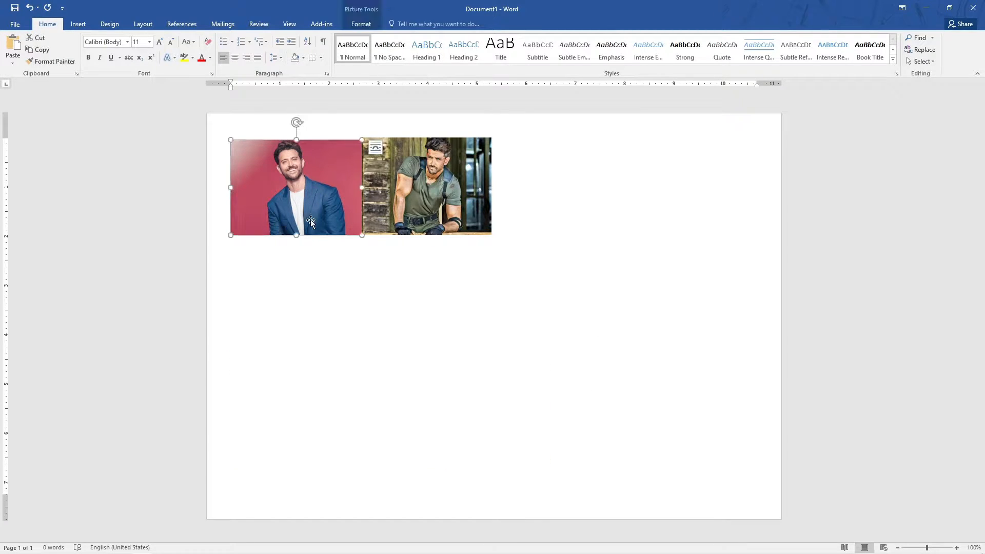
key(Delete)
Enlarge the remaining picture to about 6.39" high by 8.52" wide.
click(301, 218)
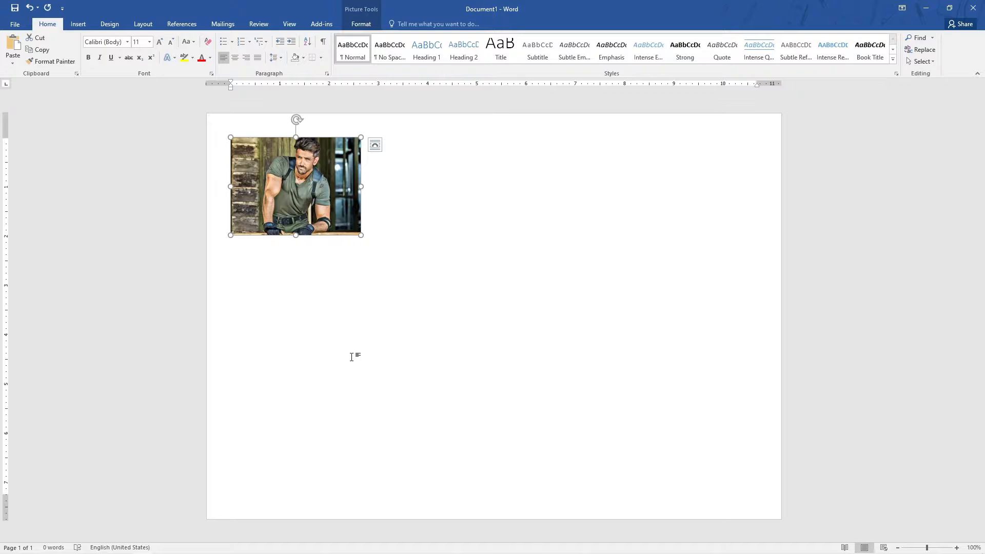
drag(362, 236, 651, 452)
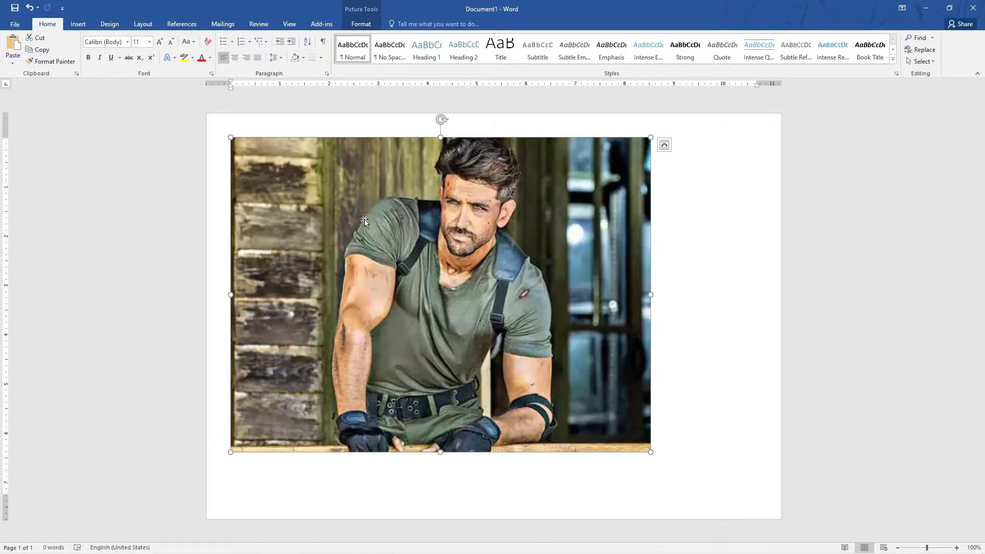
Start Remove Background on the picture and fit the selection box tightly around the figure.
click(371, 26)
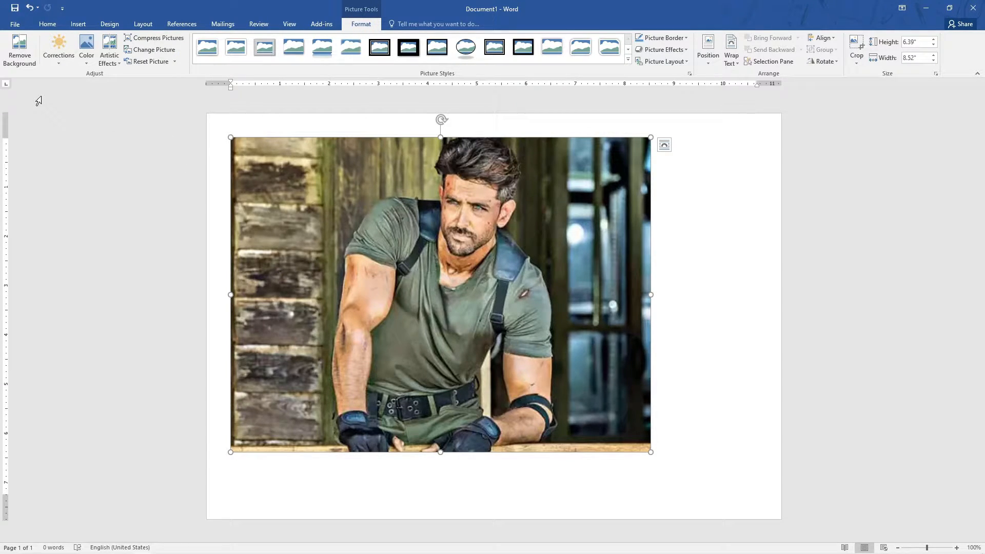
click(15, 58)
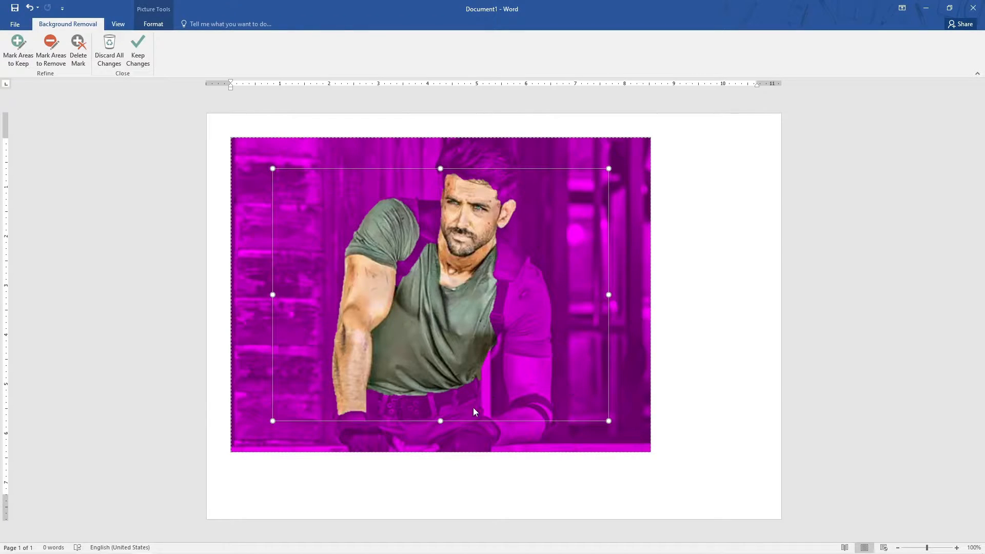
drag(439, 420, 439, 451)
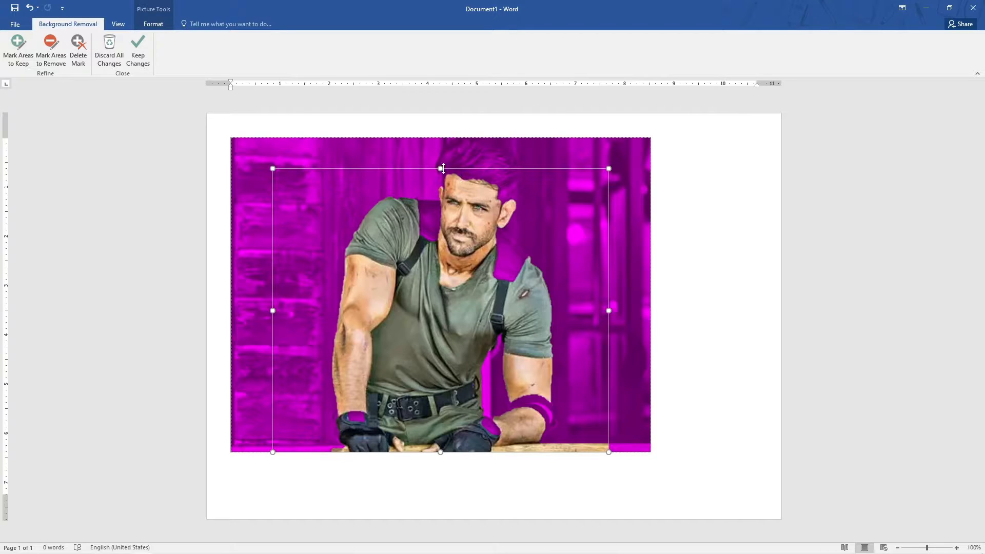
drag(440, 168, 442, 137)
drag(273, 293, 326, 295)
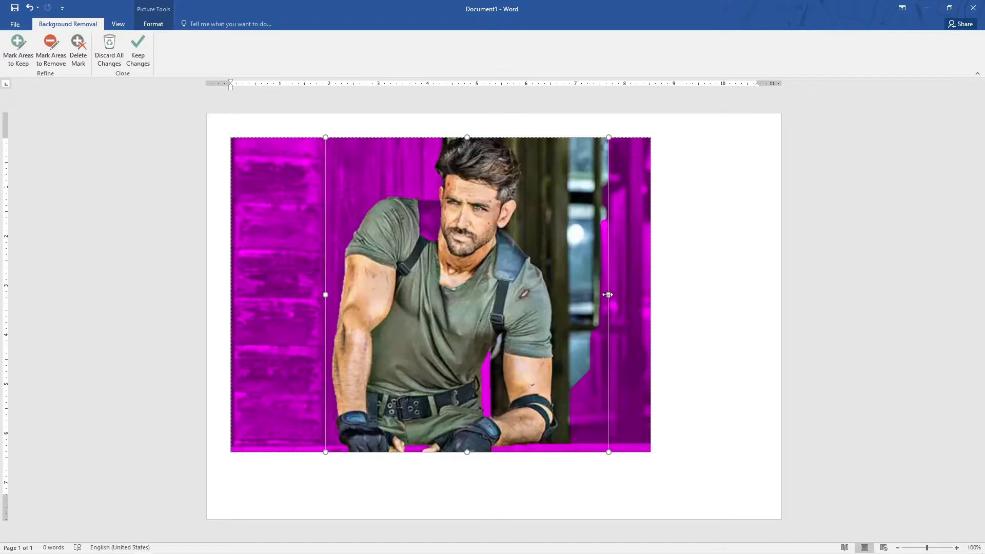
drag(607, 295, 559, 298)
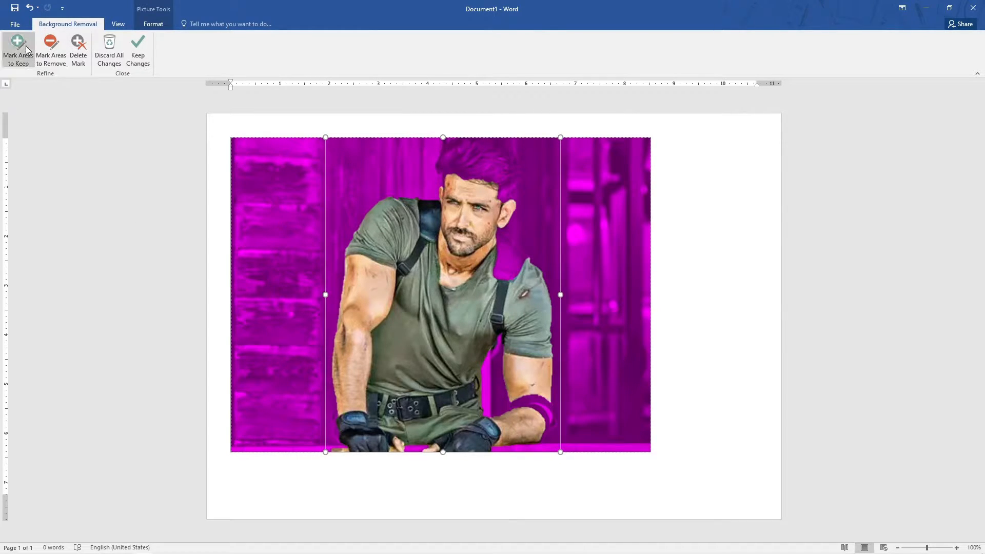
Mark the shoulder strap, hair and wristband as areas to keep.
click(50, 51)
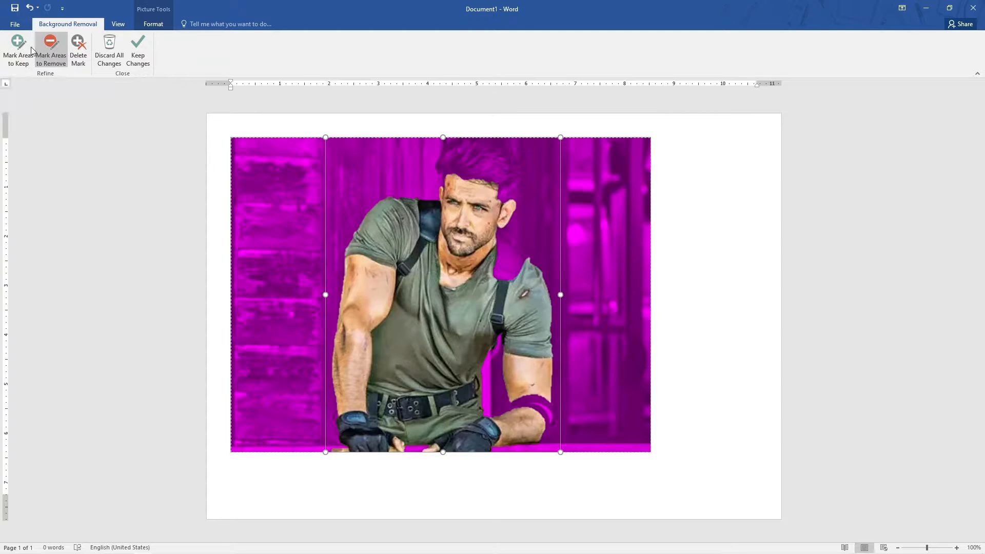
click(30, 50)
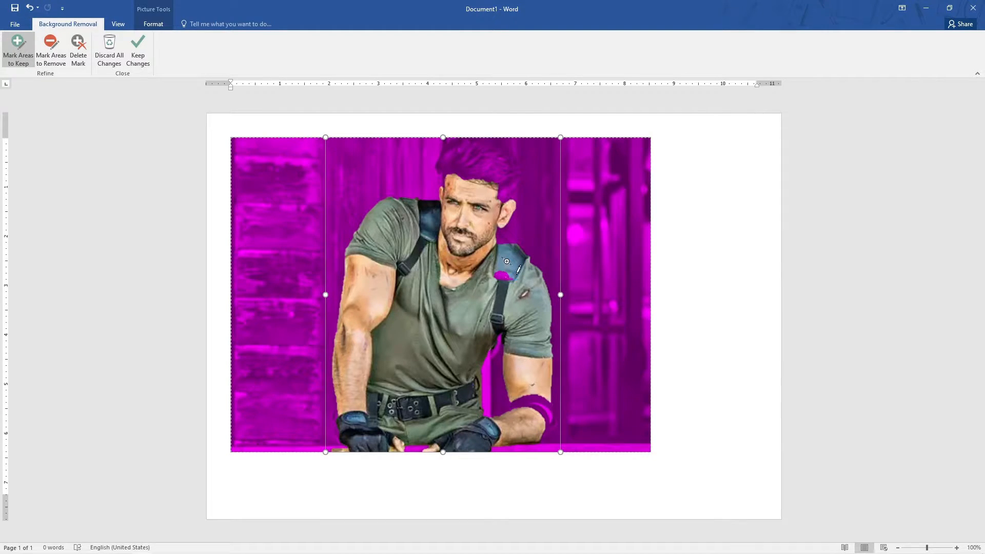
click(506, 277)
click(504, 234)
mouse_move(470, 150)
mouse_down()
mouse_move(457, 152)
mouse_move(513, 174)
mouse_up()
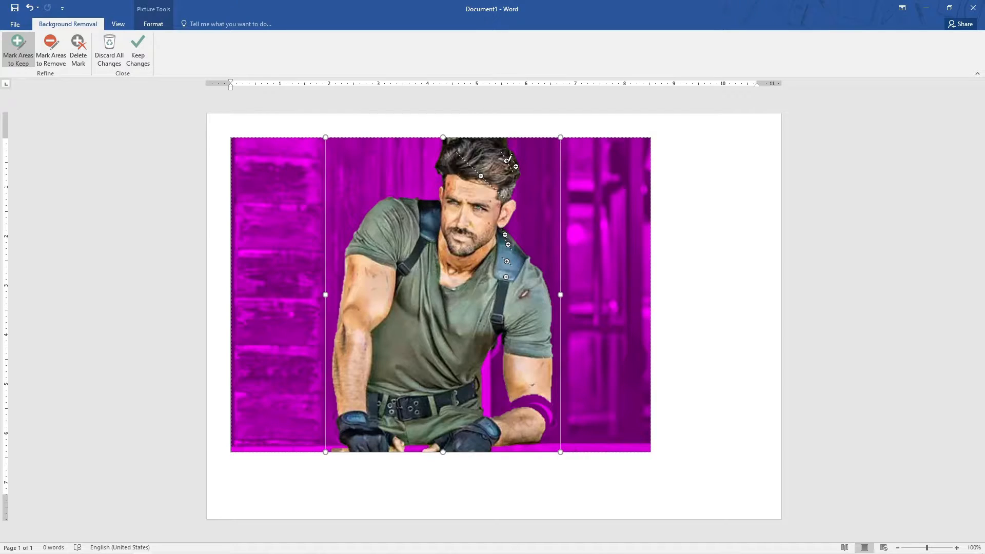
drag(542, 394, 545, 430)
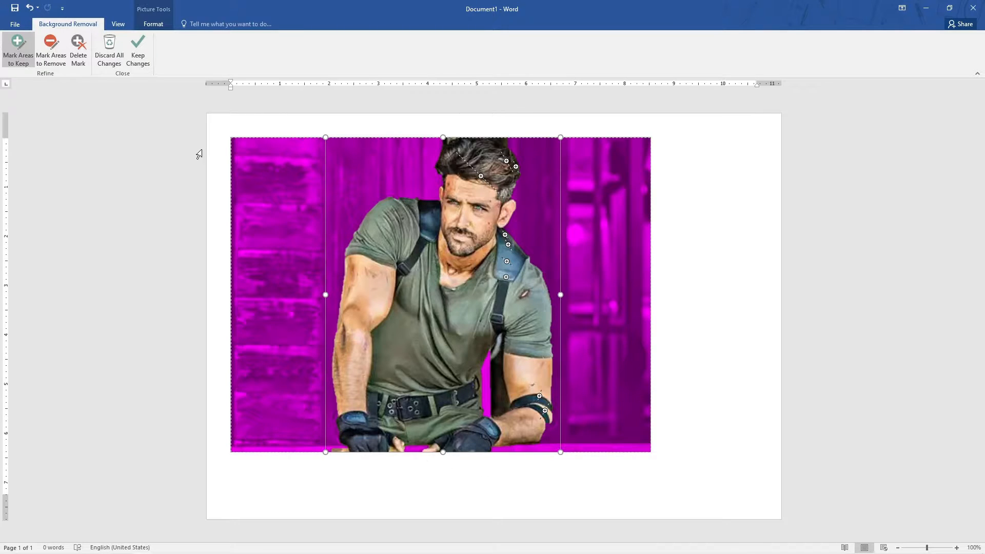
Mark a spot on the lower torso for removal and keep the background removal changes.
click(50, 52)
click(495, 378)
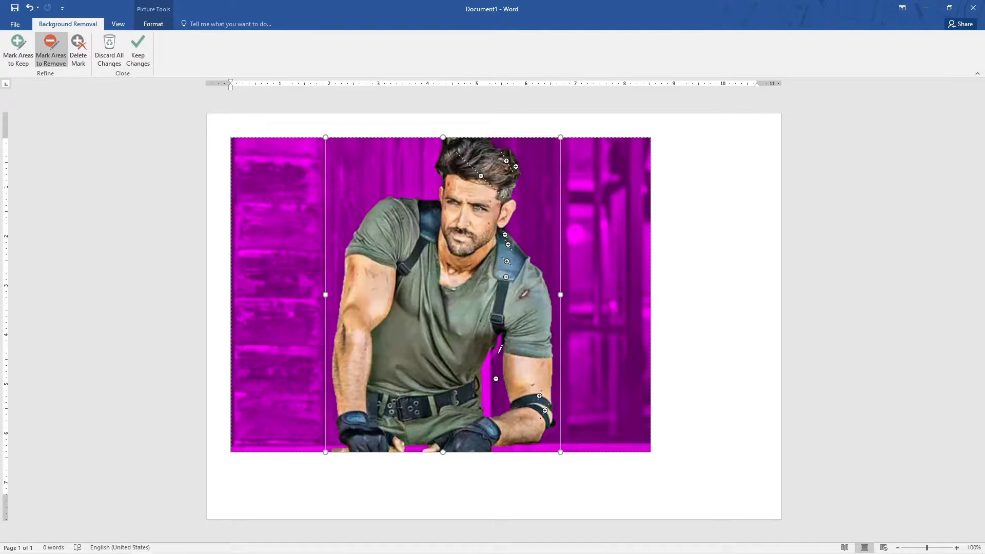
click(138, 49)
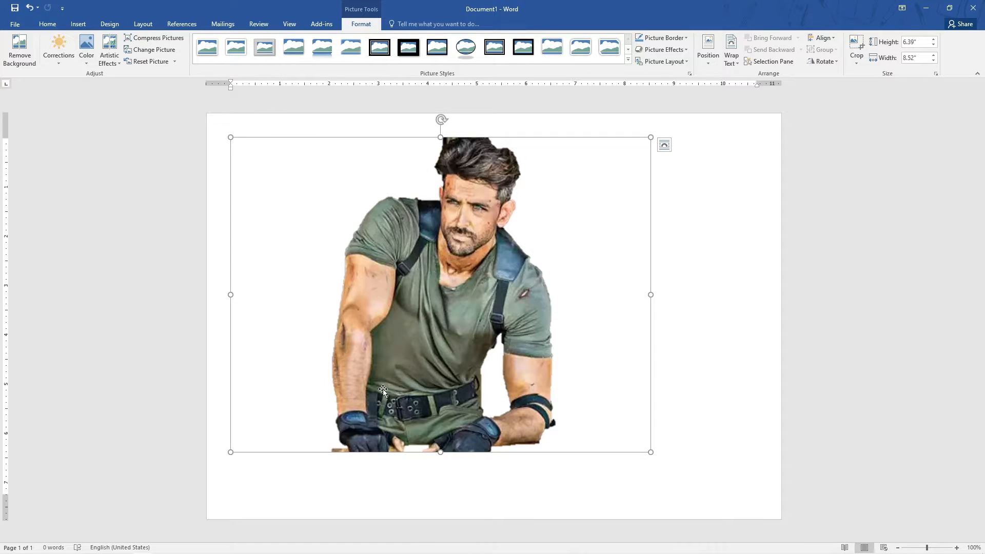
Resize the picture to about 3.1" high by 4.14" wide.
mouse_move(456, 284)
mouse_down()
mouse_move(448, 301)
mouse_move(456, 303)
mouse_up()
click(502, 306)
drag(650, 452, 435, 290)
drag(333, 245, 525, 370)
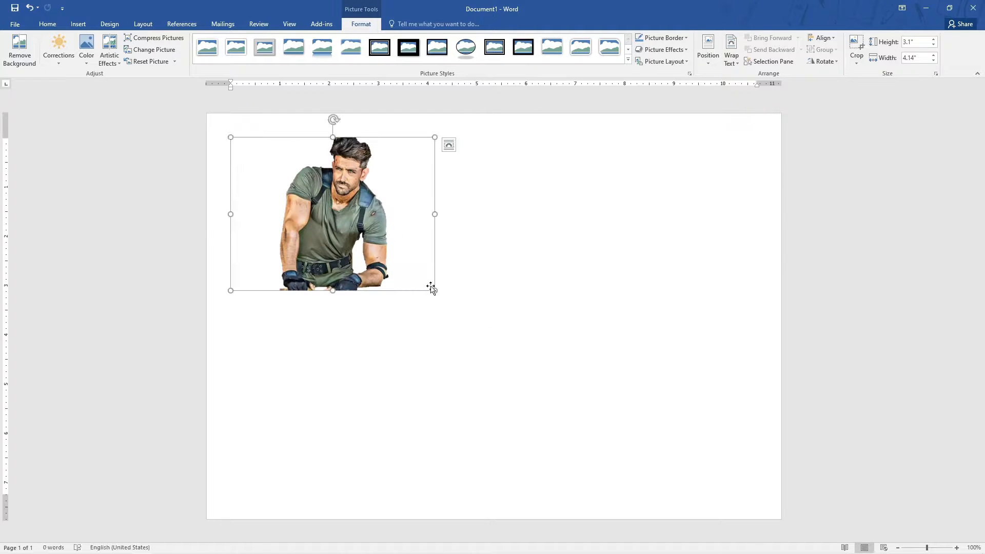
Type the text "Hrithik Rohsan is the best" beside the picture.
click(496, 276)
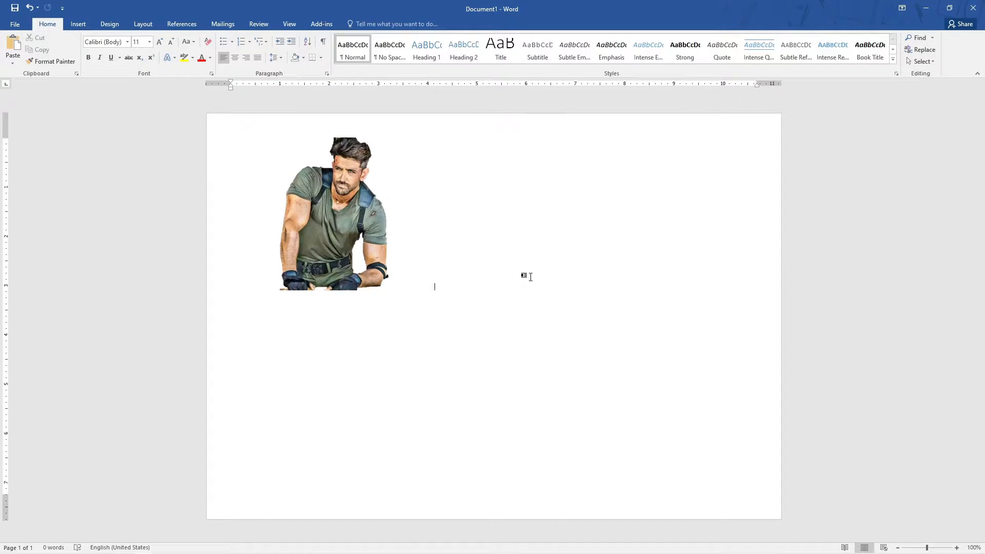
text(Hrithik Rohsan Is the best)
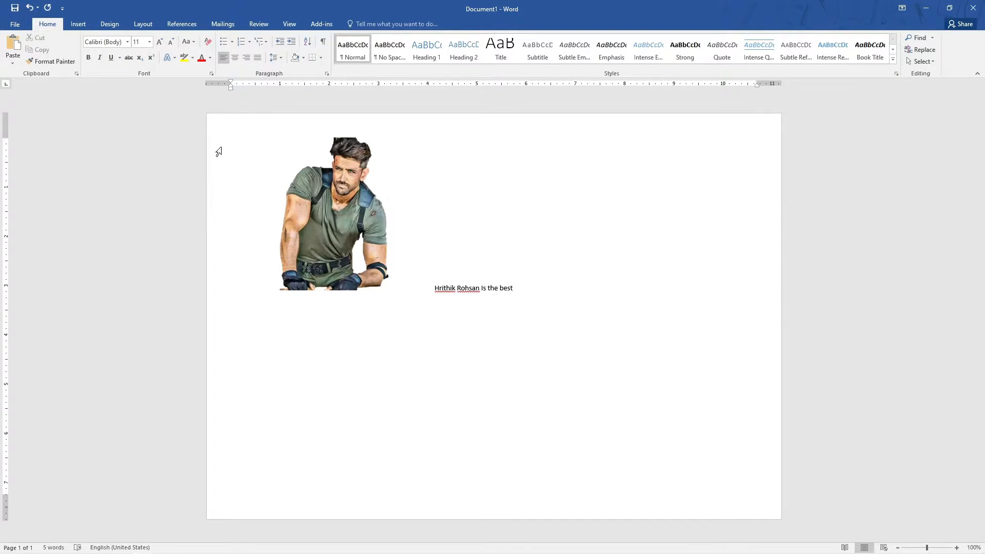
Select the typed text and set its font size to 72.
key(ctrl+a)
click(508, 328)
drag(521, 296, 435, 289)
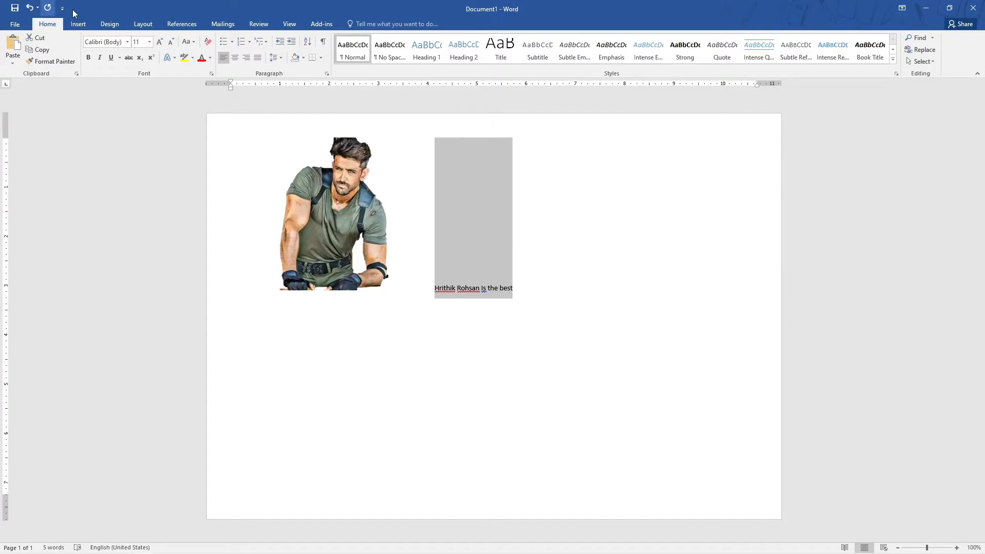
click(149, 42)
click(139, 204)
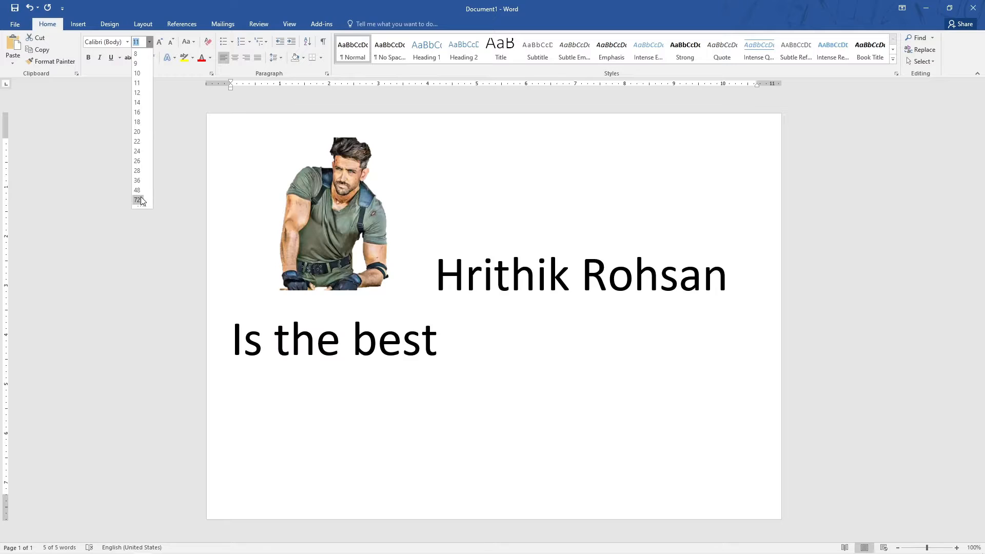
Set the picture's text wrapping to Top and Bottom and move it up above the caption line.
click(548, 352)
click(338, 261)
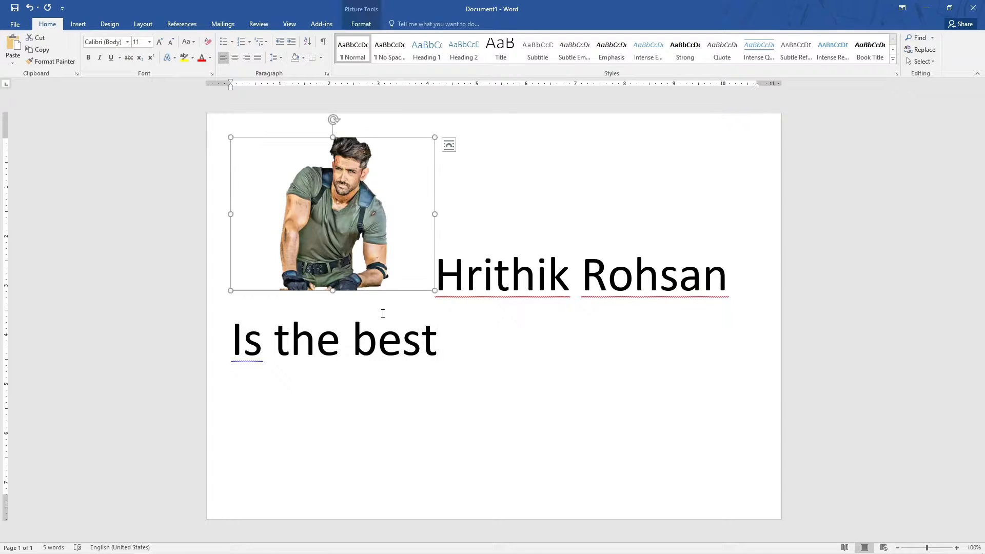
click(448, 145)
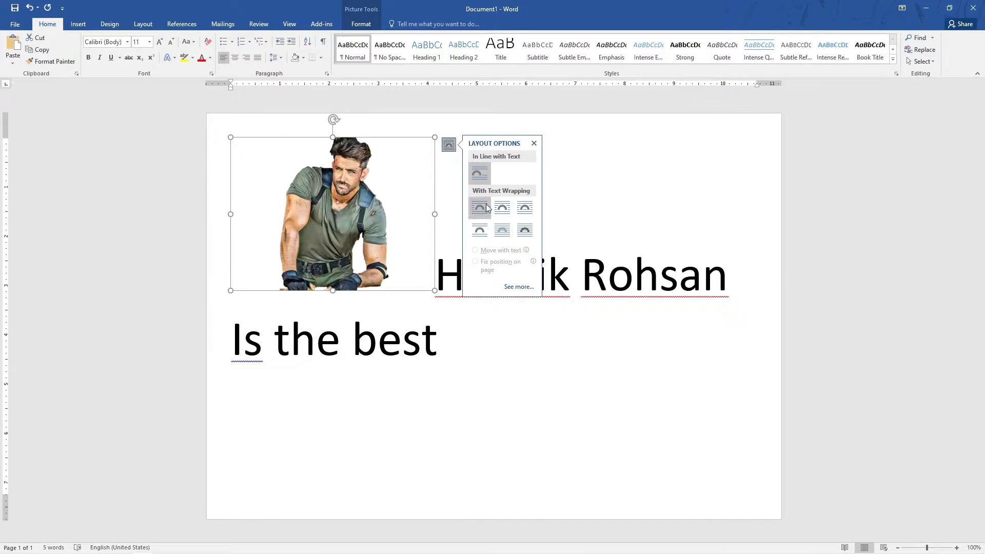
click(485, 229)
drag(384, 263, 351, 269)
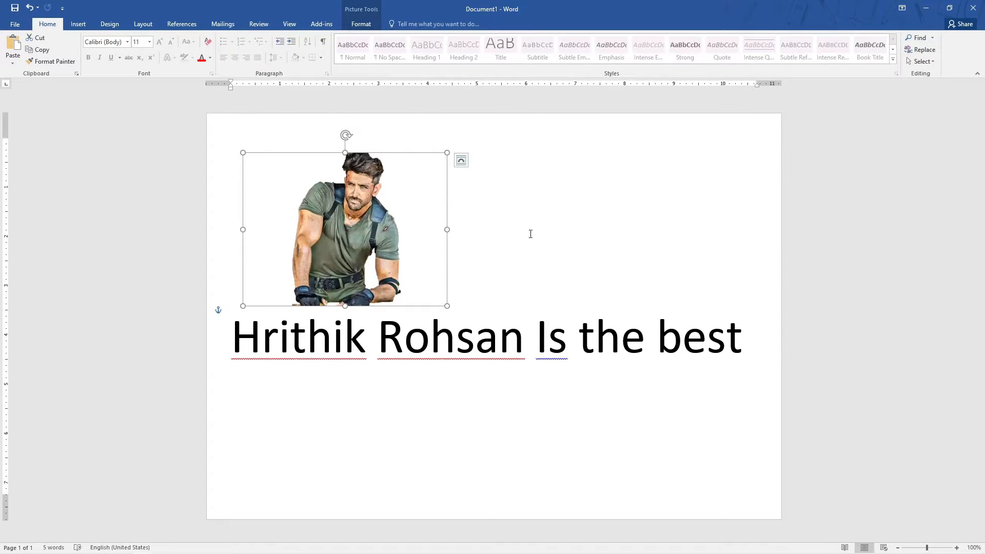
Change the picture's wrapping to Behind Text and move it to the page's top-left corner beneath the caption.
click(461, 160)
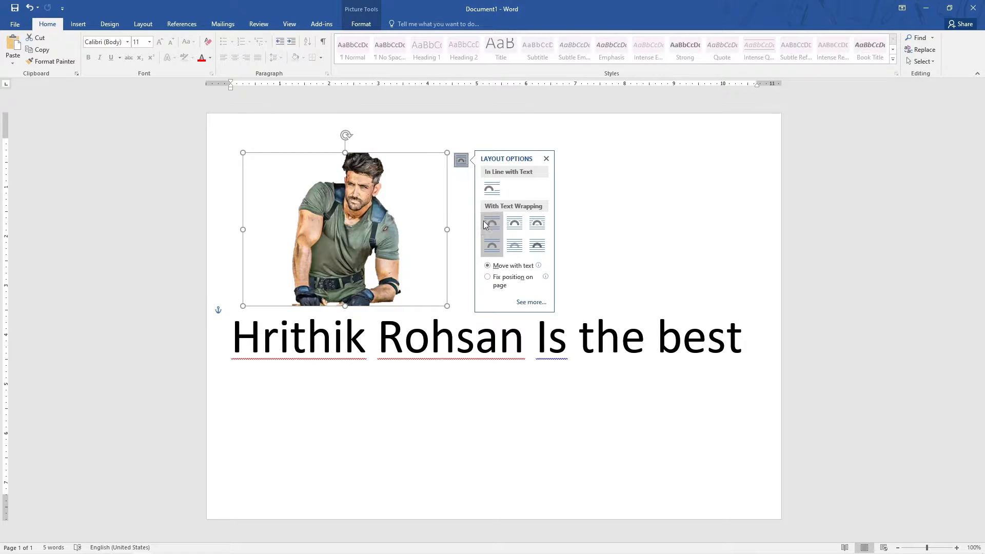
click(515, 245)
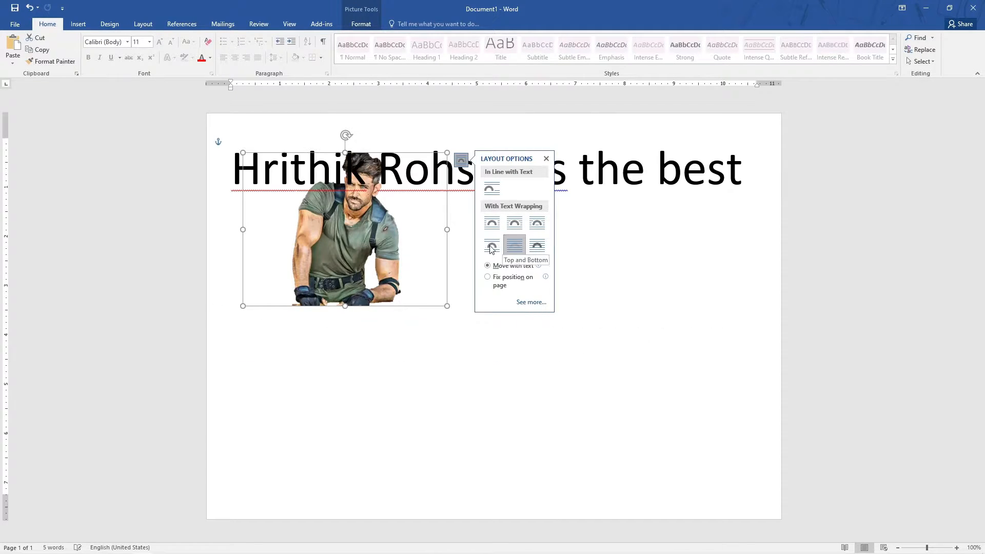
drag(392, 211, 361, 206)
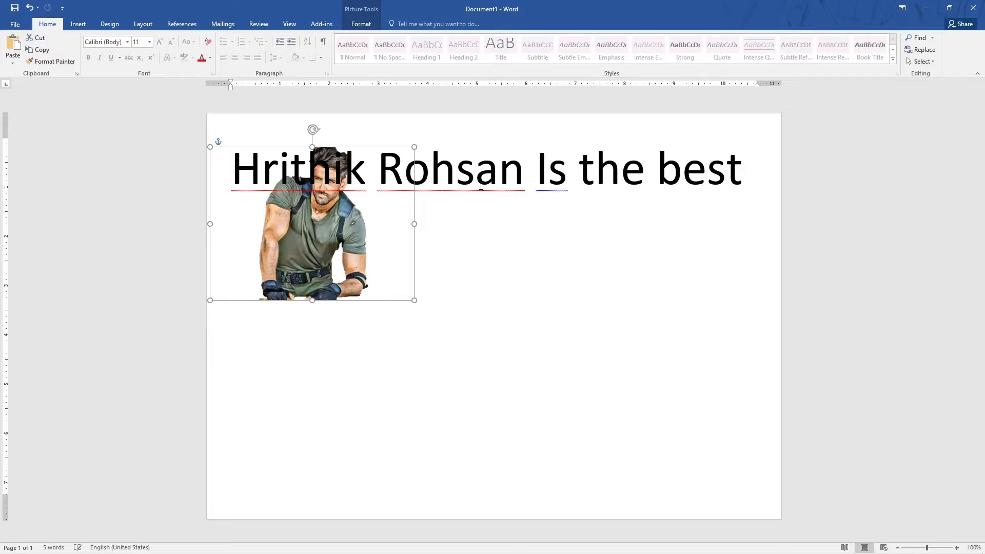
Break the caption after "Hrithik" so "Rohsan Is the best" starts on a new line.
click(459, 178)
click(459, 179)
click(379, 176)
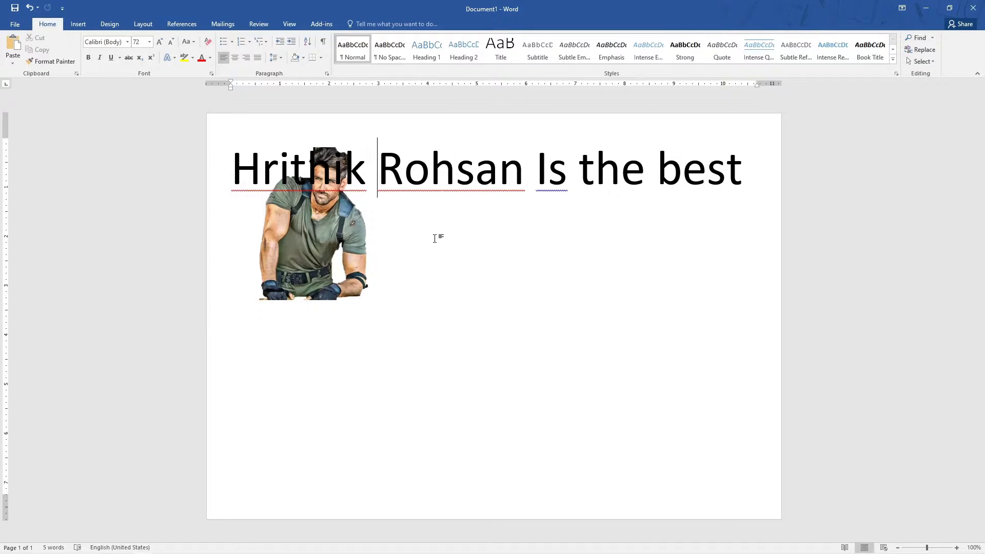
key(Return)
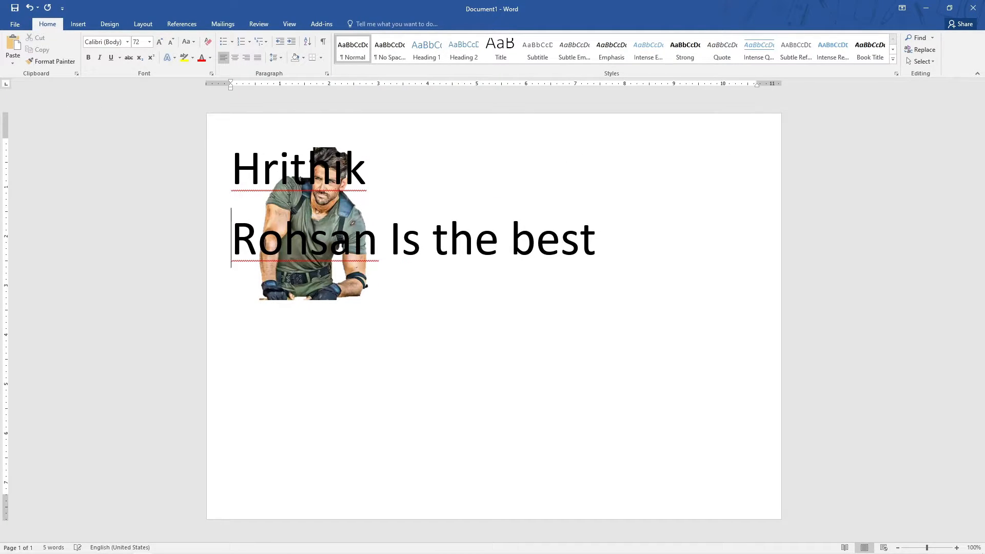
Select the "Hrithik" line and increase its indent four times to clear the picture.
drag(241, 169, 296, 183)
click(242, 181)
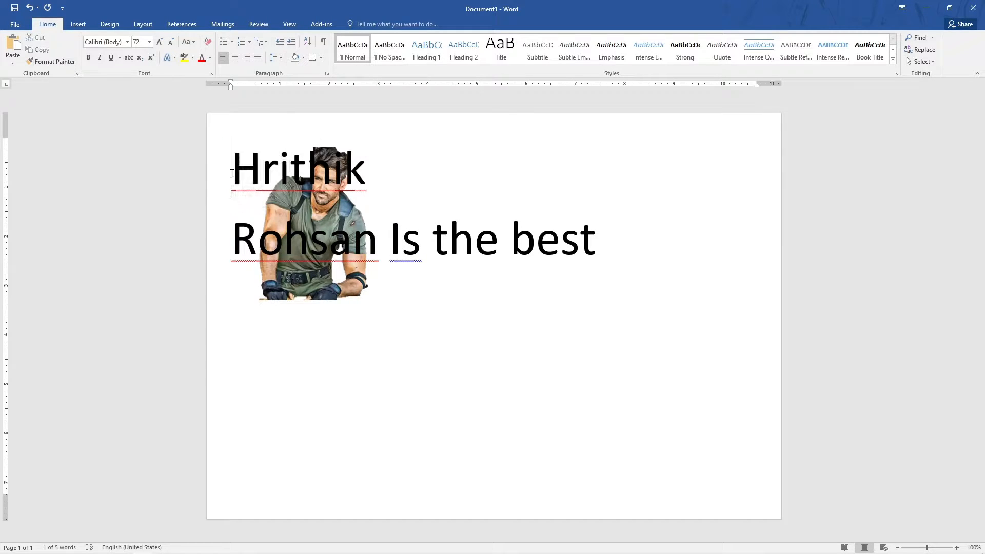
triple_click(236, 203)
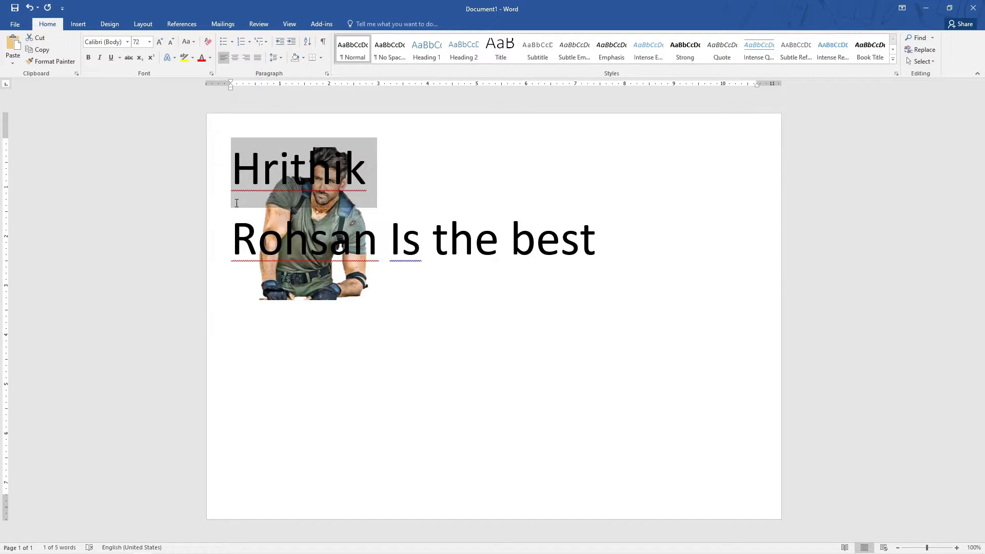
click(235, 197)
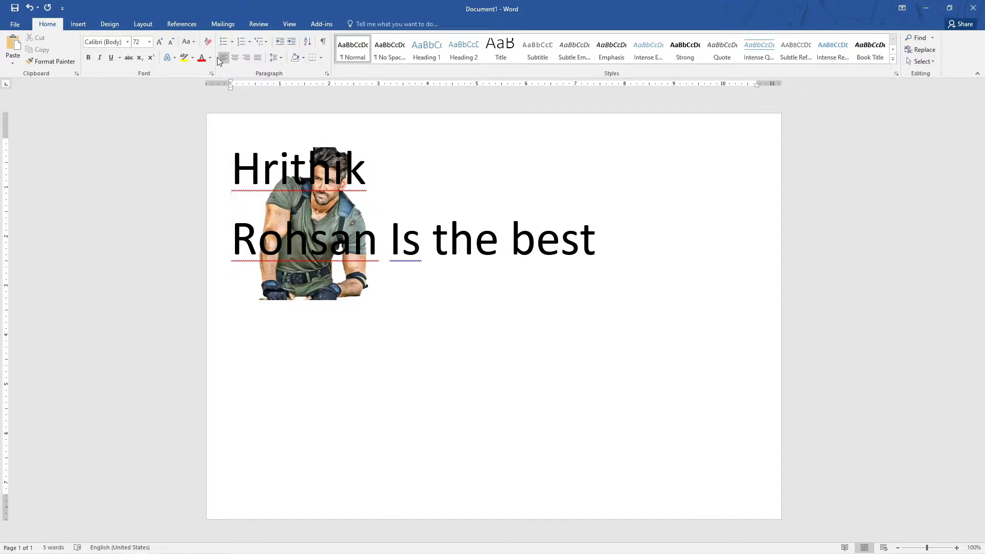
click(291, 42)
click(291, 42)
click(292, 42)
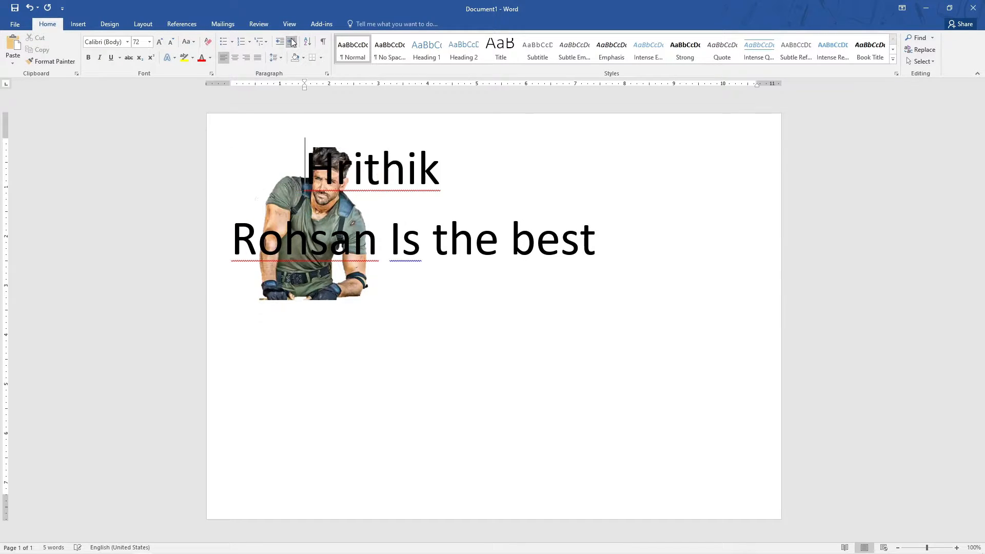
click(292, 42)
click(292, 42)
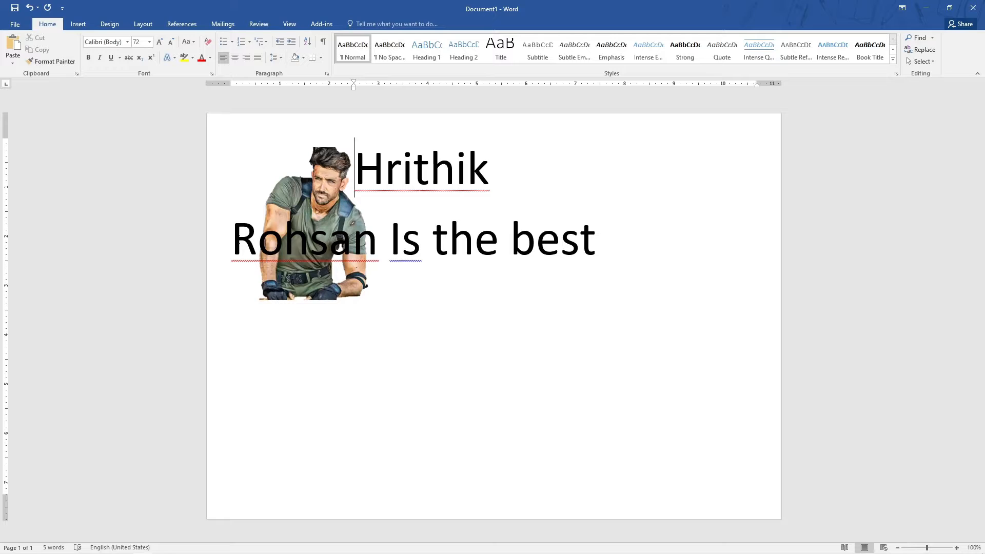
Increase the indent of the "Rohsan Is the best" line four times.
click(236, 237)
click(291, 43)
click(291, 43)
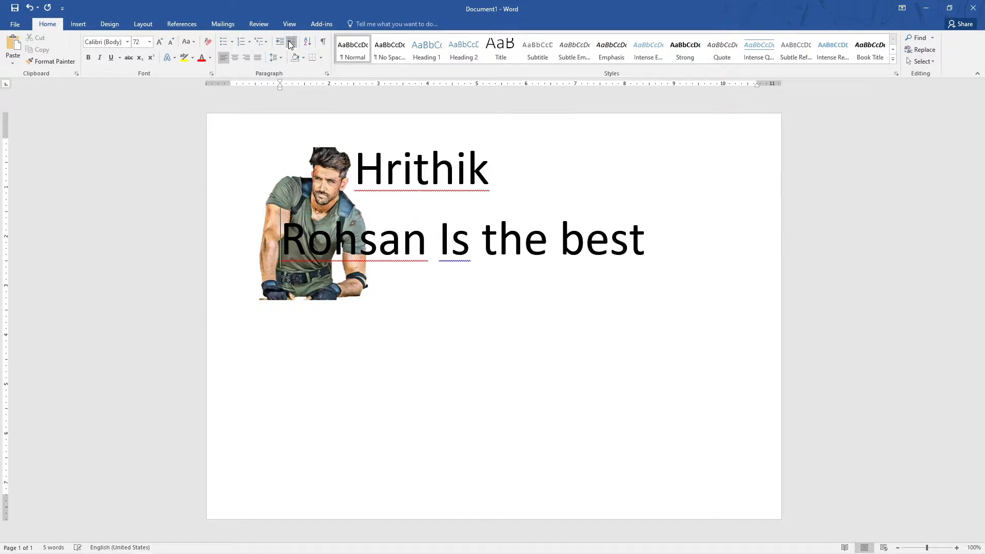
click(291, 43)
click(291, 43)
click(290, 43)
click(291, 43)
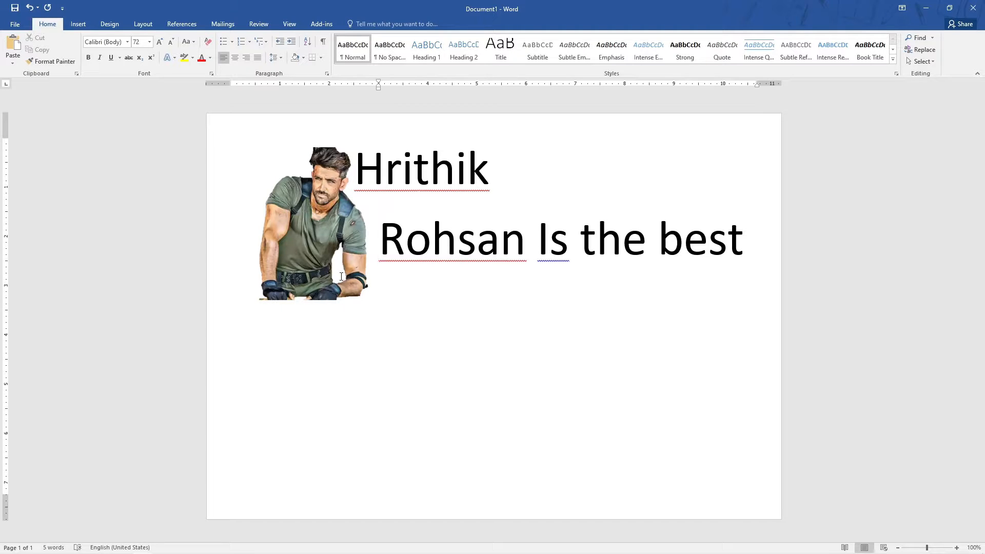
Set the picture's text wrapping to Square so the caption flows beside it.
click(271, 290)
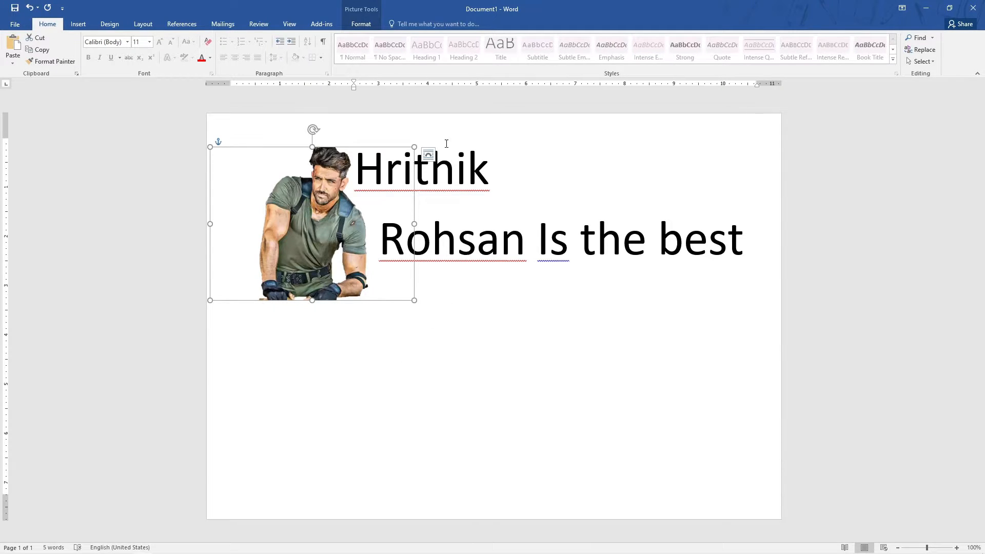
click(429, 155)
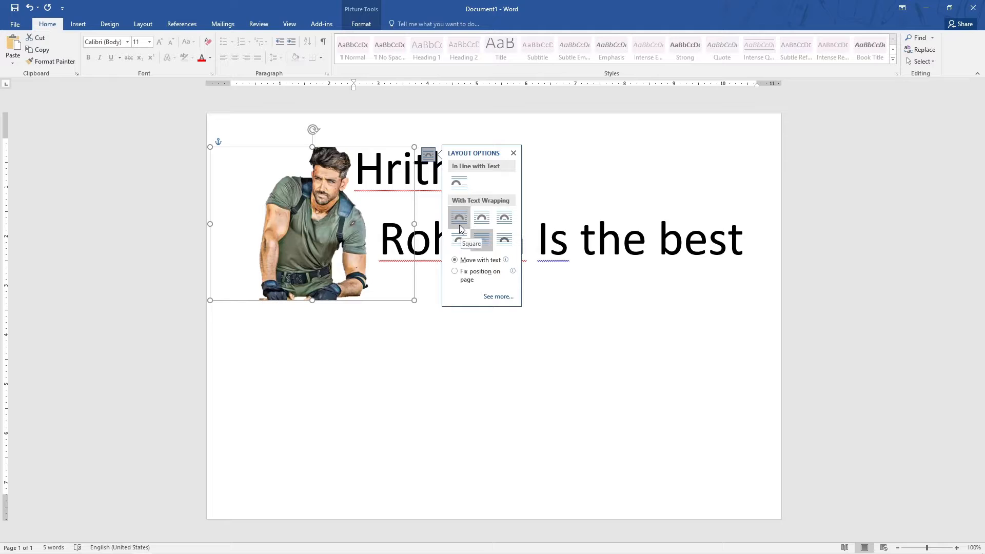
click(460, 226)
Select and delete all of the caption text.
click(440, 317)
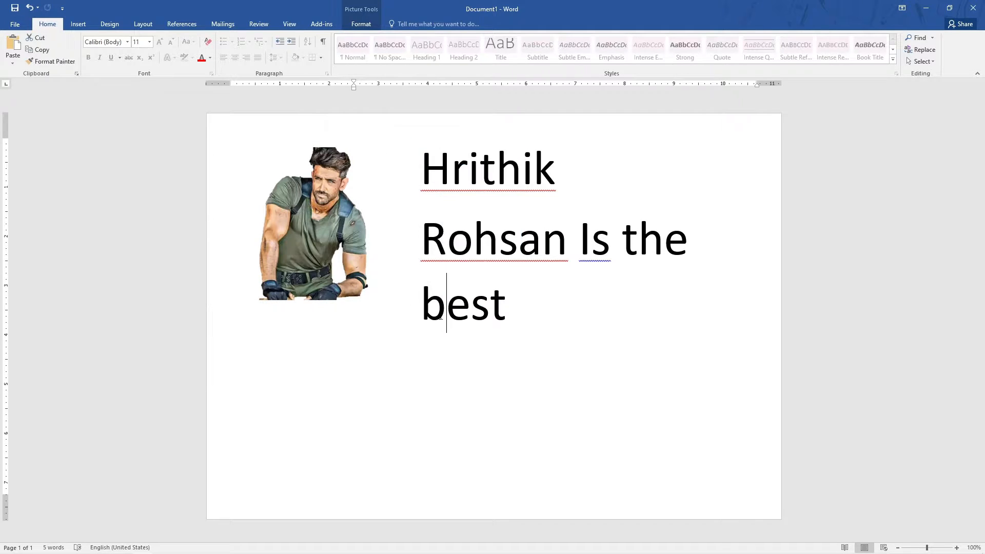
drag(519, 310, 458, 231)
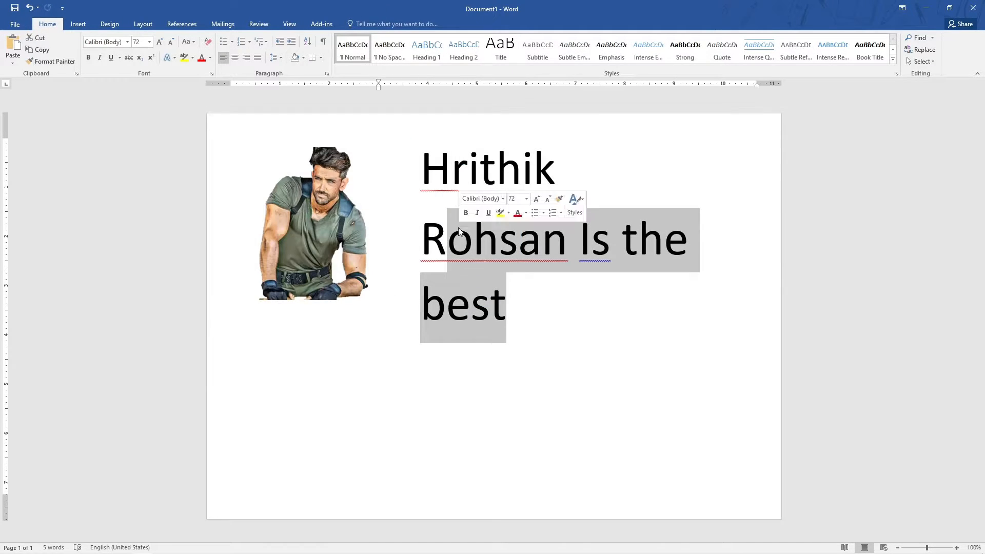
key(BackSpace)
key(BackSpace)
key(BackSpace)
key(BackSpace)
key(BackSpace)
key(BackSpace)
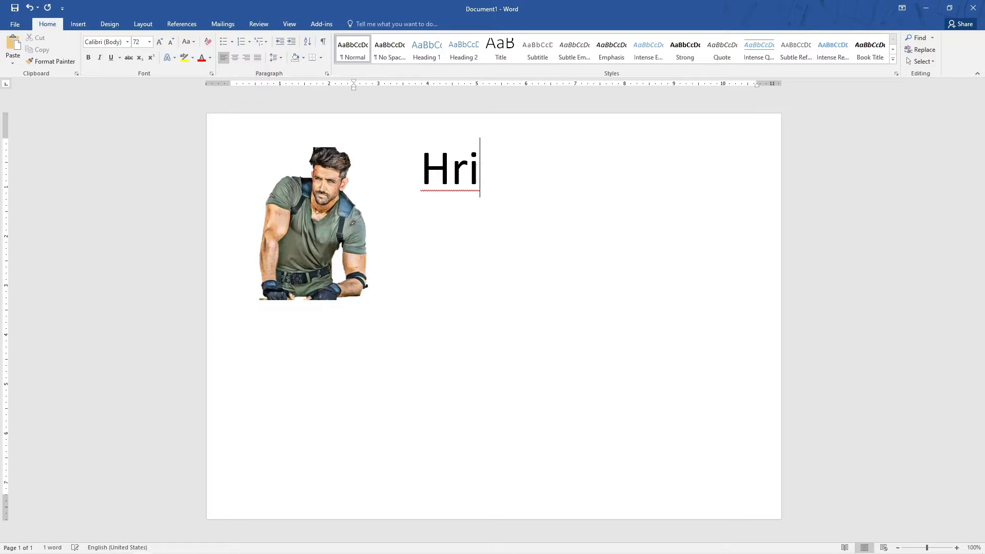
key(BackSpace)
key(BackSpace)
key(BackSpace)
Move the picture to the right and discard all background removal changes to restore its original background.
click(352, 256)
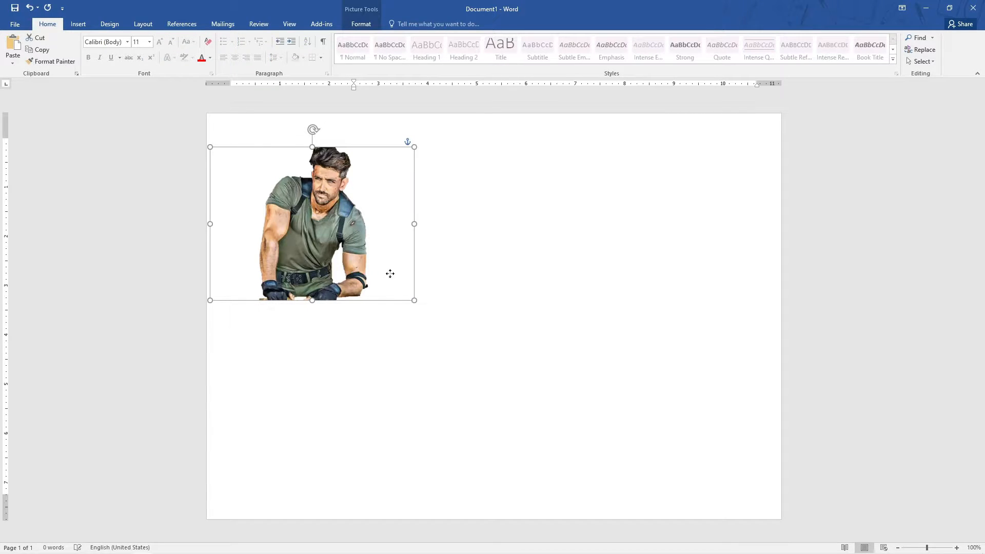
drag(389, 274, 480, 284)
click(361, 24)
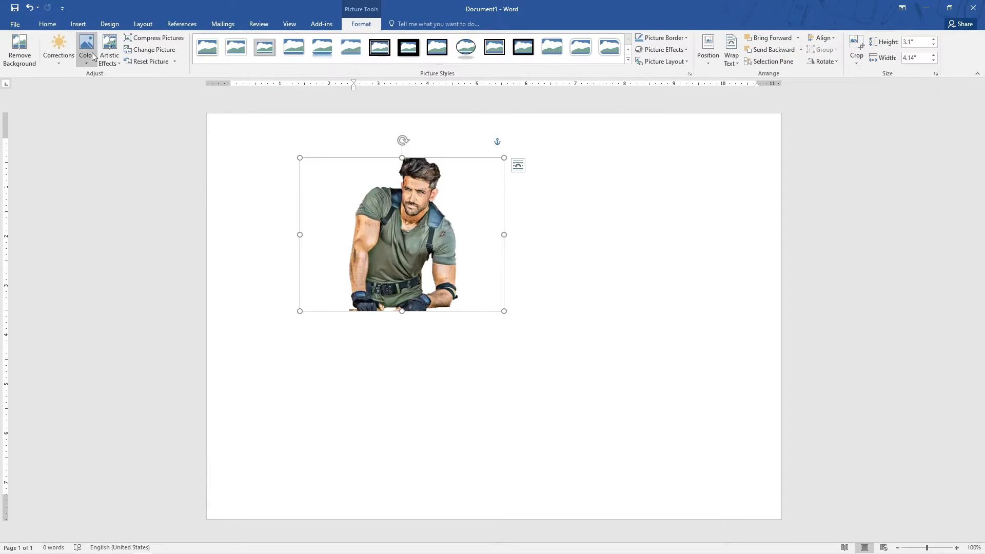
click(20, 52)
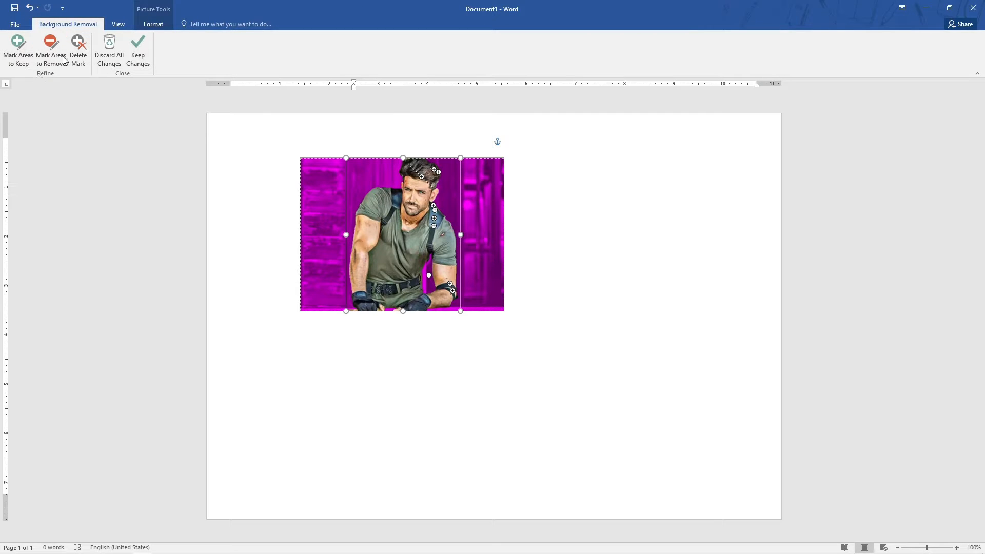
click(110, 58)
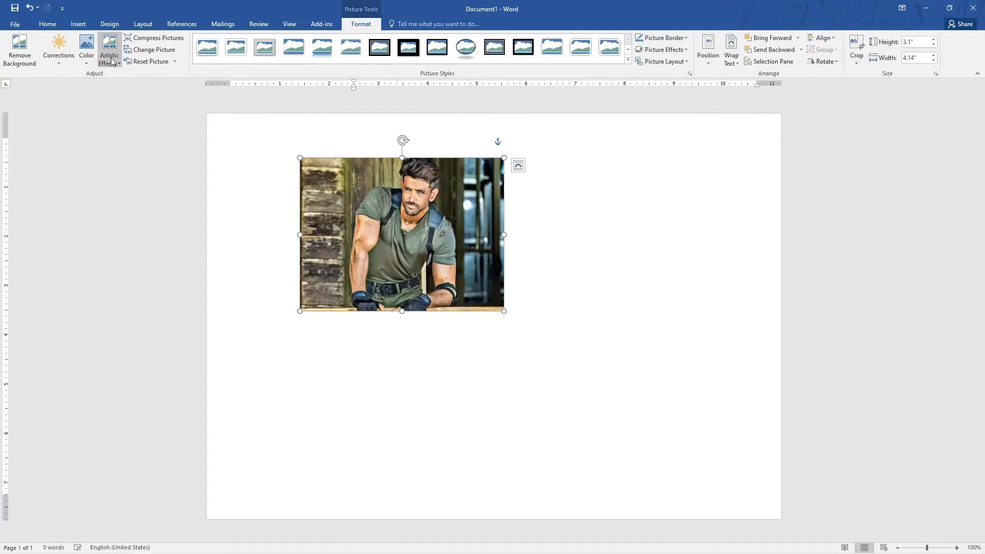
Shift the picture slightly down-left and open the Artistic Effects Options in the Format Picture pane.
click(622, 248)
drag(435, 248, 416, 271)
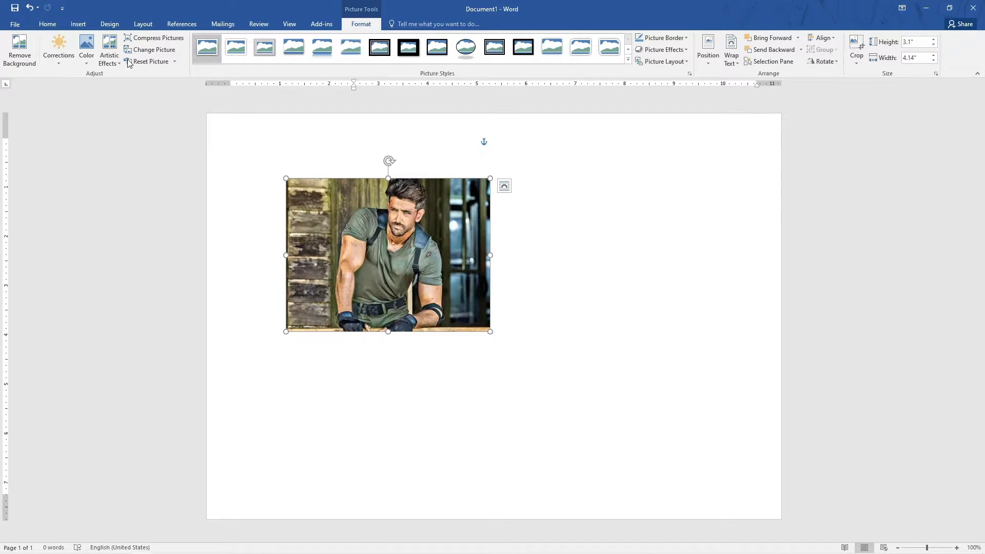
click(59, 55)
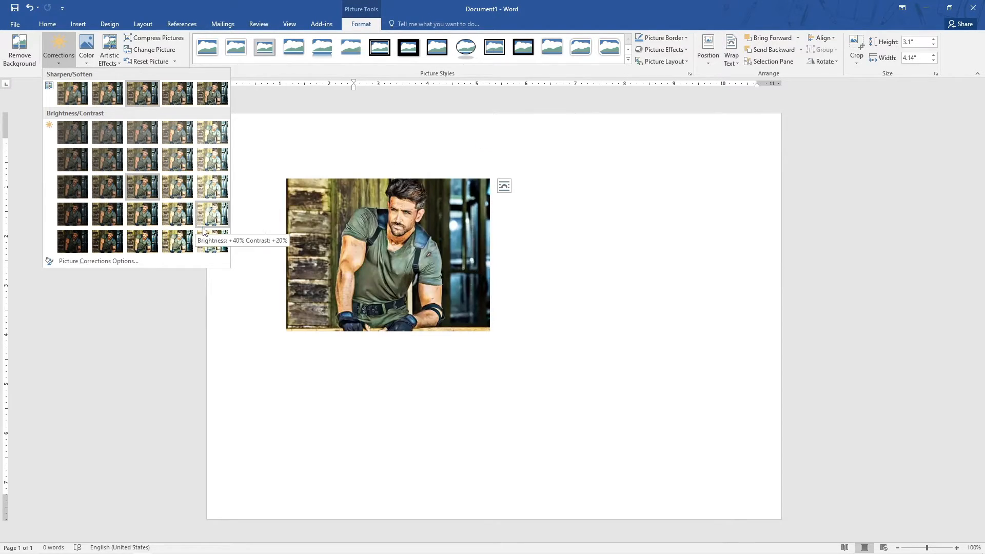
click(87, 49)
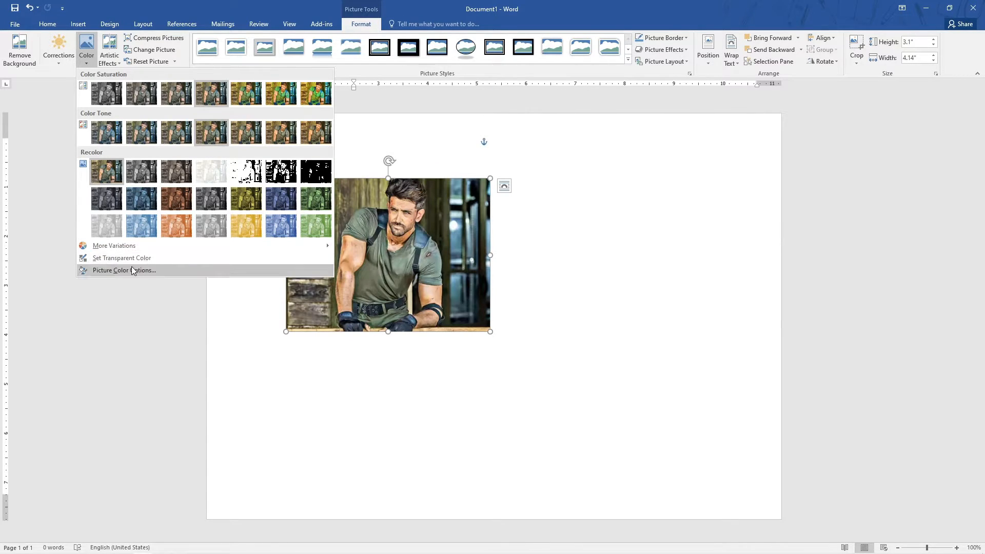
click(110, 60)
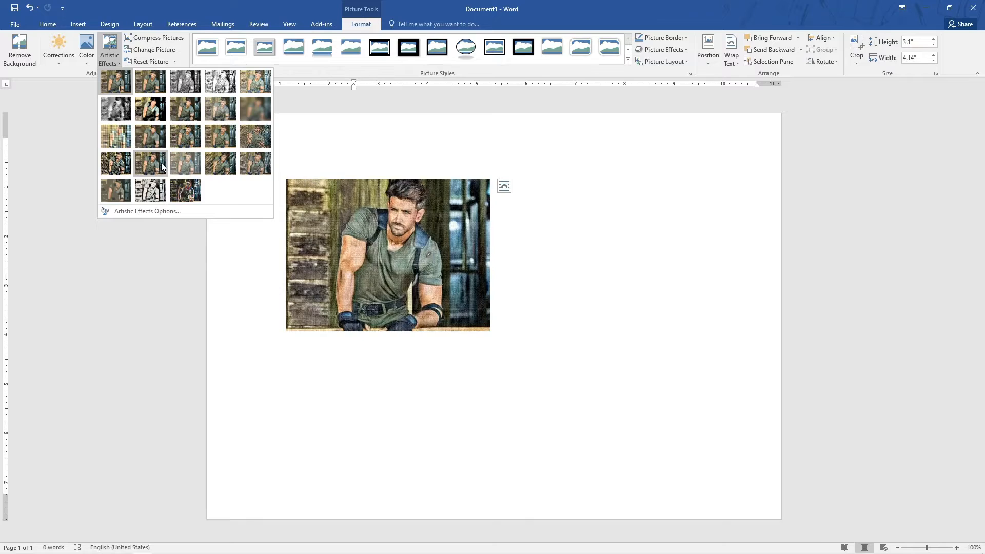
click(157, 211)
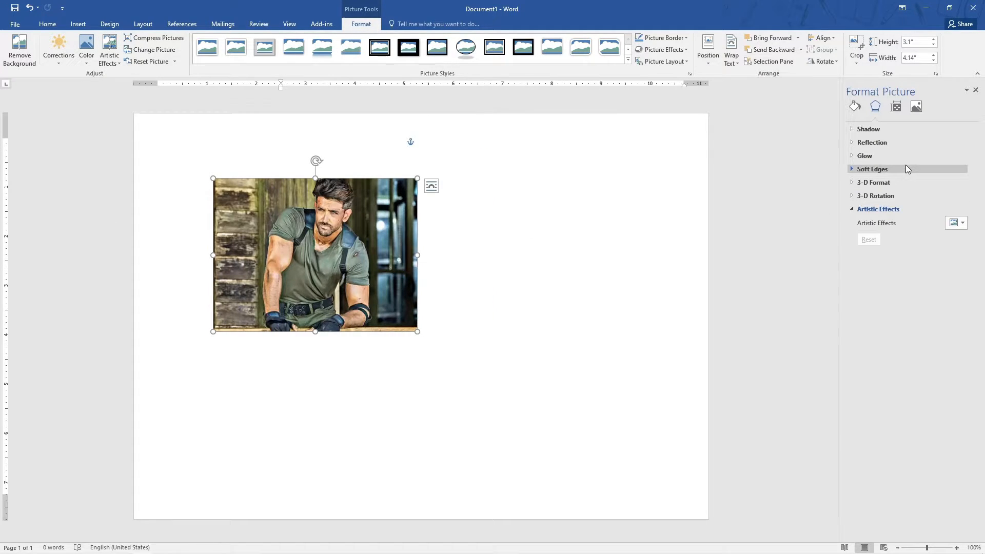
Try an outer shadow preset on the picture, then reset the shadow to No Shadow.
click(859, 131)
click(962, 144)
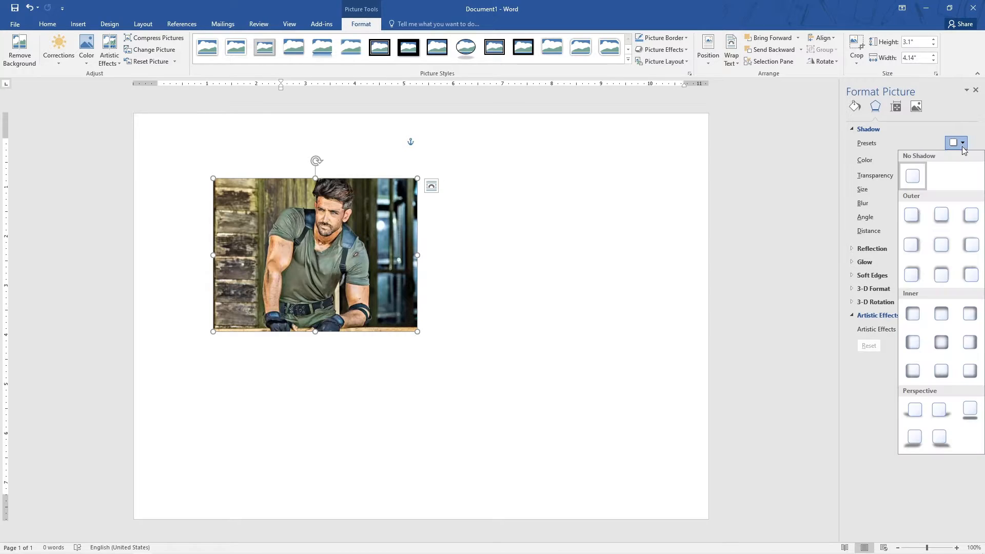
click(946, 245)
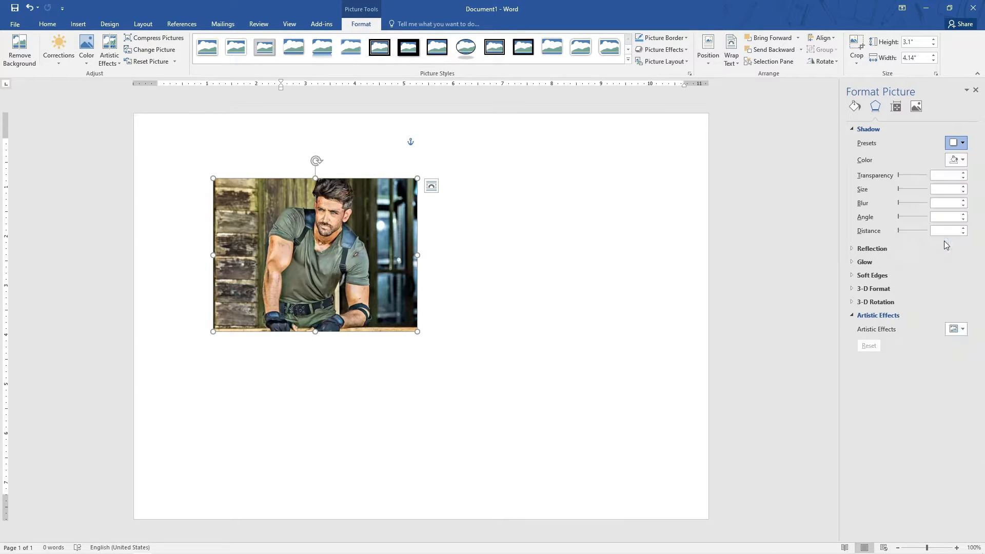
click(962, 160)
click(963, 144)
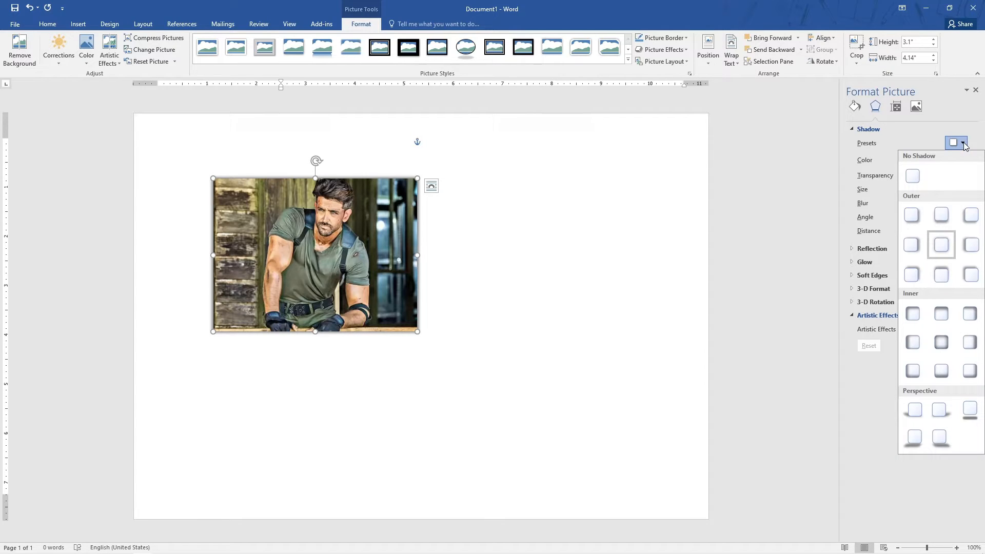
click(912, 176)
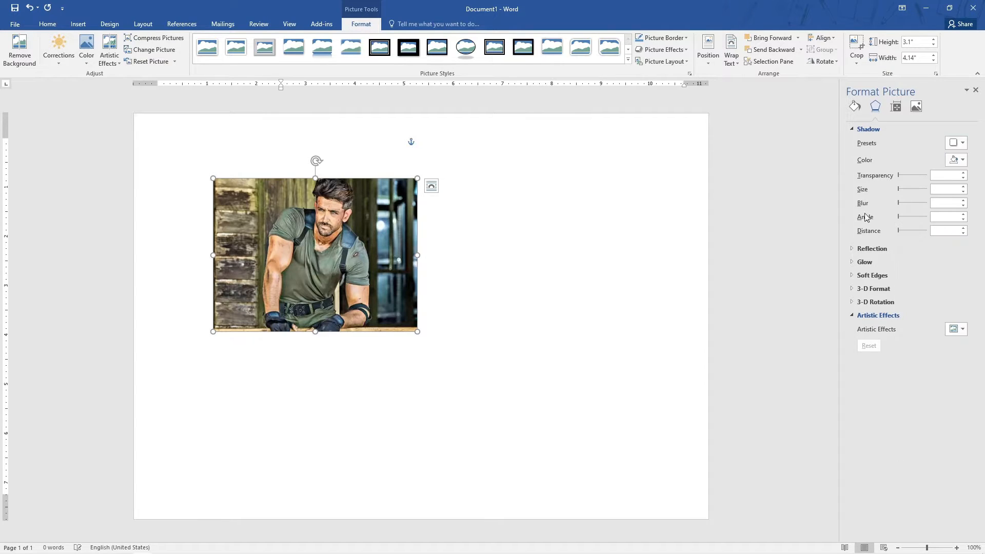
Close the Format Picture pane and review the Compress Pictures options without applying them.
click(974, 91)
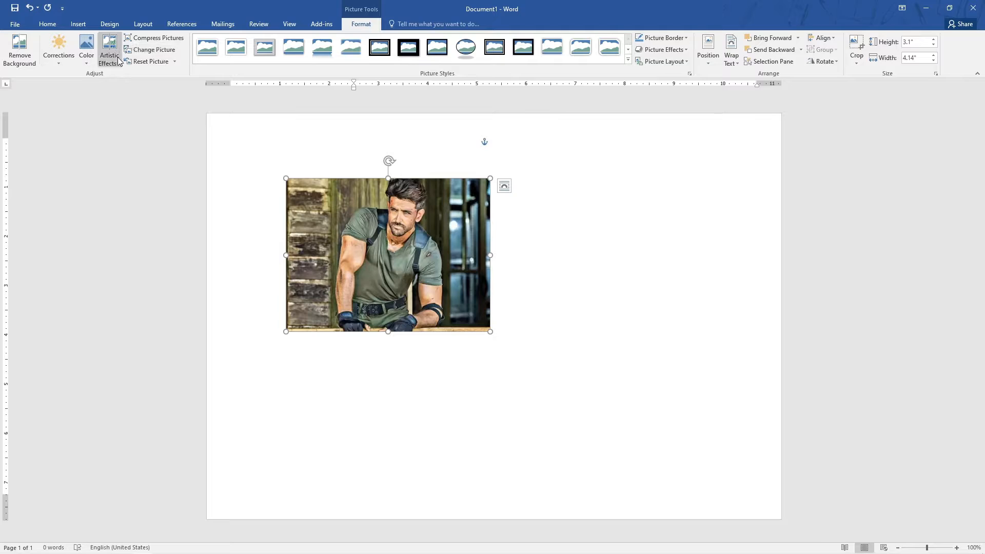
click(154, 39)
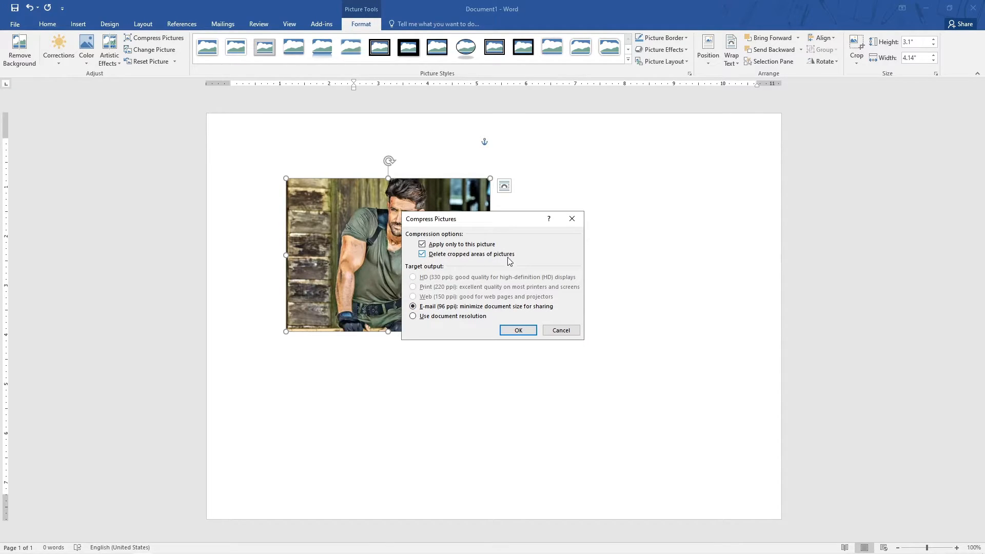
click(560, 330)
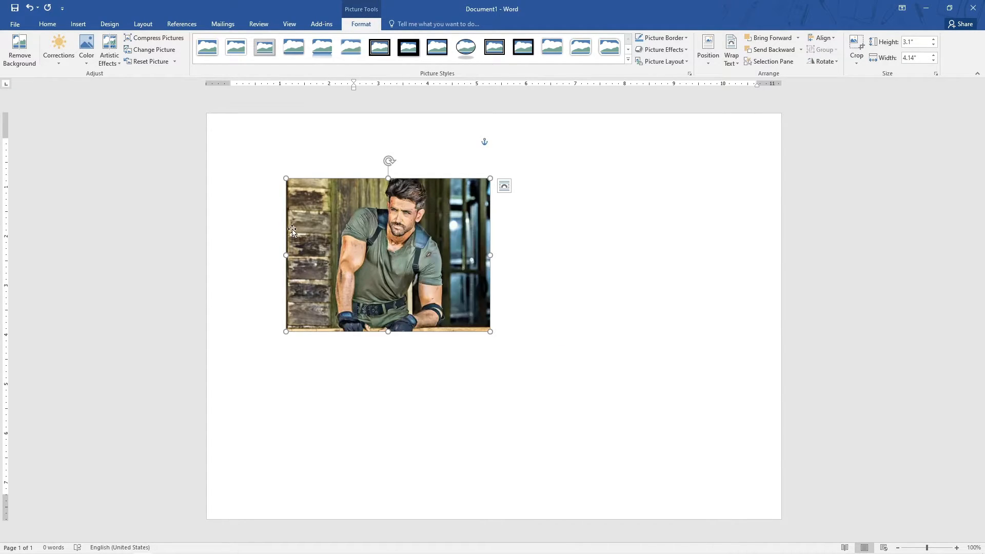
Crop the picture from its left side so its width becomes about 3.21 inches.
click(859, 49)
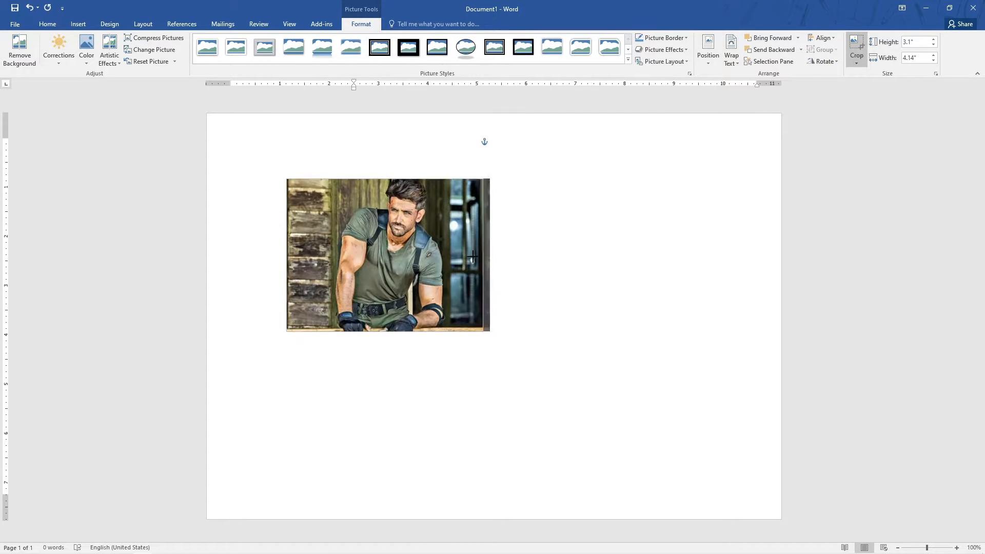
drag(472, 256, 468, 255)
drag(286, 255, 312, 255)
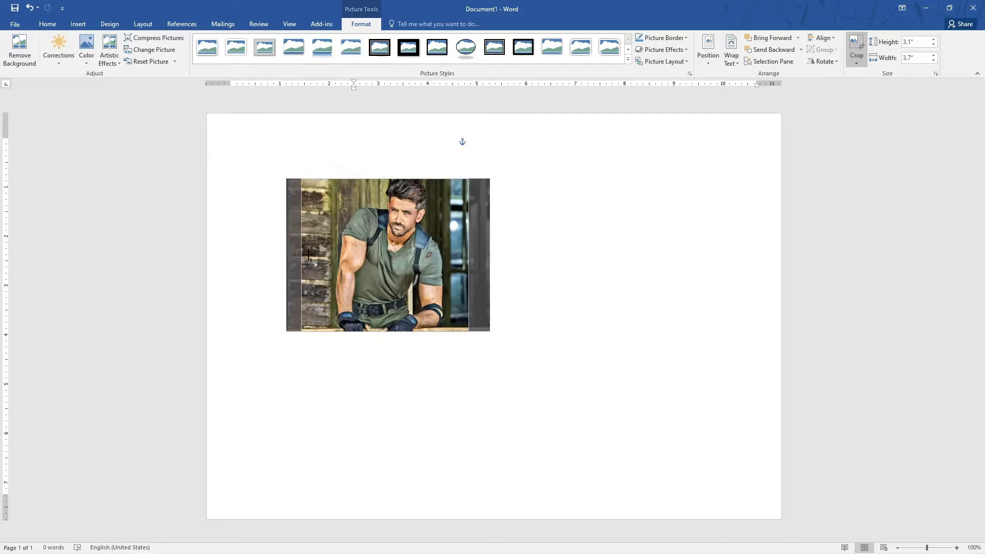
click(859, 47)
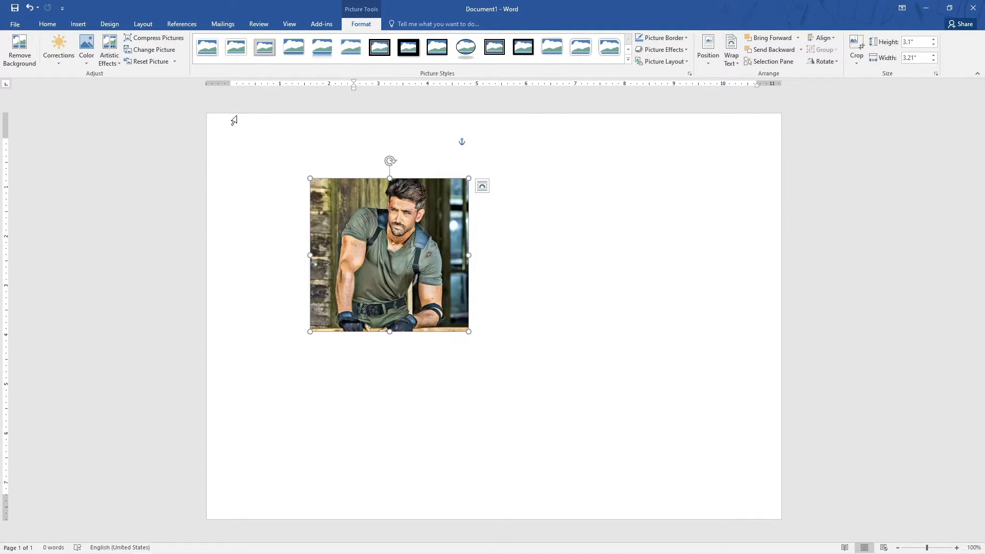
Compress the picture, deleting its cropped areas, at document resolution.
click(174, 62)
click(174, 62)
click(154, 38)
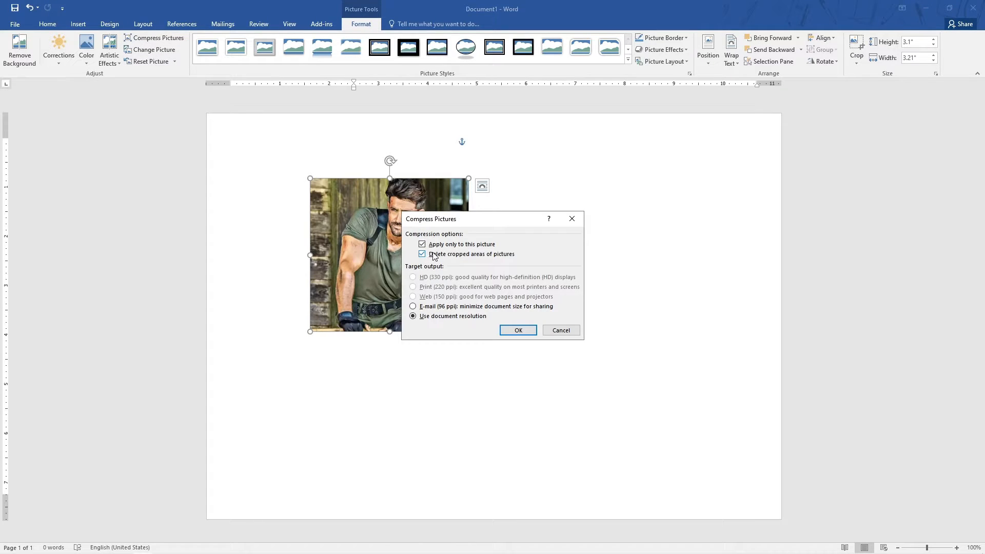
click(525, 332)
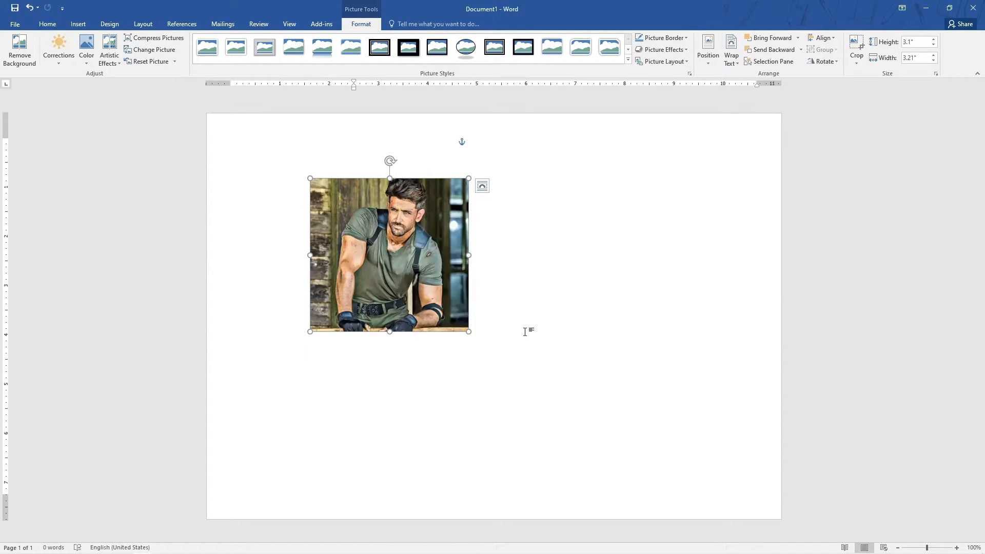
click(496, 301)
click(457, 303)
click(153, 38)
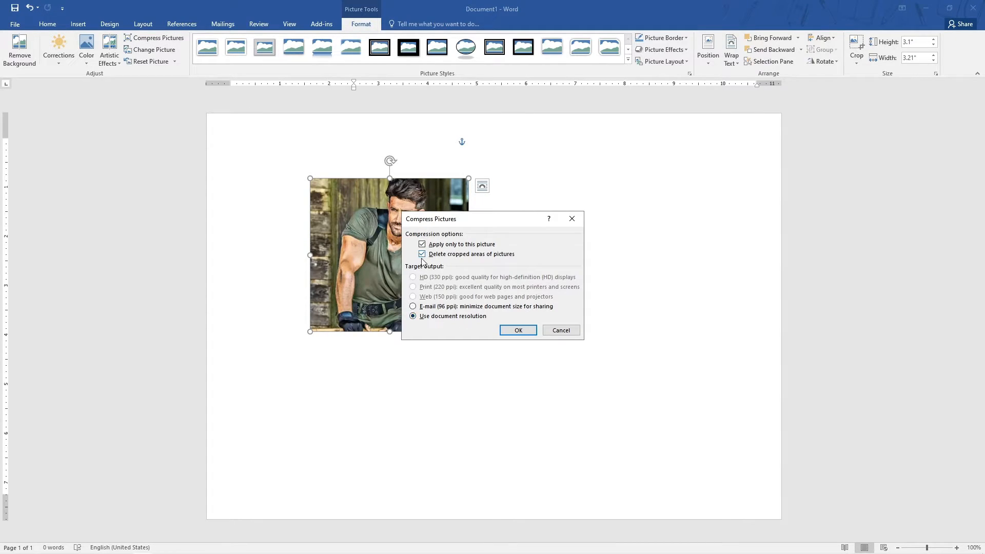
click(422, 246)
click(549, 331)
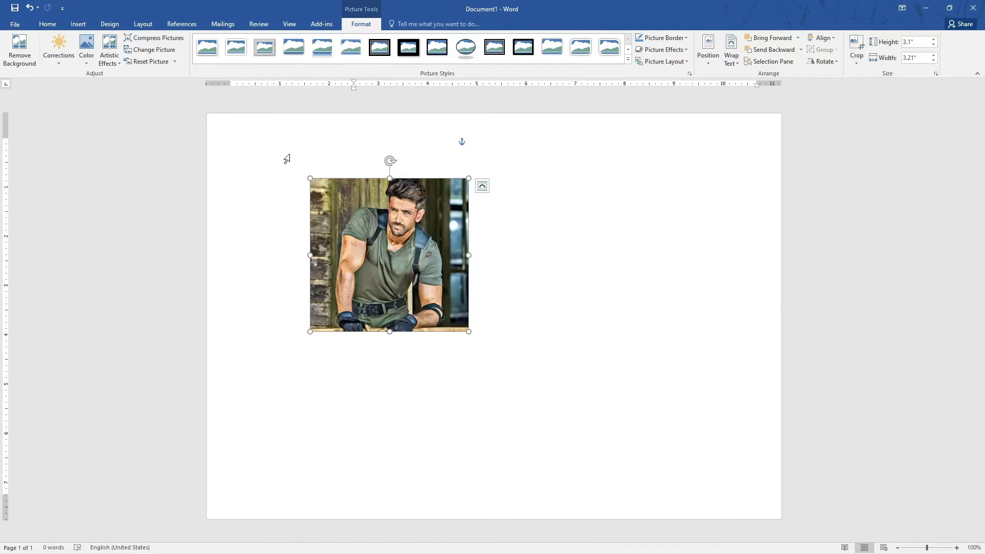
Replace the picture with hritik1.jpg from the Desktop.
click(136, 50)
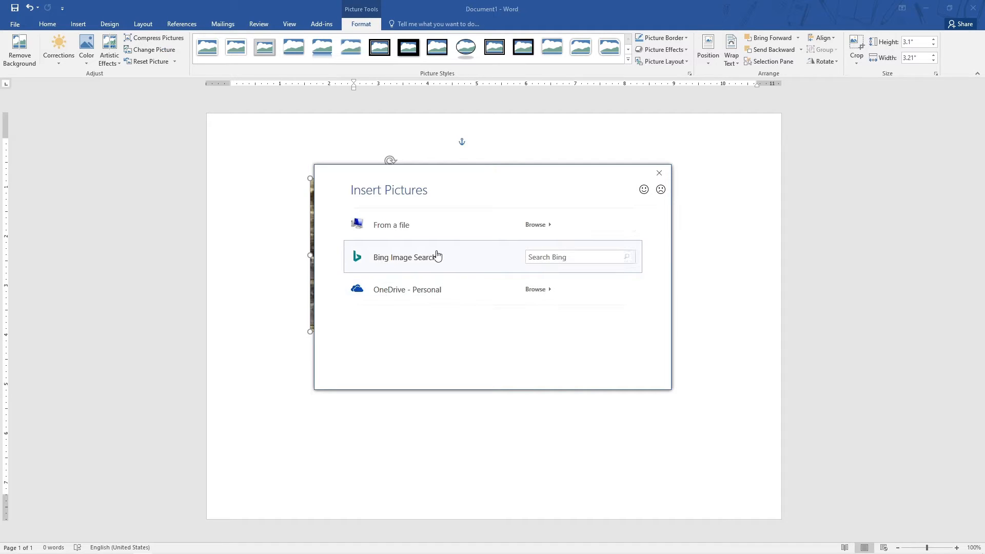
click(560, 230)
click(177, 86)
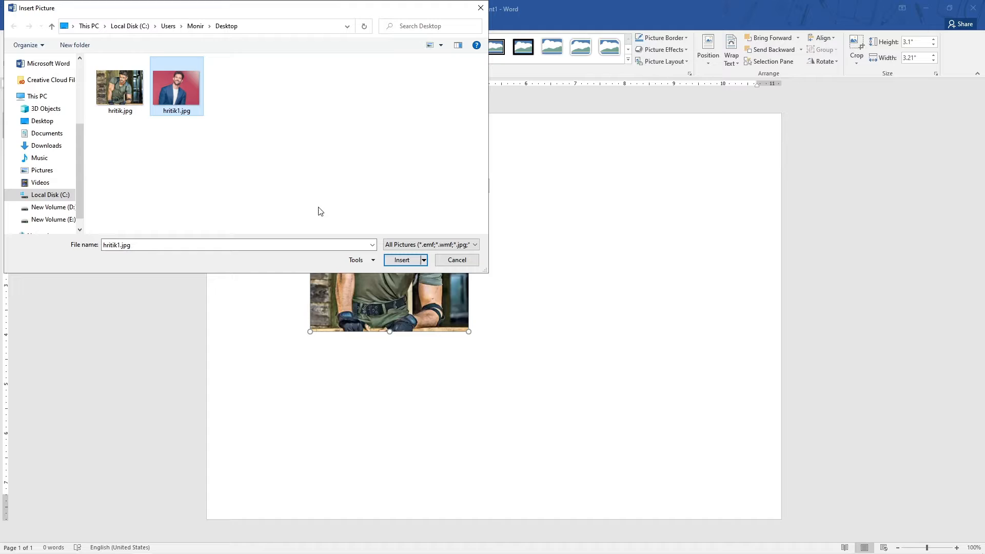
click(401, 260)
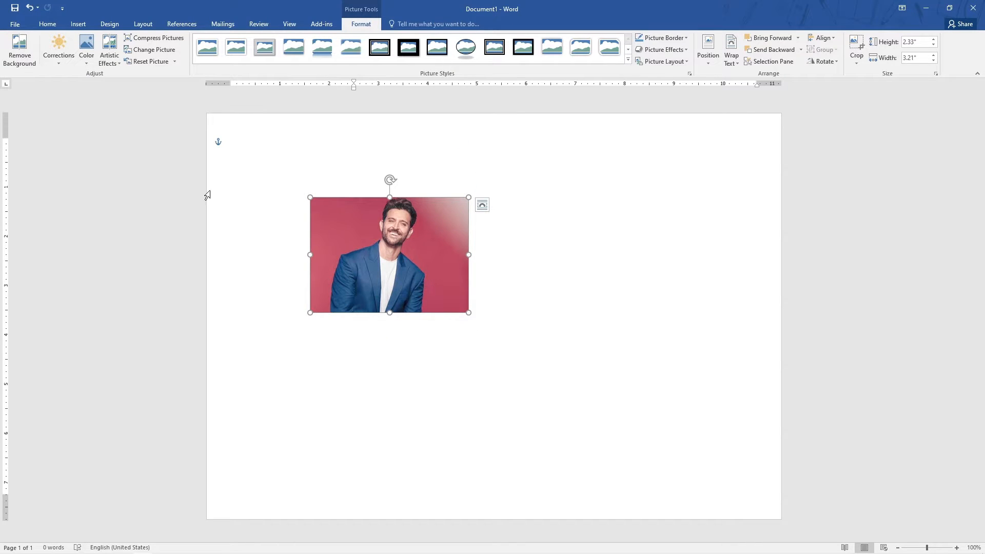
Reset the new picture's formatting and size.
click(173, 61)
click(152, 61)
click(174, 61)
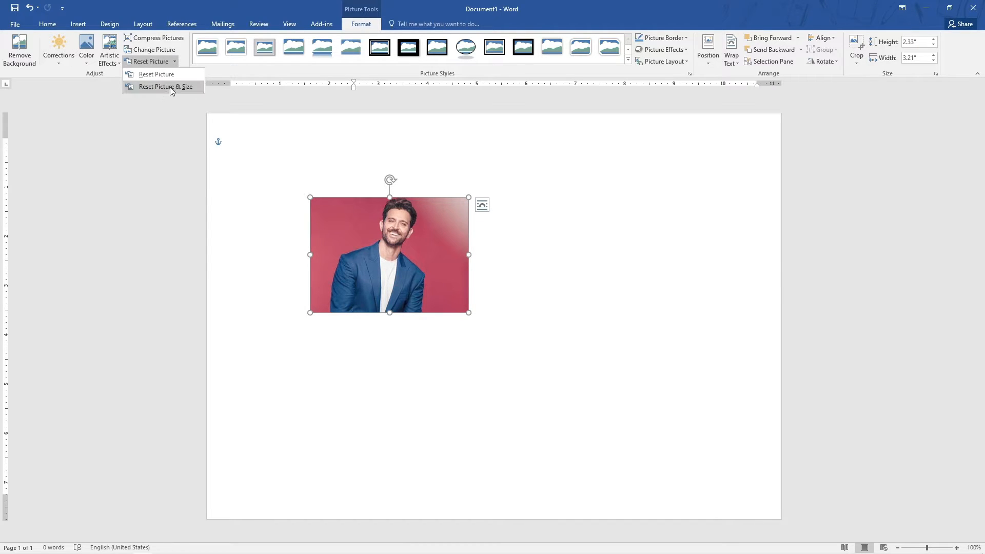
click(171, 87)
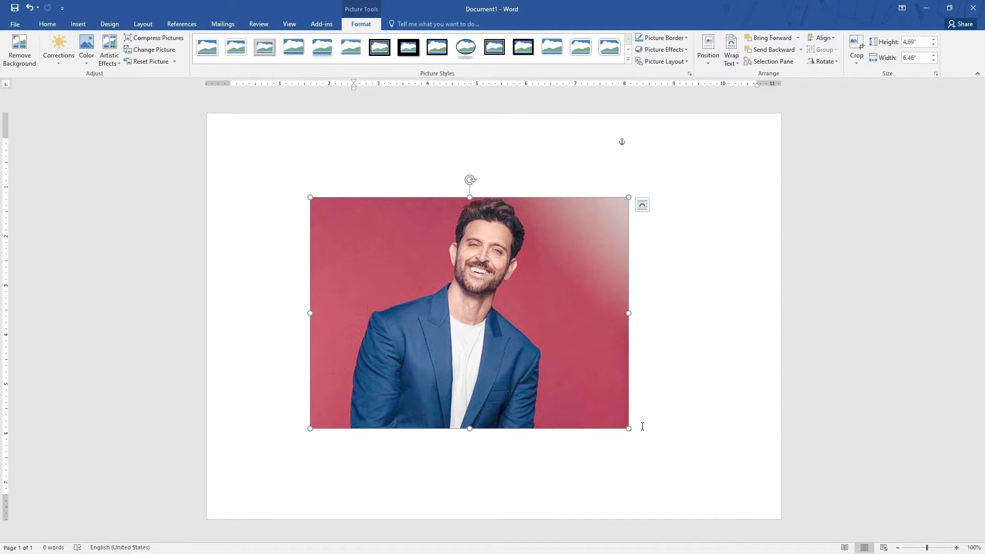
Resize the picture from its corner to about 1.6 by 2.21 inches.
drag(627, 430, 419, 277)
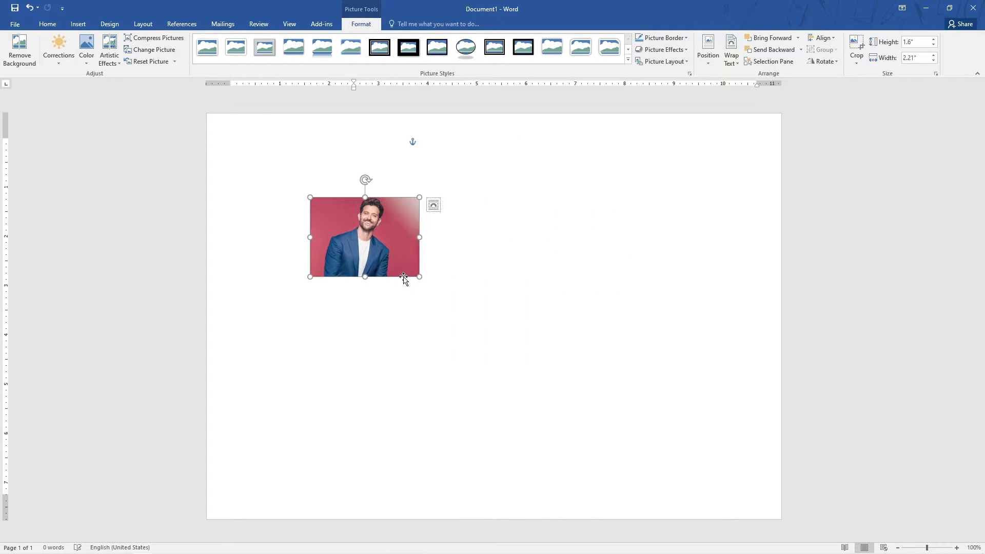
click(402, 302)
click(385, 260)
click(389, 324)
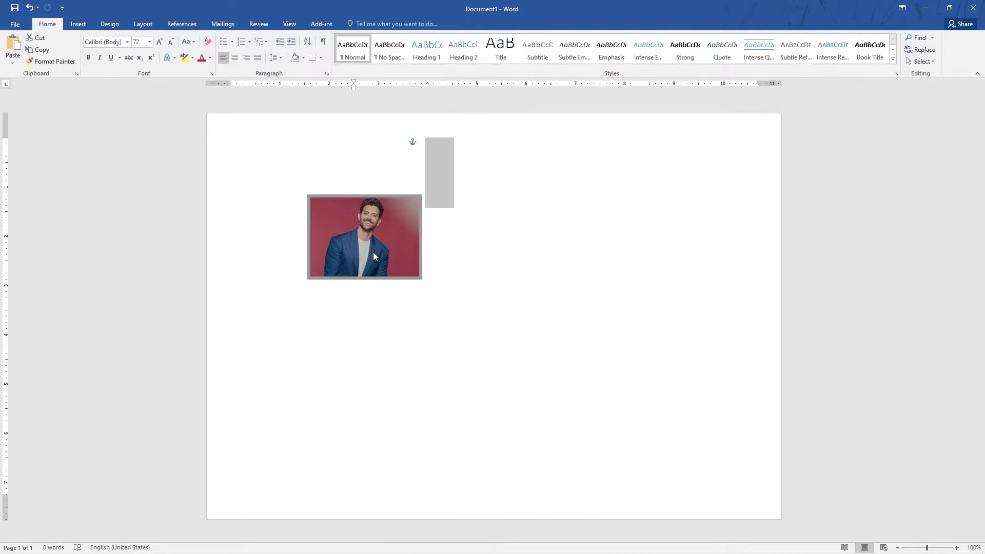
click(375, 257)
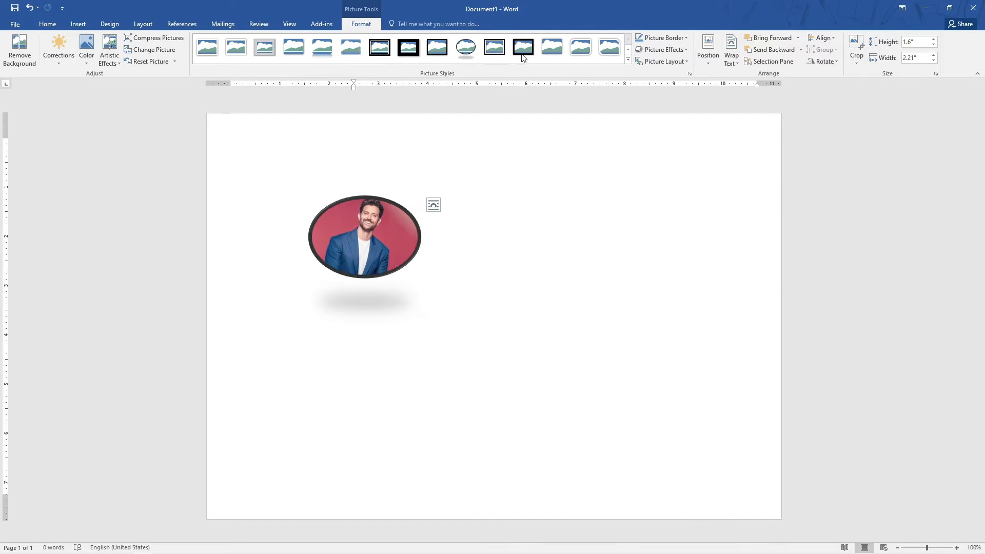
Browse the picture style, border and picture effects galleries without applying anything.
click(628, 49)
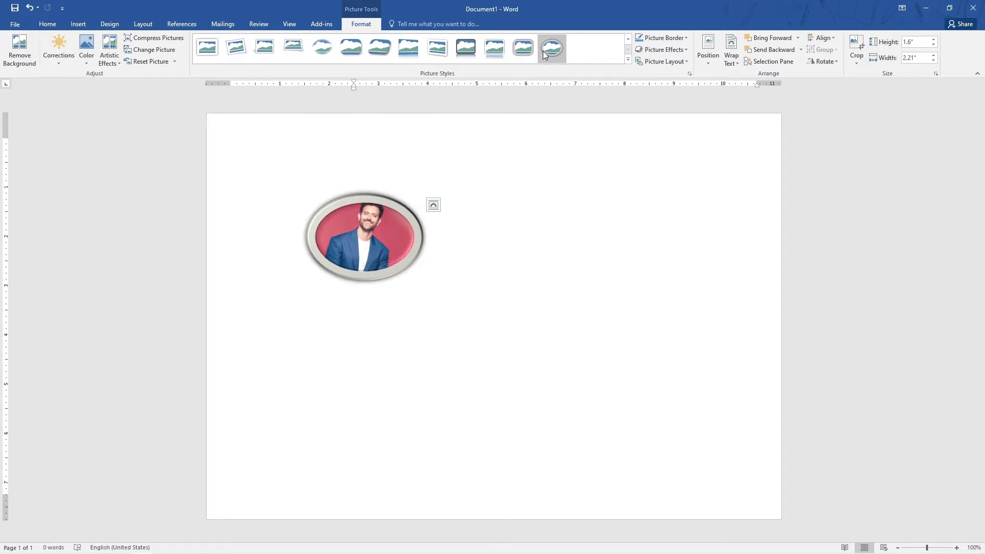
click(686, 37)
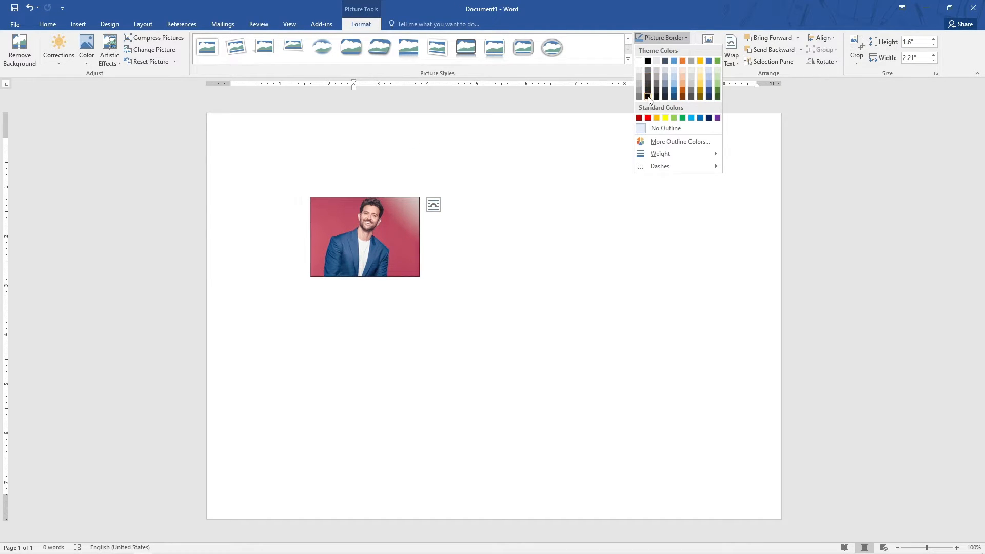
mouse_move(672, 152)
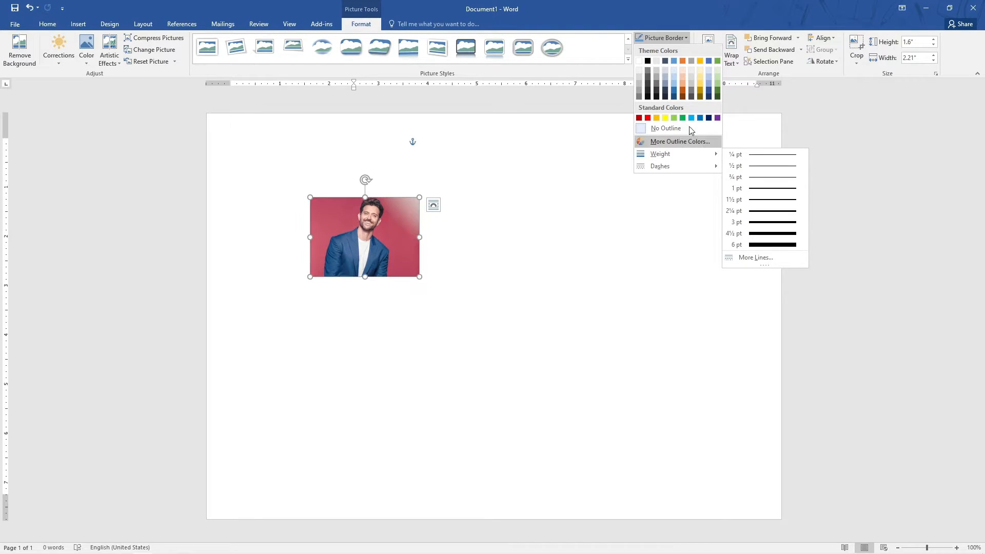
click(684, 37)
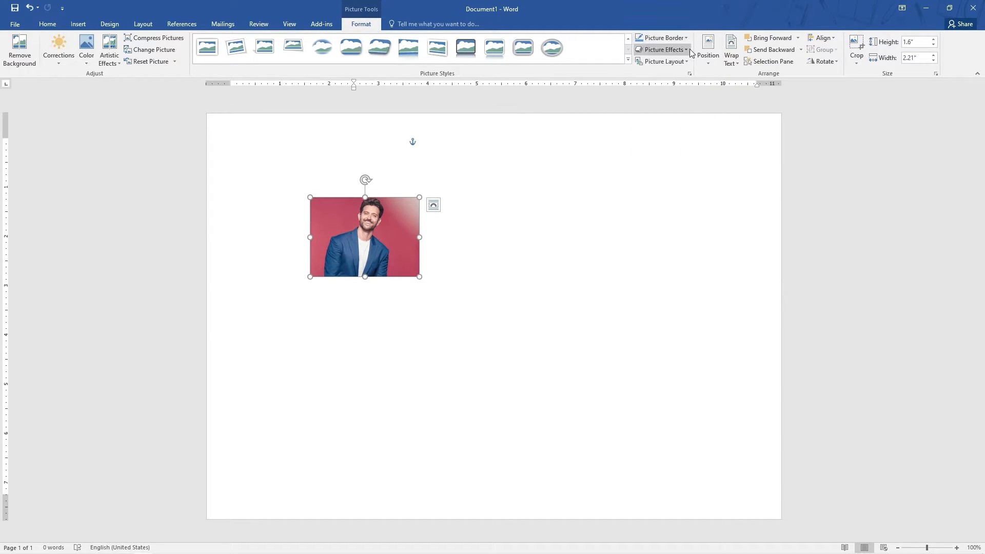
click(664, 49)
mouse_move(666, 134)
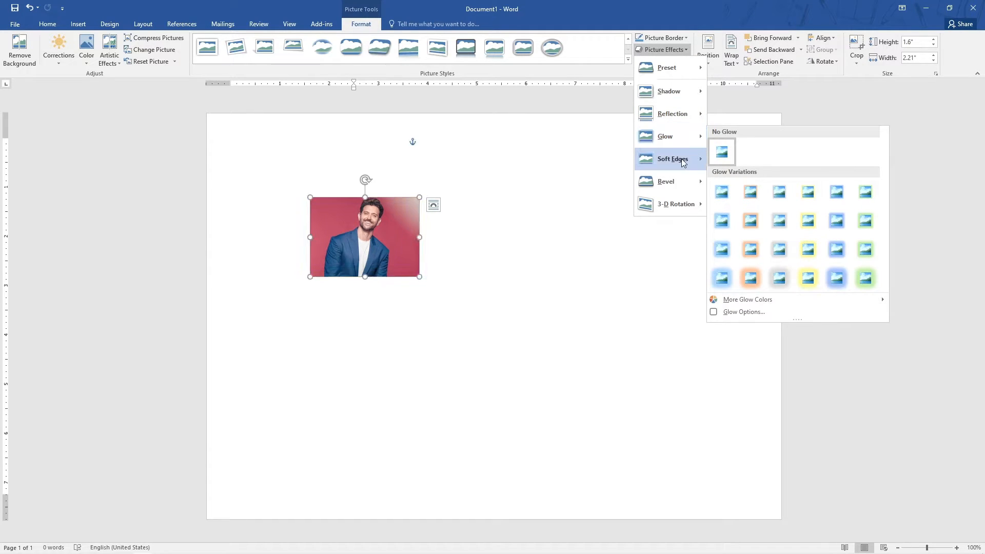
mouse_move(681, 158)
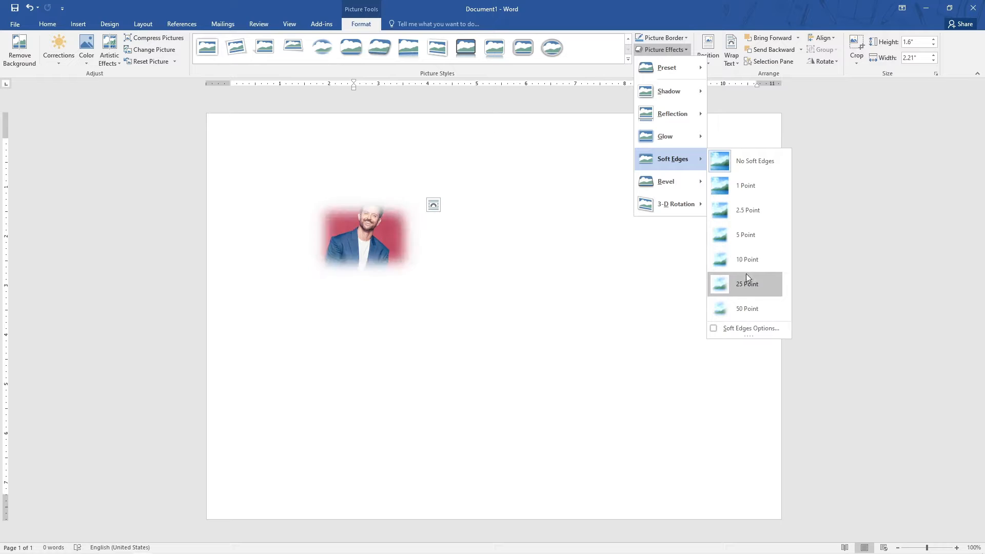
mouse_move(659, 180)
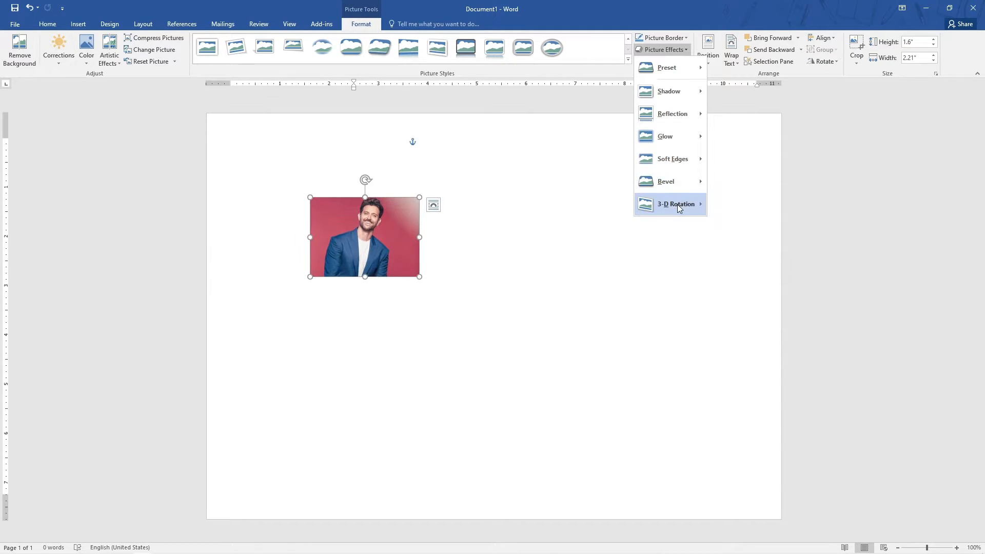
mouse_move(677, 204)
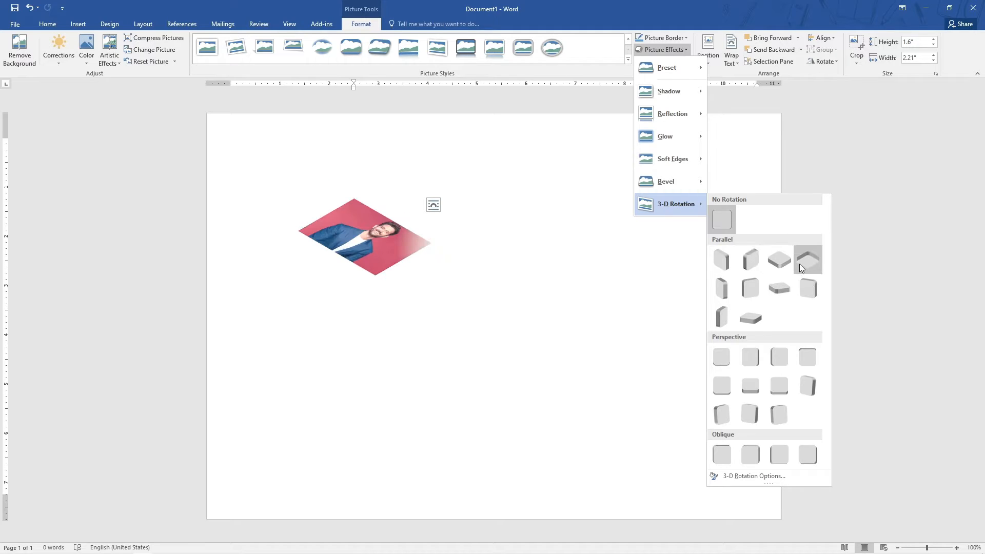
click(507, 209)
Apply the Alternating Picture Circles picture layout and enter Hritik as its first item's text.
click(673, 62)
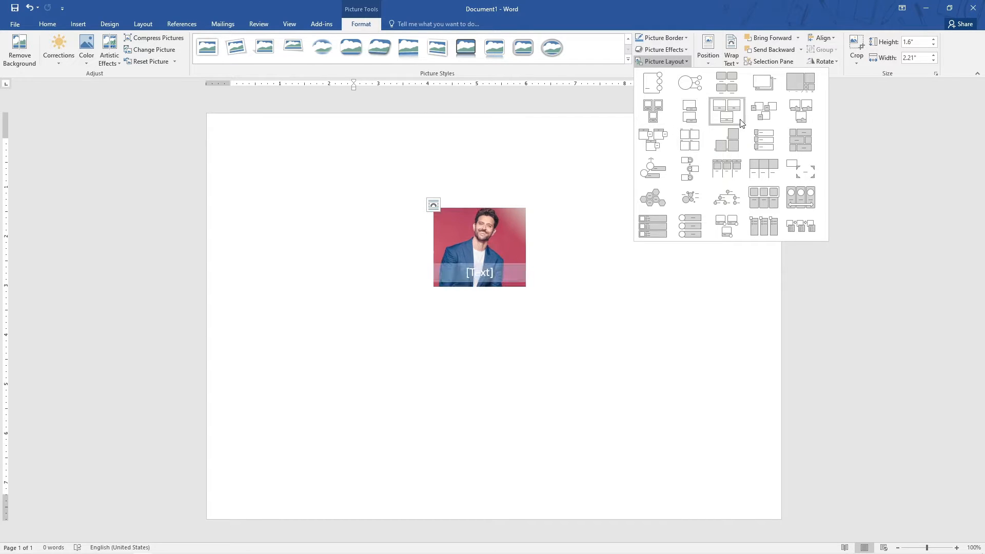
click(690, 169)
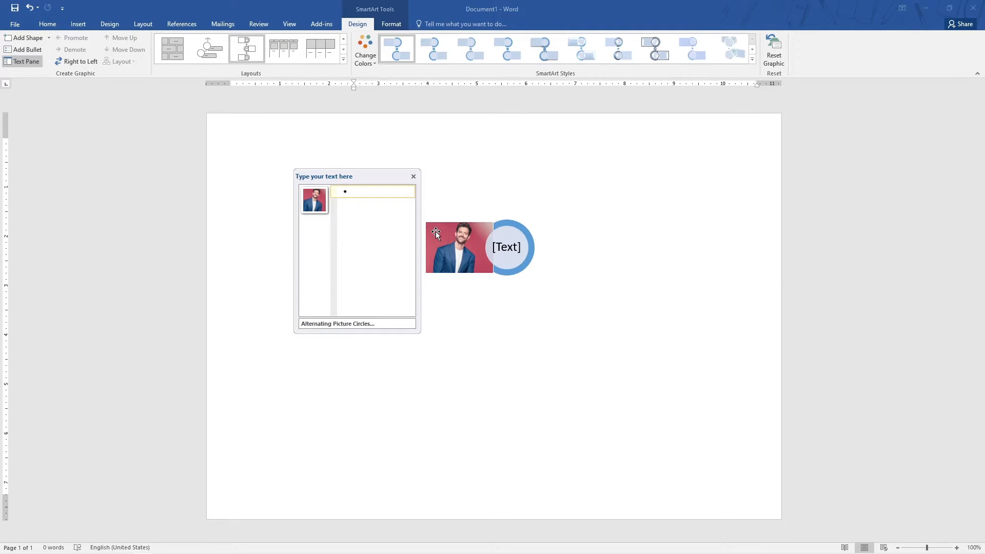
text(Hritik)
key(Return)
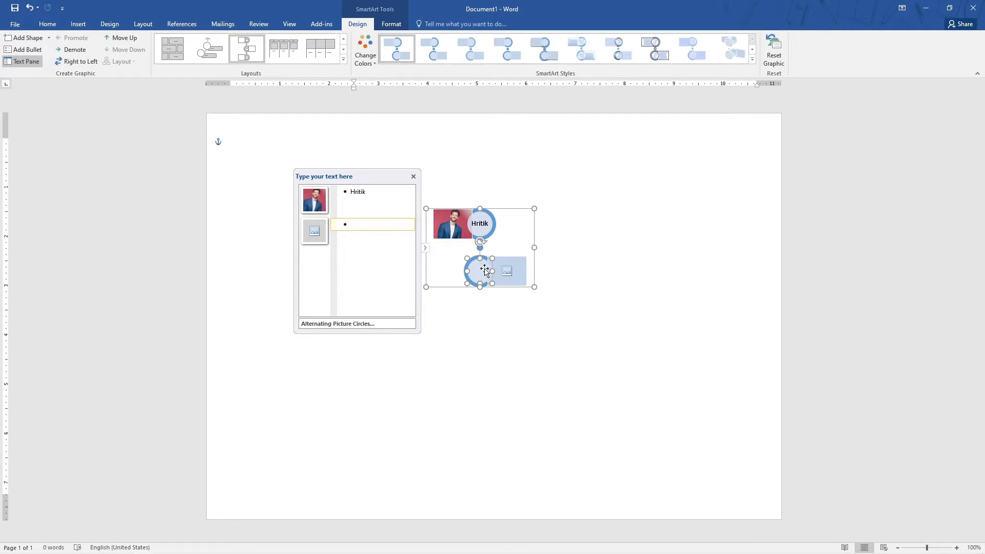
click(318, 232)
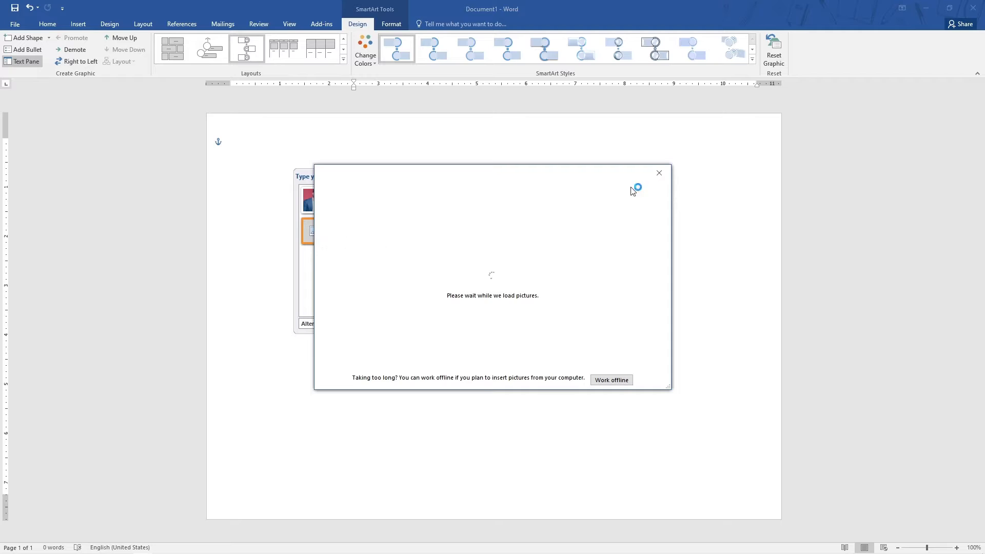
click(659, 172)
click(413, 177)
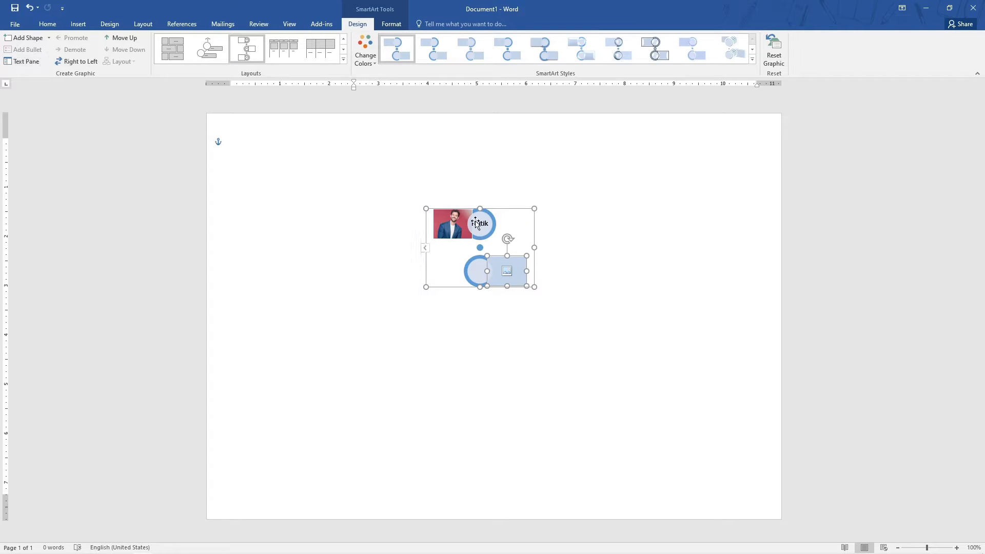
Undo the Alternating Picture Circles picture layout.
click(561, 263)
key(ctrl+z)
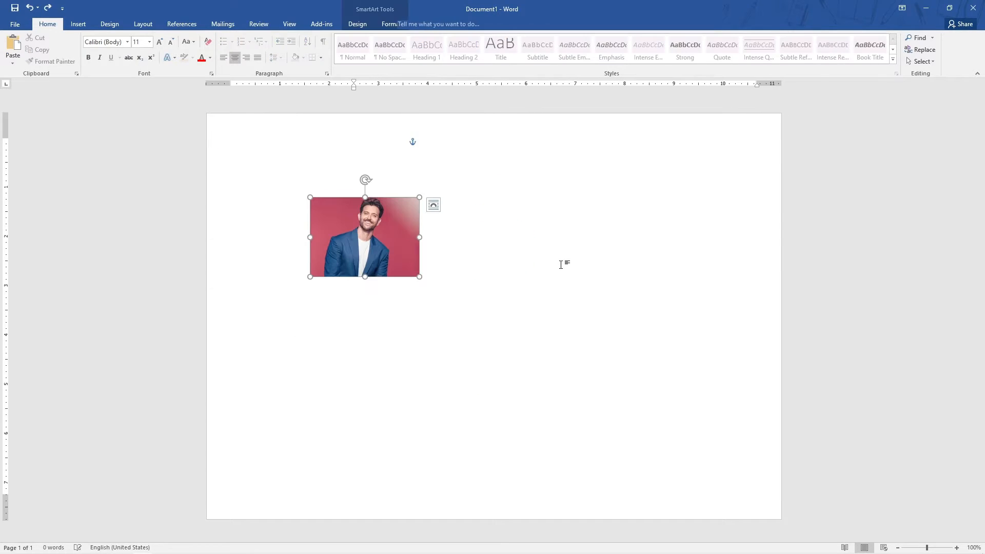
click(109, 24)
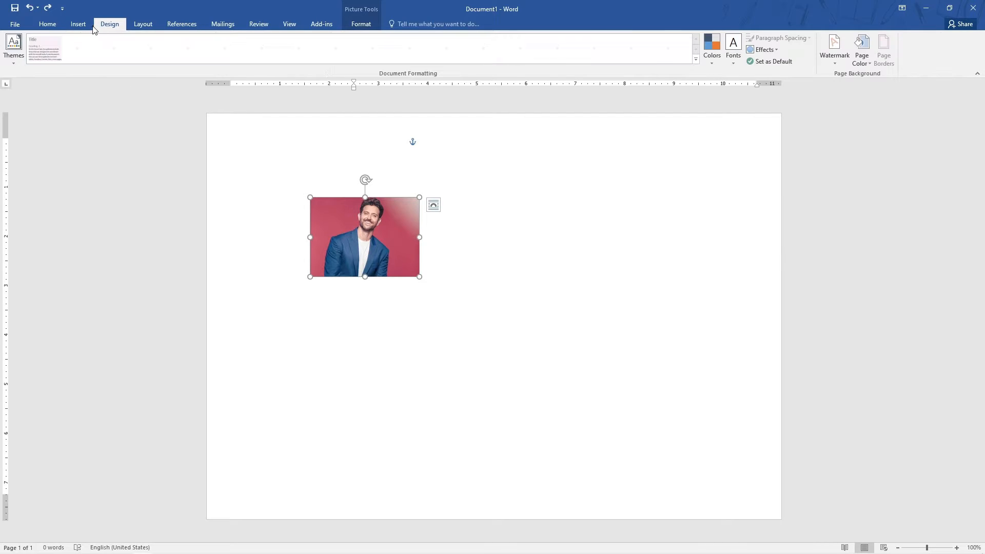
click(78, 24)
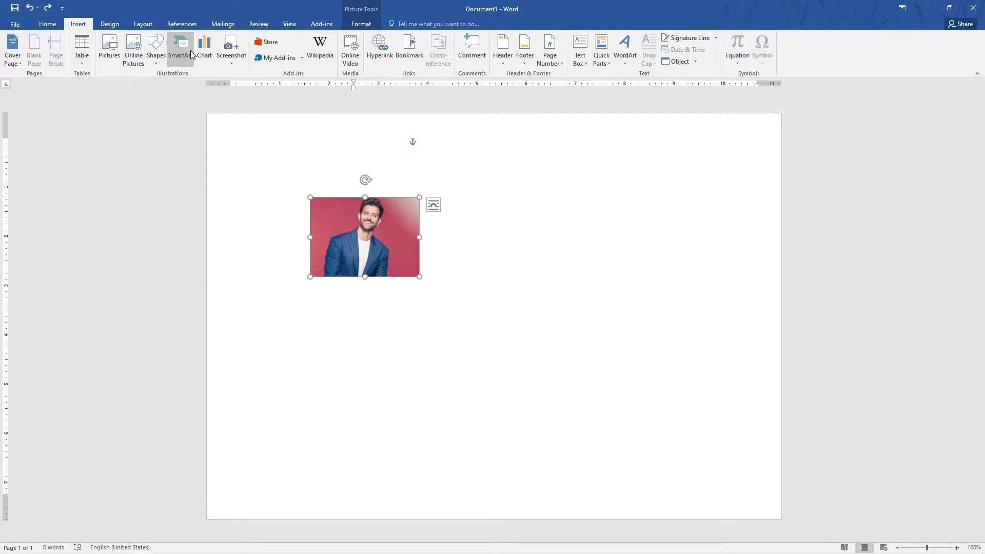
Browse the picture layout gallery for the photo without applying a layout.
click(431, 237)
click(413, 243)
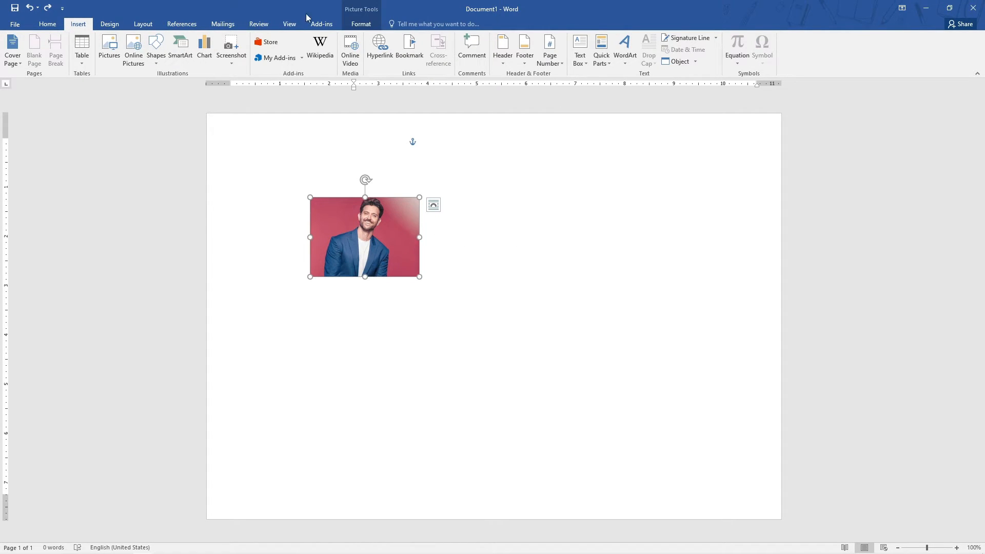
click(361, 24)
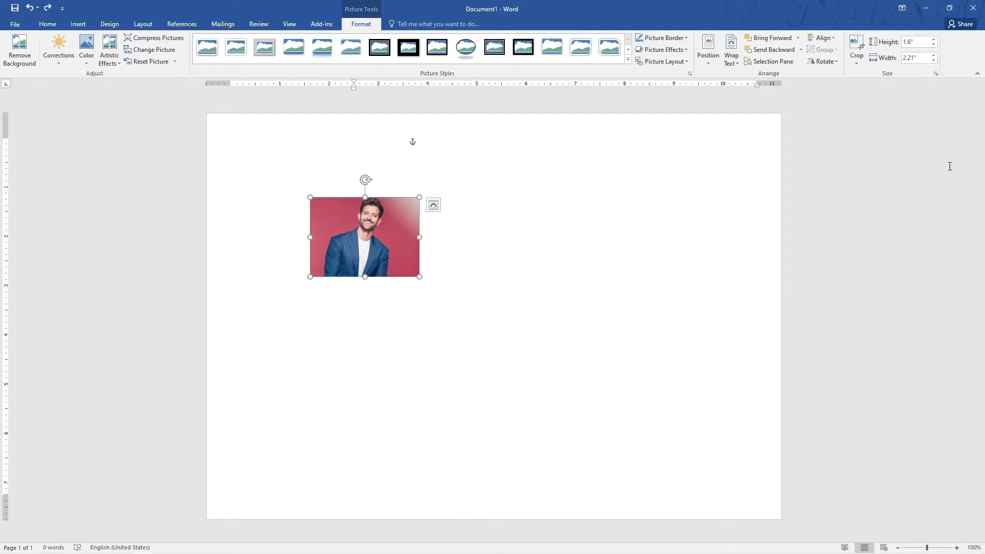
click(667, 61)
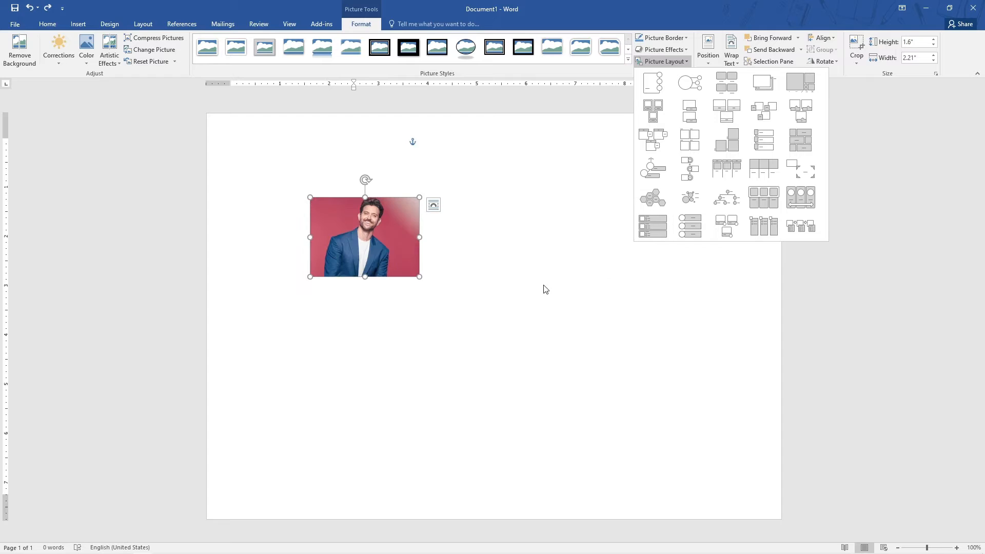
click(514, 218)
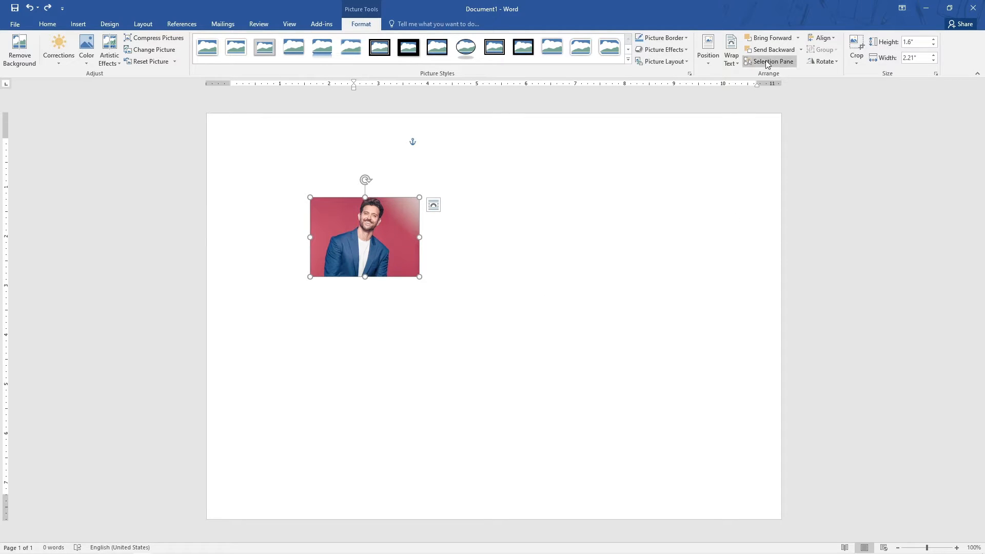
Set the font size of the empty paragraph above the picture to 10 pt.
click(299, 162)
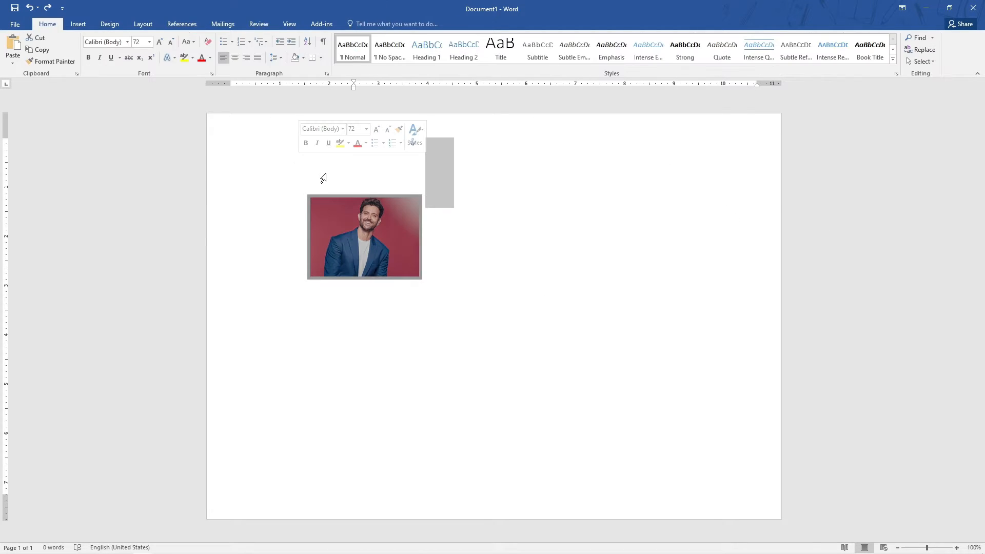
click(448, 284)
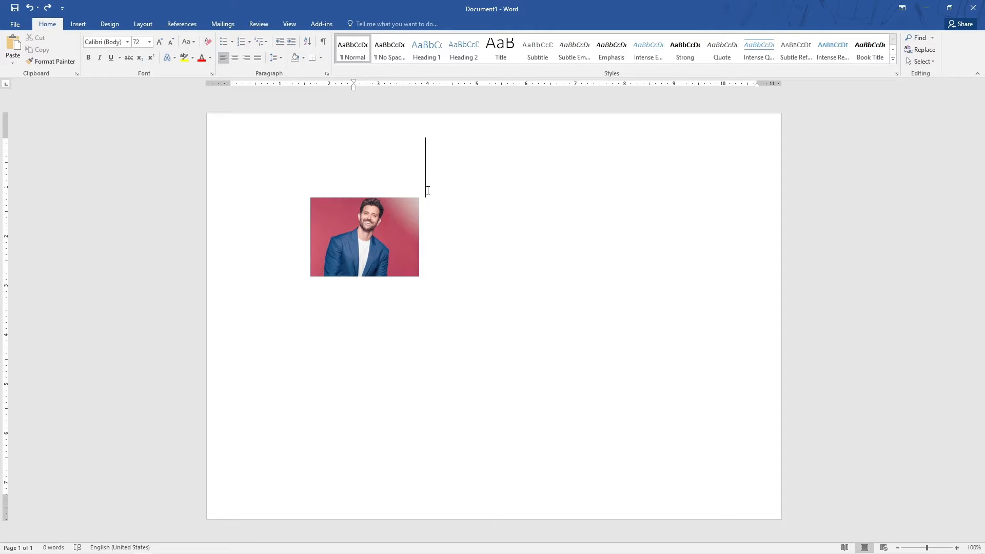
click(149, 42)
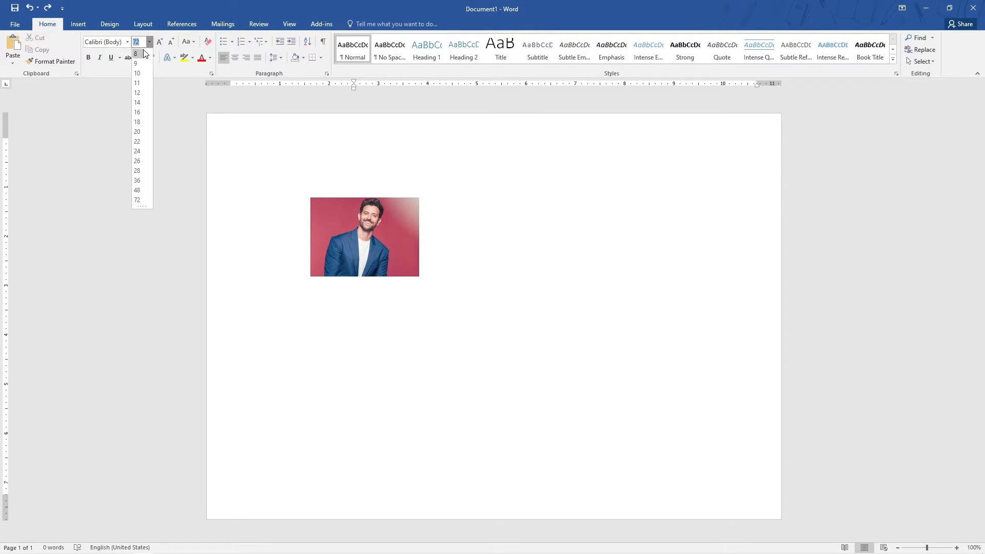
click(142, 73)
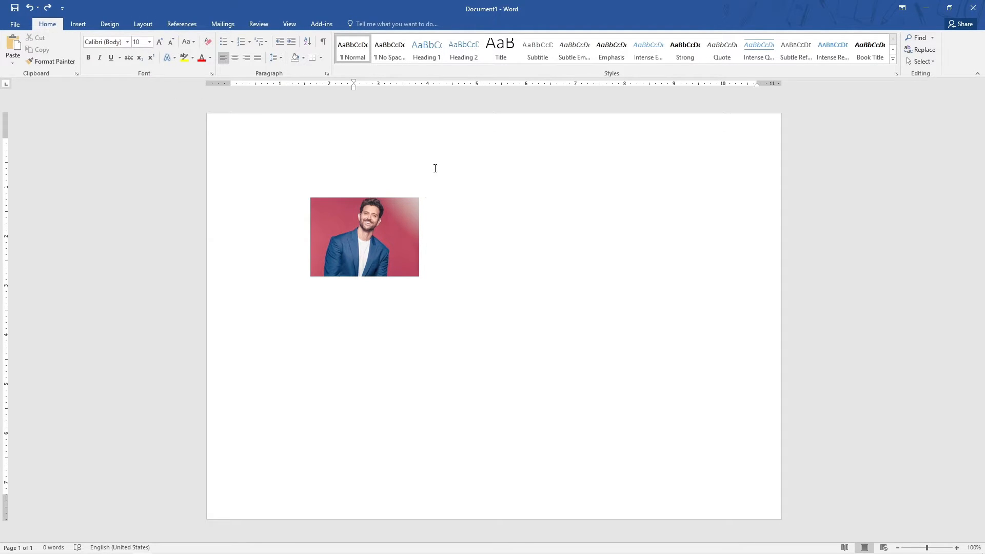
click(305, 147)
click(149, 41)
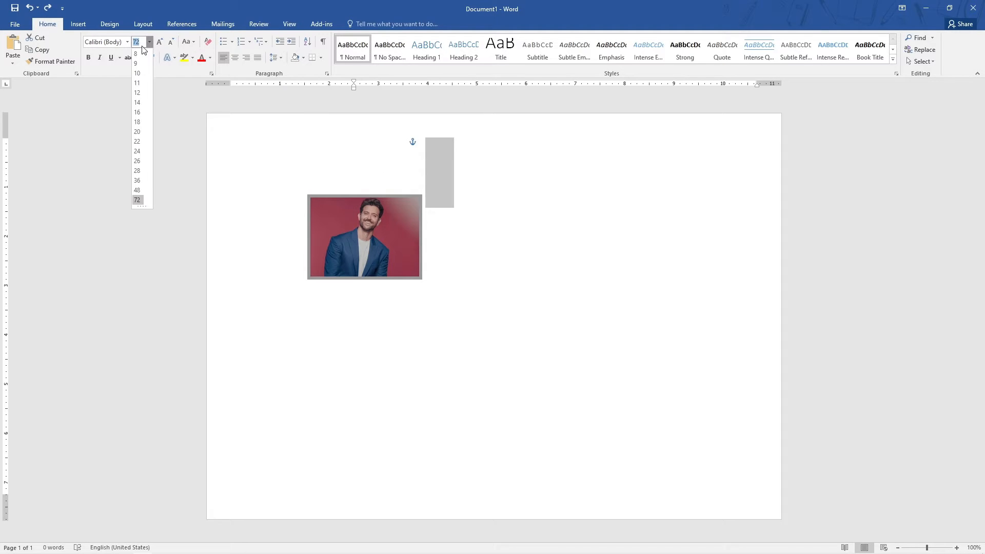
click(142, 73)
Generate sample paragraphs at the top of the page with the =rand() formula.
click(368, 145)
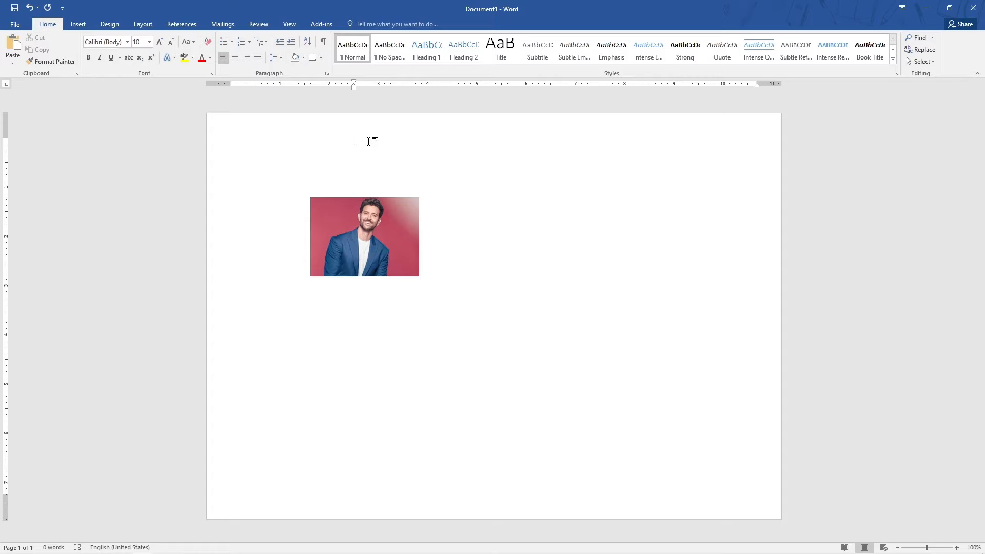
text(=rand())
key(Return)
Set the picture's layout option to In Line with Text.
click(404, 232)
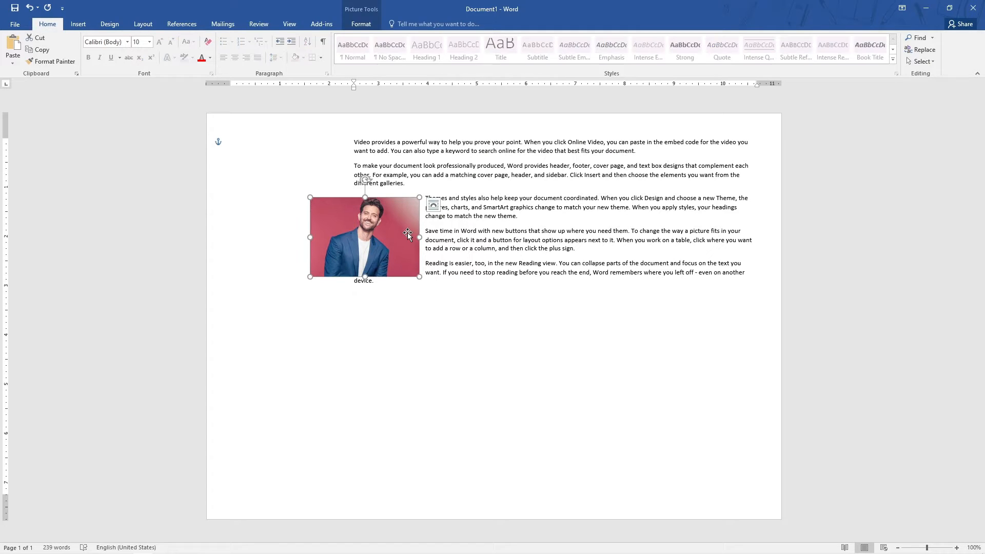
click(435, 205)
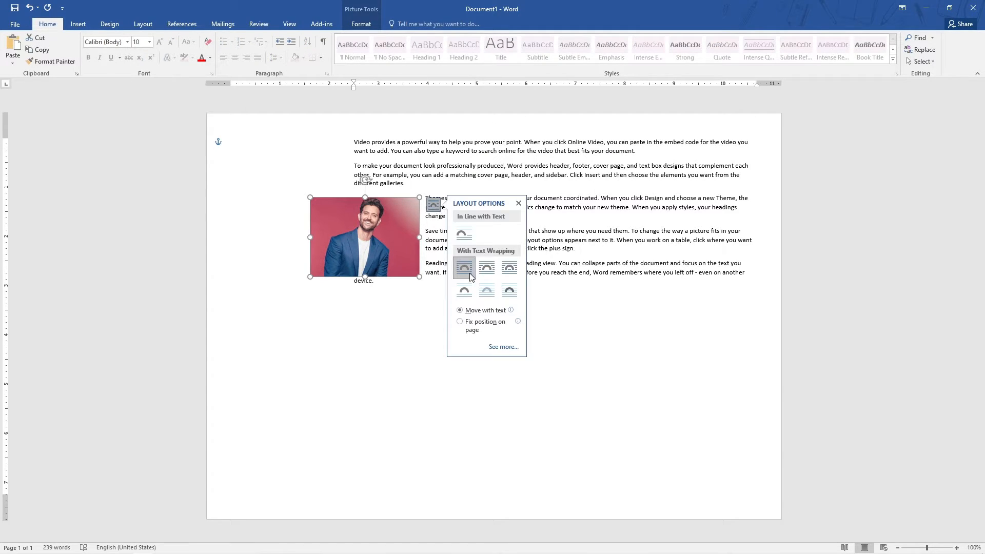
click(463, 234)
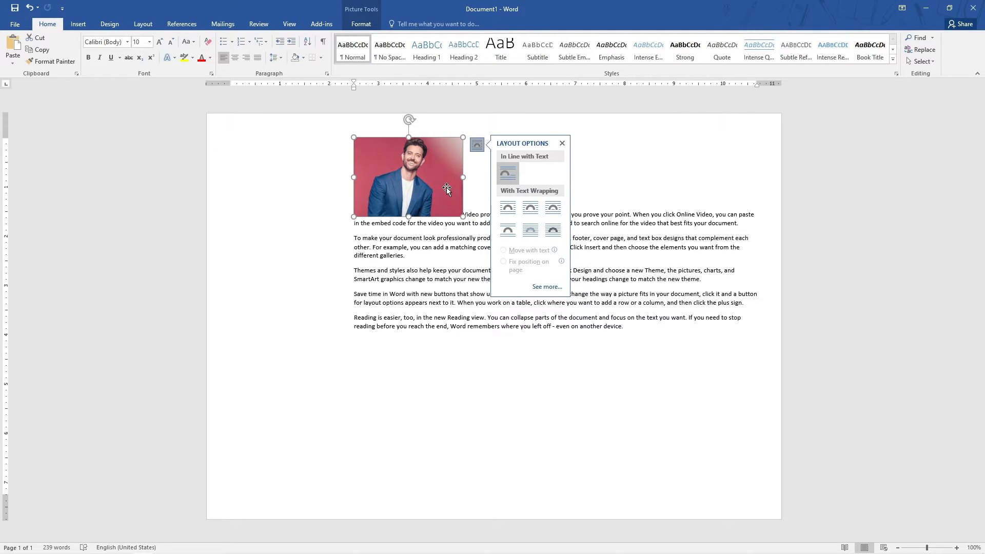
click(471, 197)
Select all the sample text and set its font size to 20 pt.
drag(465, 214, 688, 328)
click(150, 42)
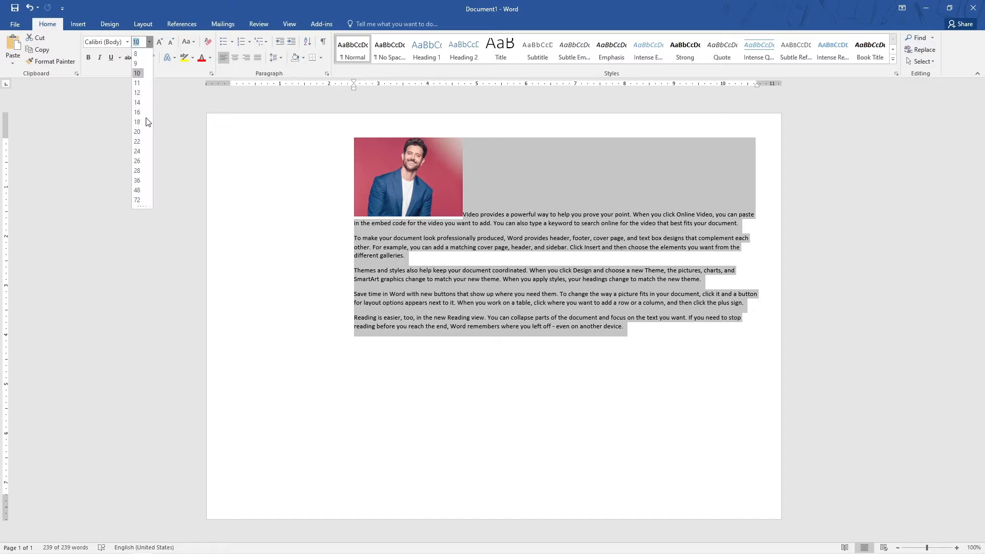
click(140, 131)
Enlarge the picture slightly from its corner to about 1.69 by 2.33 inches.
click(497, 197)
click(460, 199)
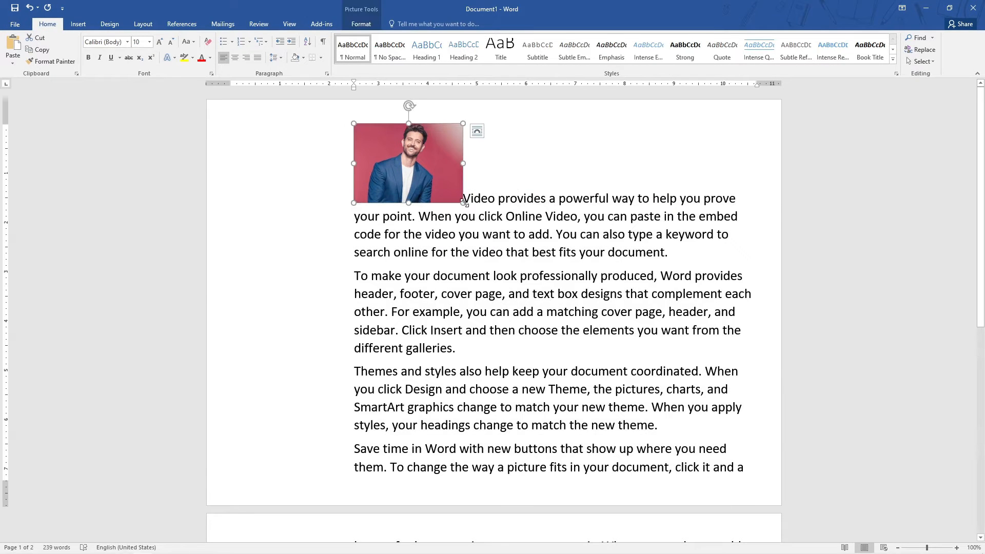
mouse_move(463, 203)
mouse_down()
mouse_move(554, 241)
mouse_move(644, 260)
mouse_move(733, 247)
mouse_move(469, 190)
mouse_up()
Open the picture's position options and close them without choosing one.
click(361, 24)
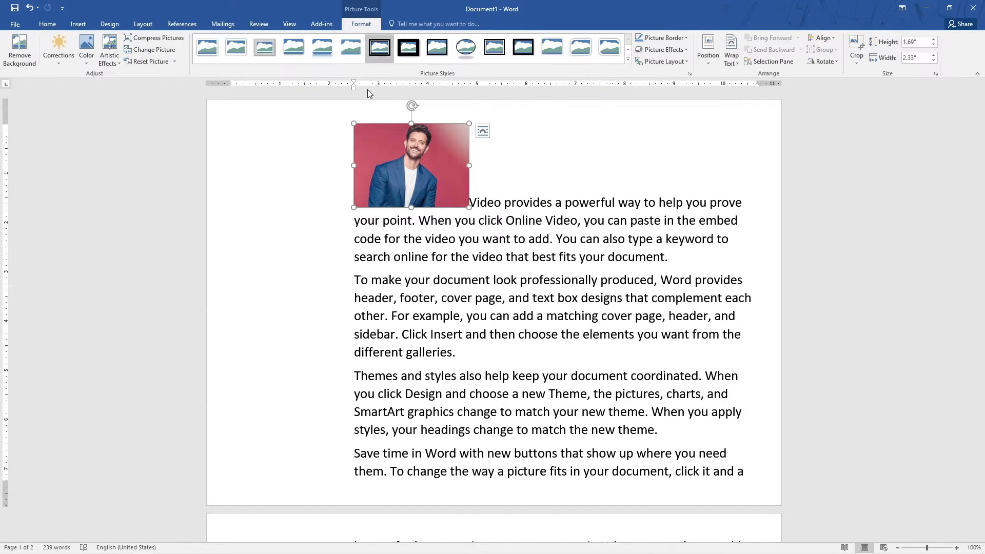
click(708, 56)
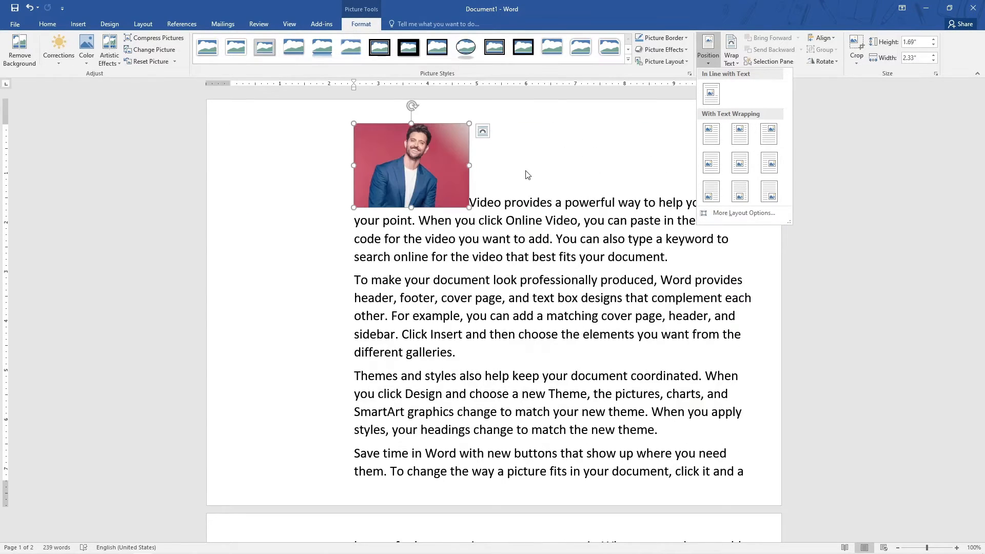
key(Escape)
Decrease the first paragraph's indent several times.
click(355, 239)
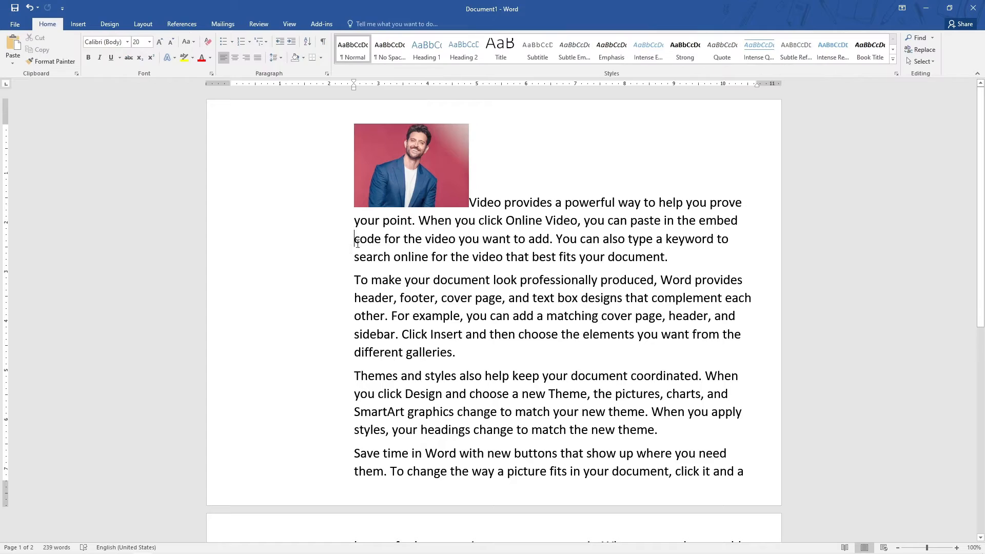
click(279, 42)
click(279, 42)
click(279, 42)
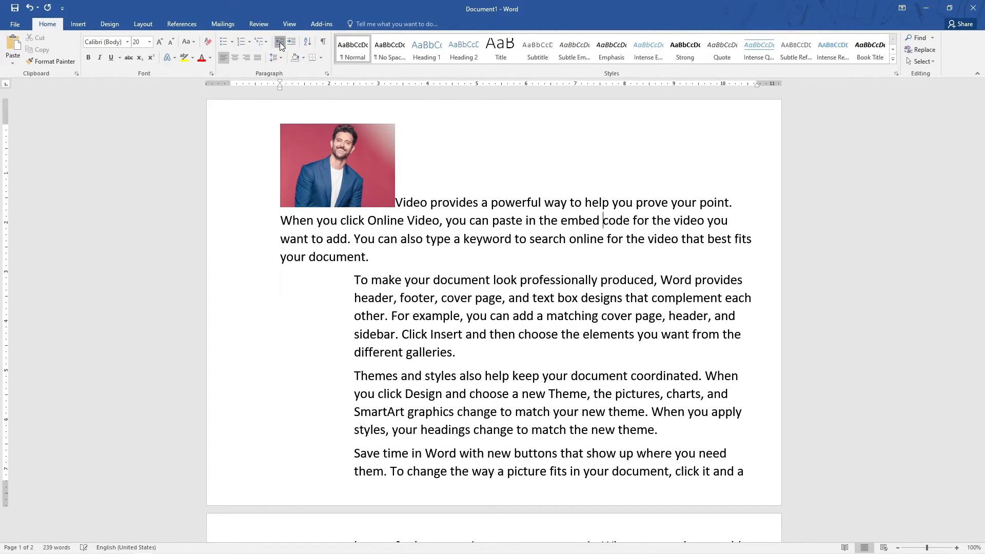
click(279, 42)
click(280, 42)
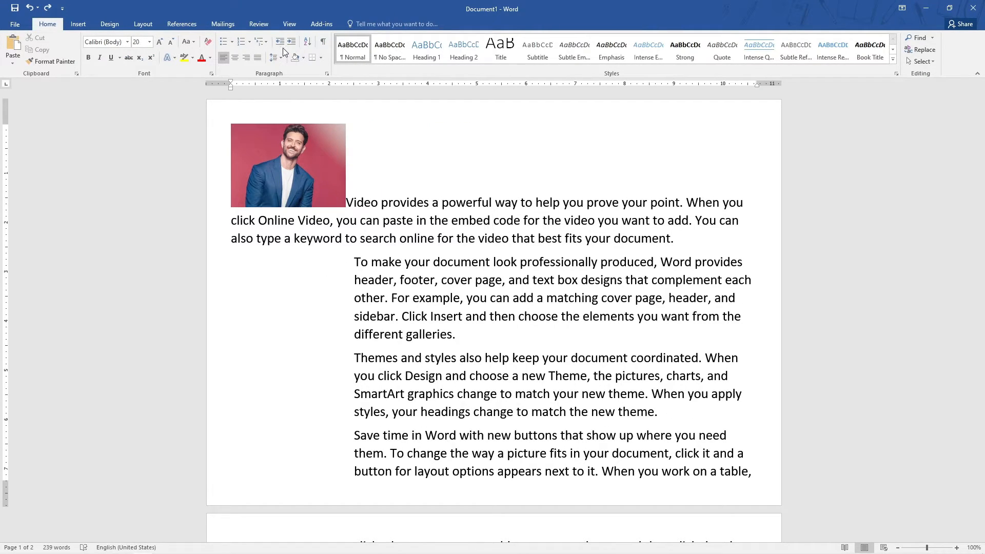
Undo the paragraph indent changes.
key(ctrl+a)
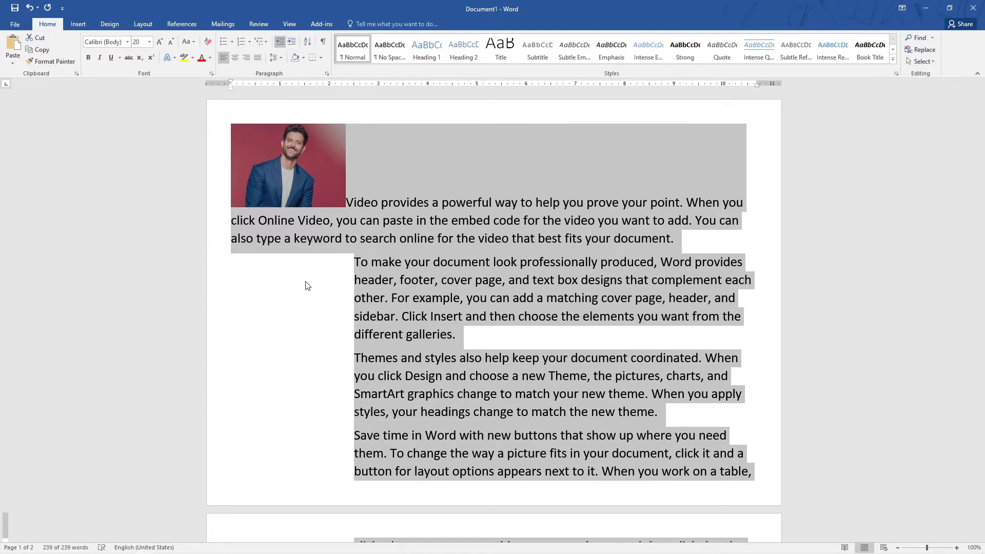
click(353, 280)
key(ctrl+a)
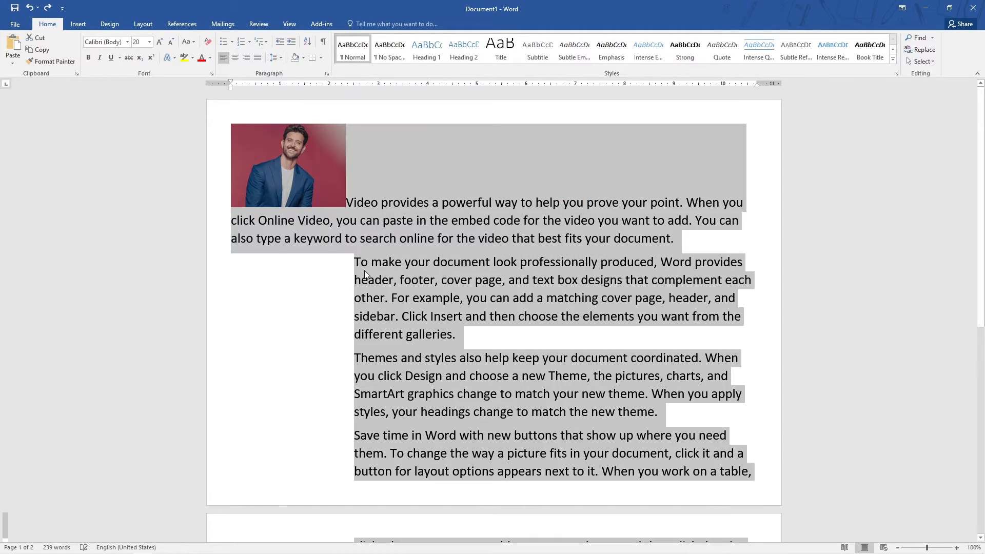
key(ctrl+z)
key(ctrl+z)
key(ctrl+z)
key(ctrl+z)
key(ctrl+z)
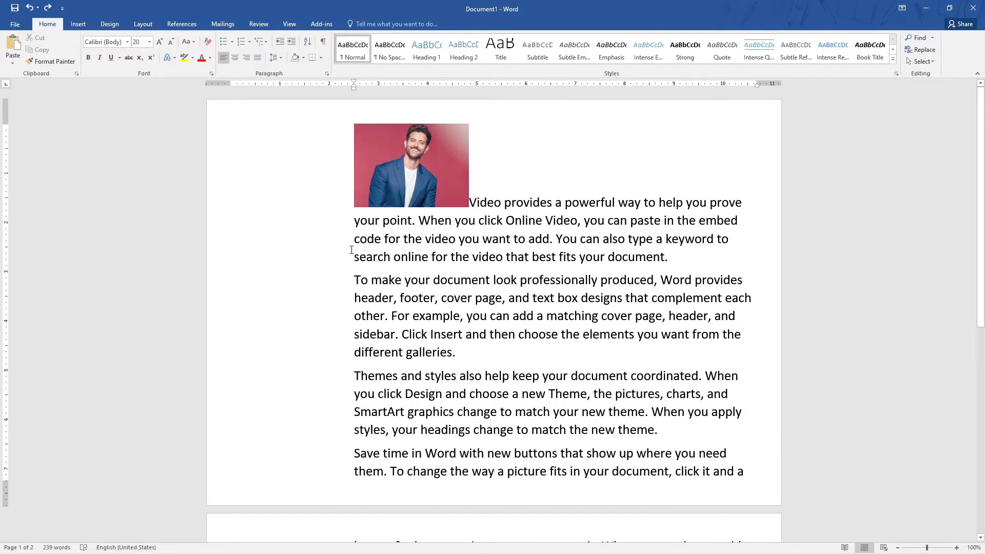
Select the whole document and decrease the indent of all paragraphs three times.
key(ctrl+a)
click(281, 43)
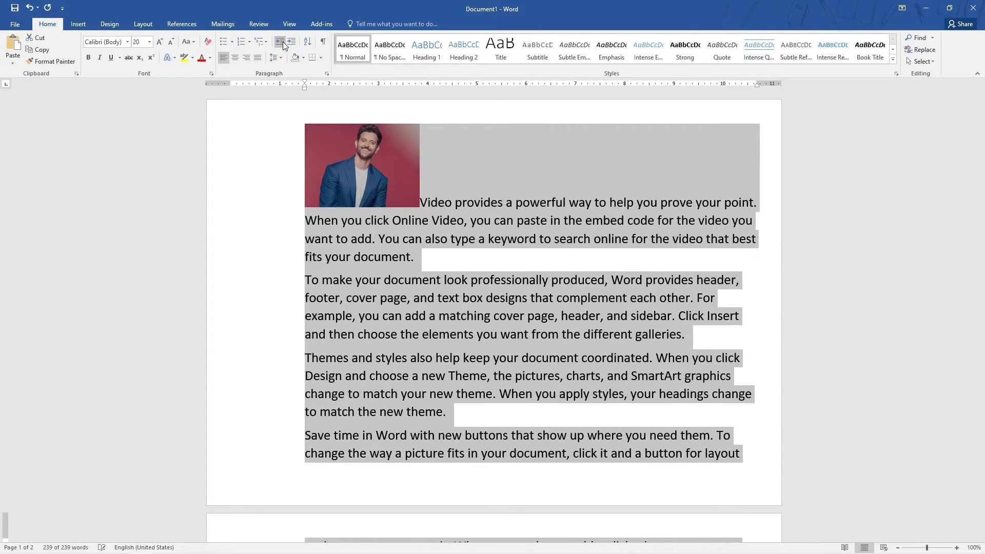
click(281, 43)
click(281, 43)
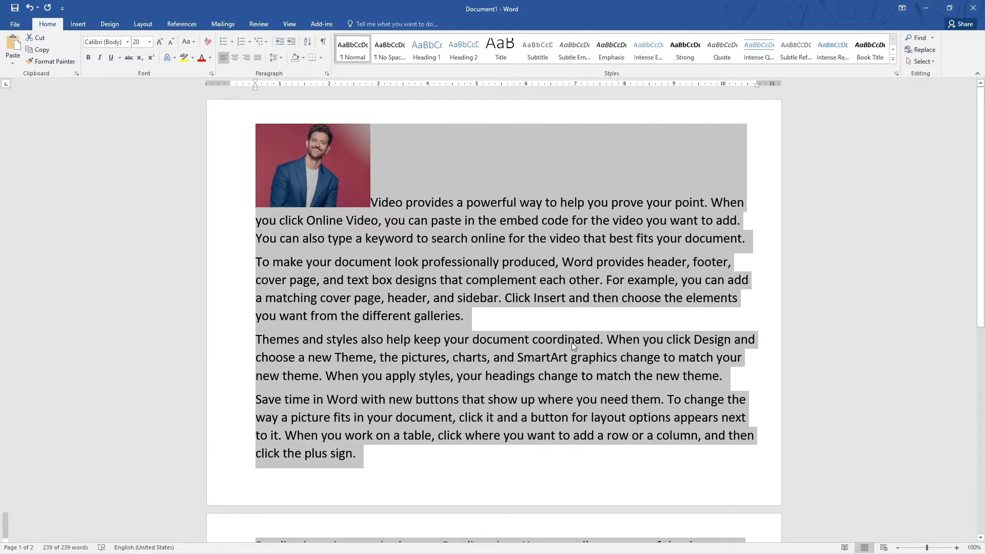
click(571, 315)
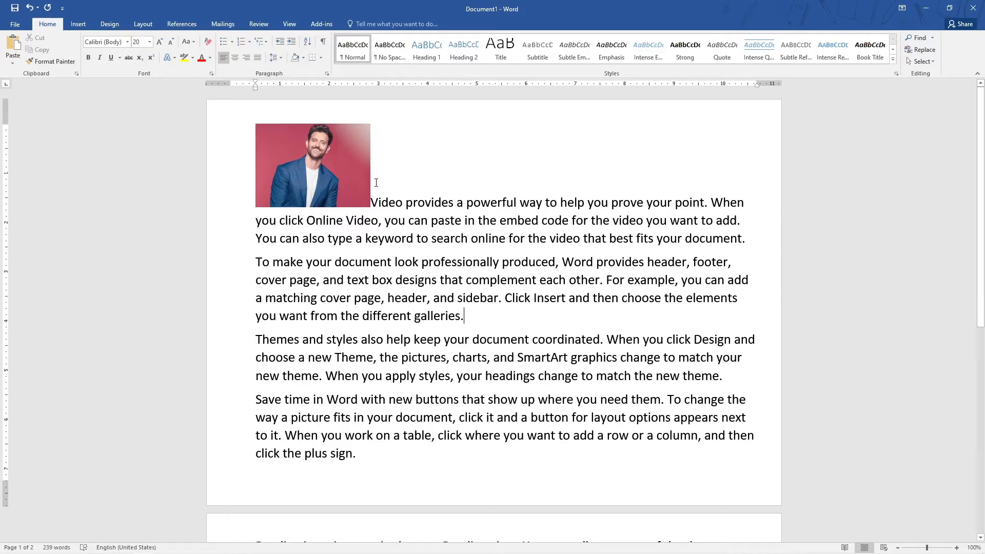
Set the picture's position to In Line with Text.
click(359, 187)
click(361, 24)
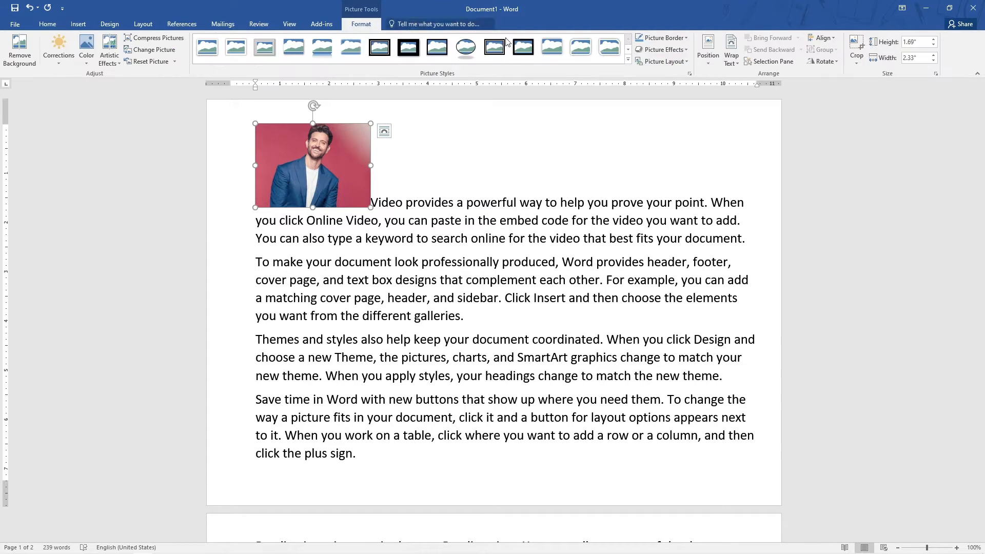
click(712, 61)
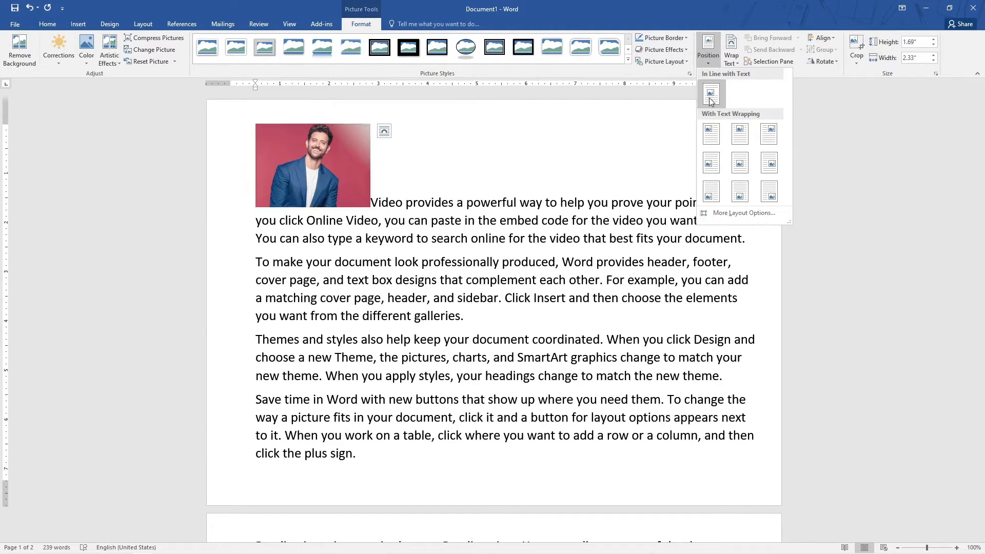
click(708, 98)
click(705, 58)
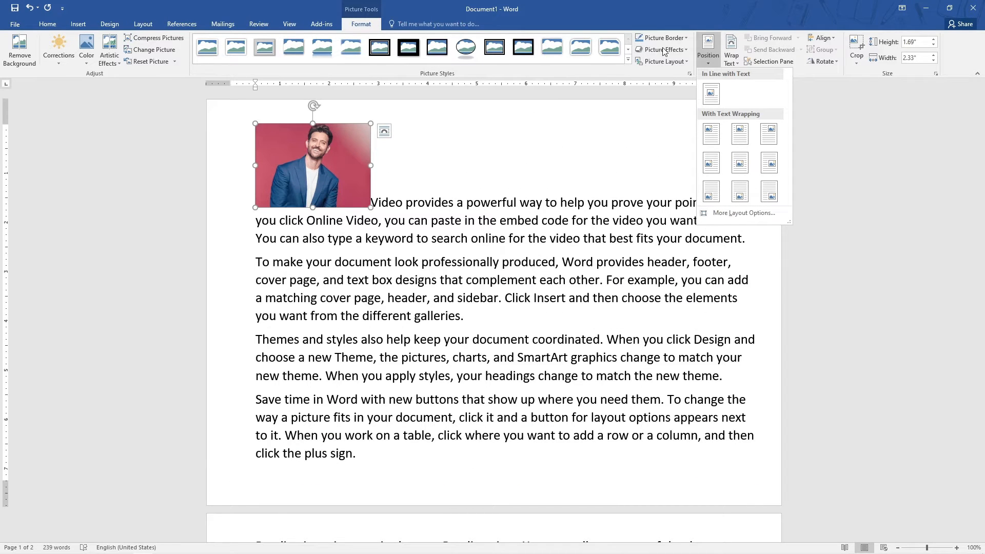
click(707, 49)
Set the picture's text wrapping to Square.
click(731, 51)
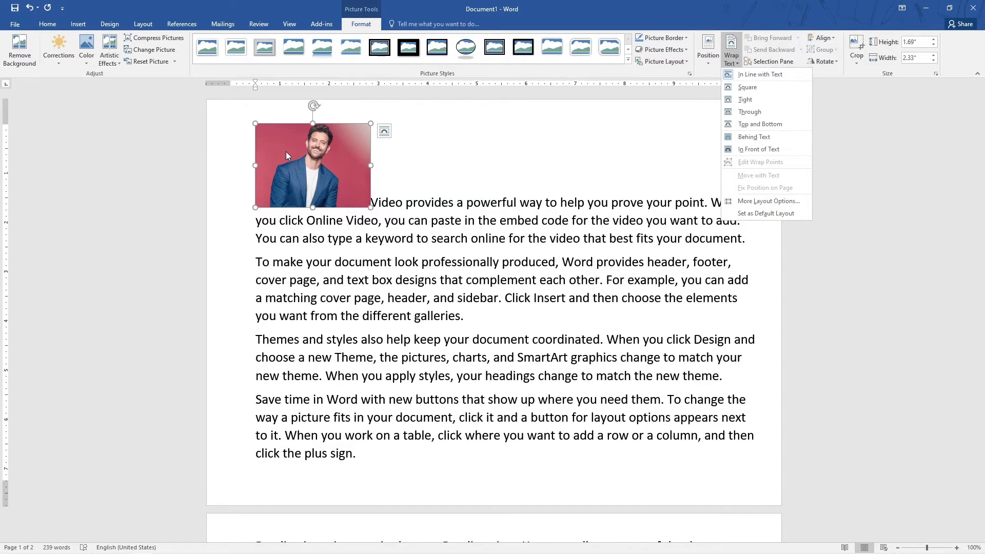
click(747, 87)
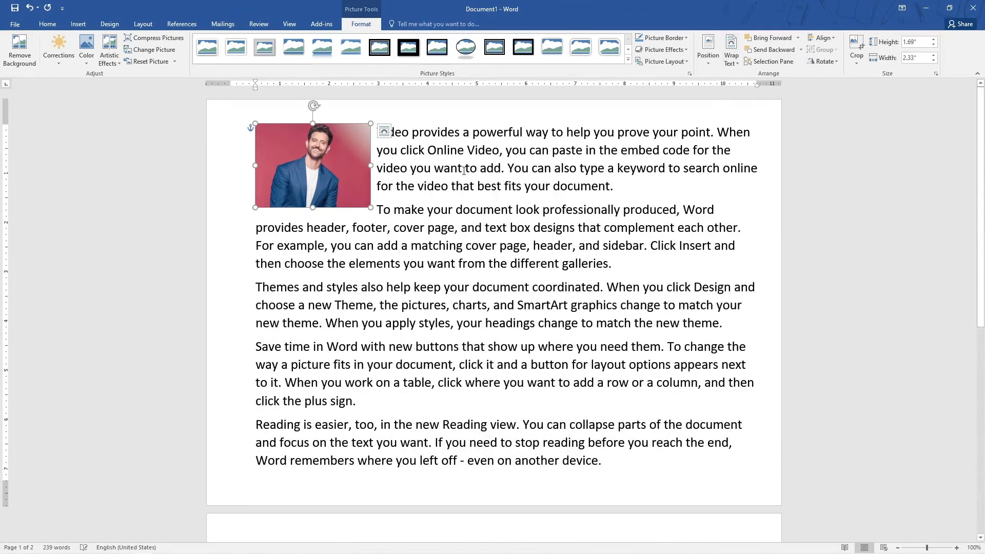
click(386, 131)
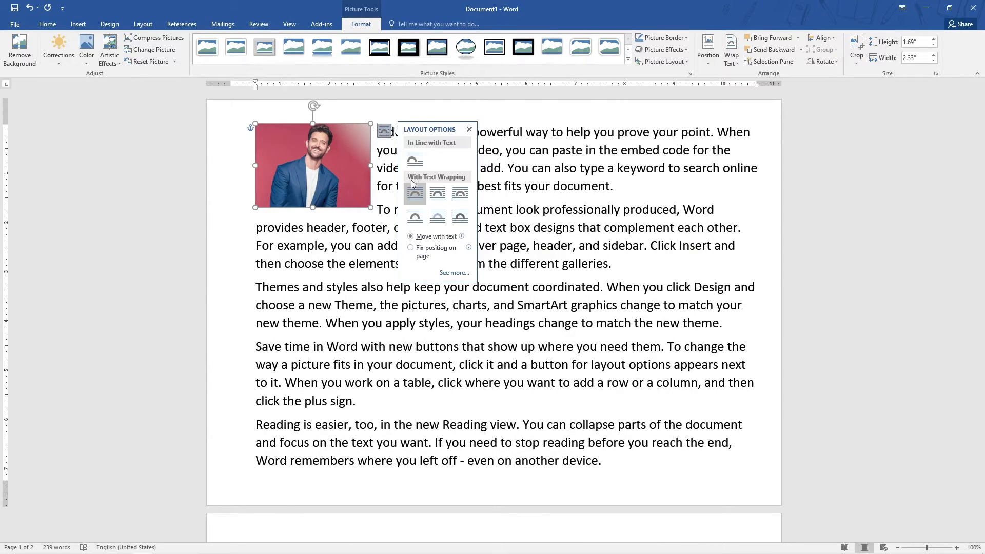
click(383, 132)
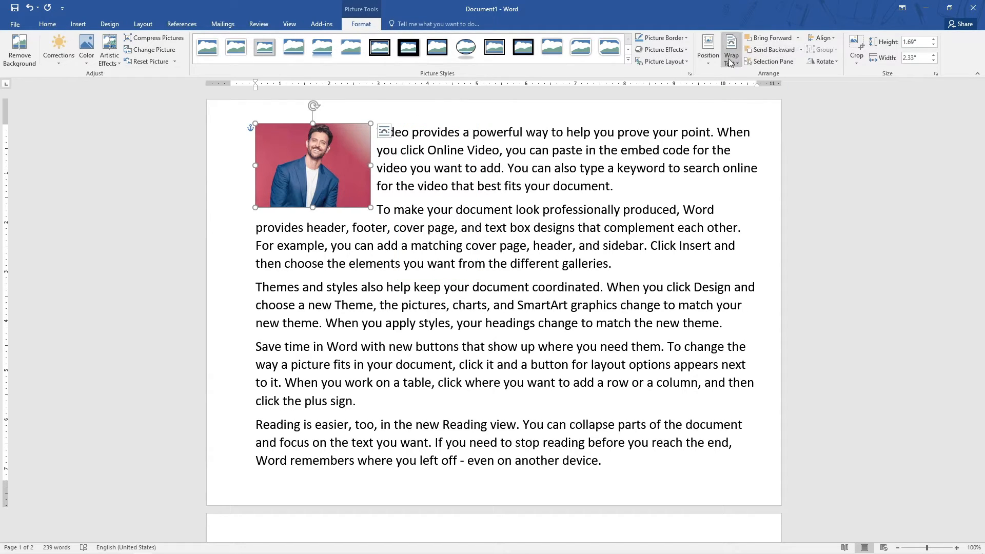
click(730, 56)
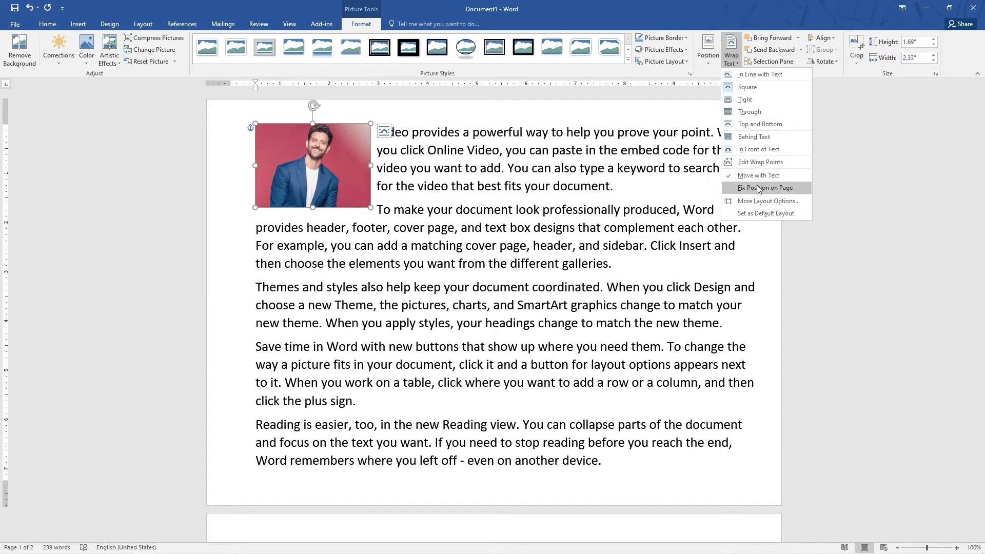
click(734, 59)
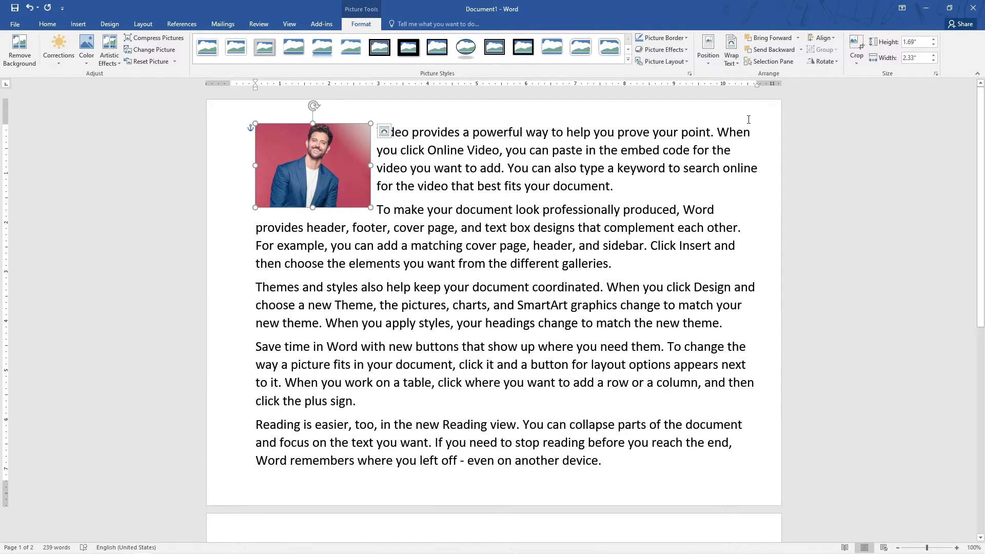
Duplicate the picture and place the copy beside the original at the start of the first paragraph.
click(384, 191)
click(350, 160)
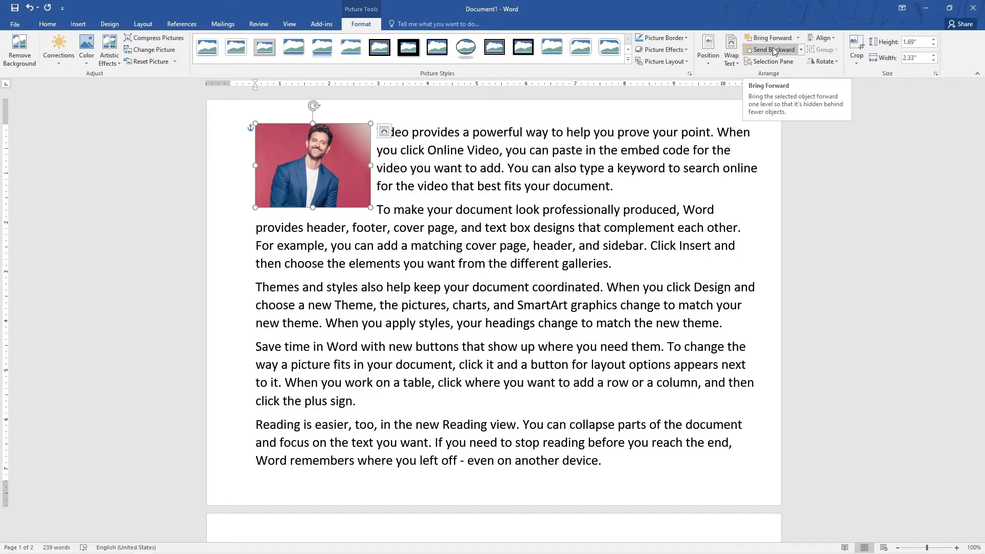
mouse_move(337, 187)
mouse_down()
mouse_move(381, 187)
mouse_move(326, 188)
mouse_up()
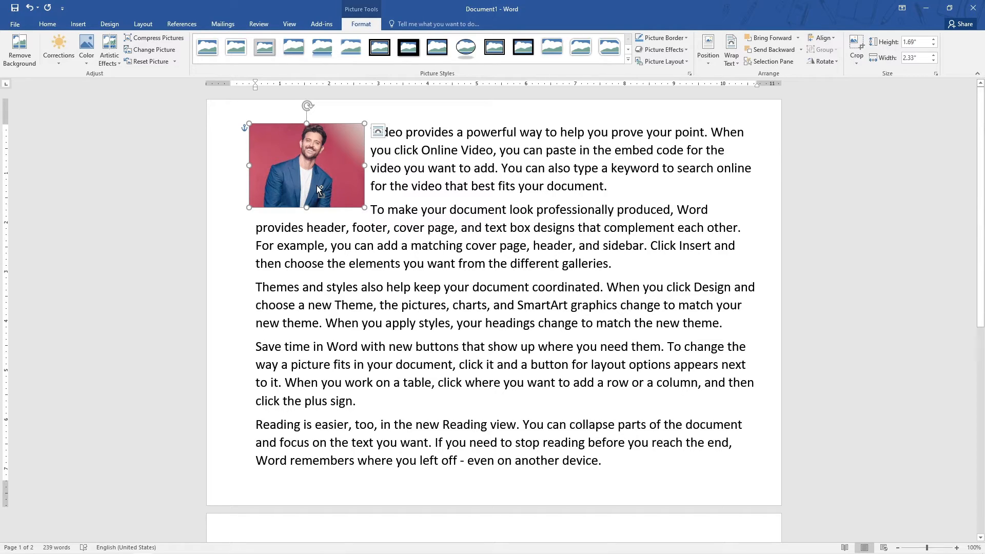
drag(319, 189, 331, 185)
drag(348, 191, 400, 179)
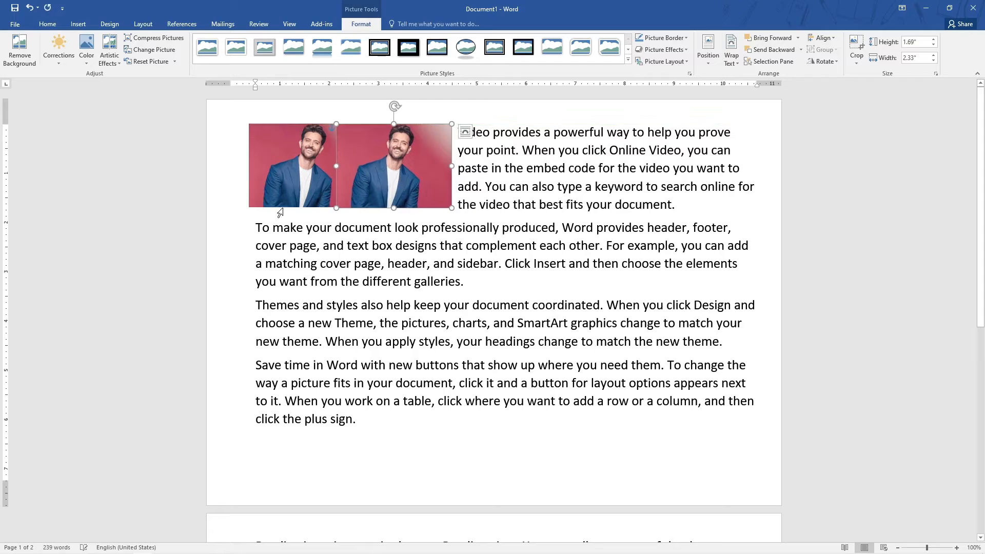
Slide the copy left so it overlaps the original picture, and bring the original picture forward.
click(319, 168)
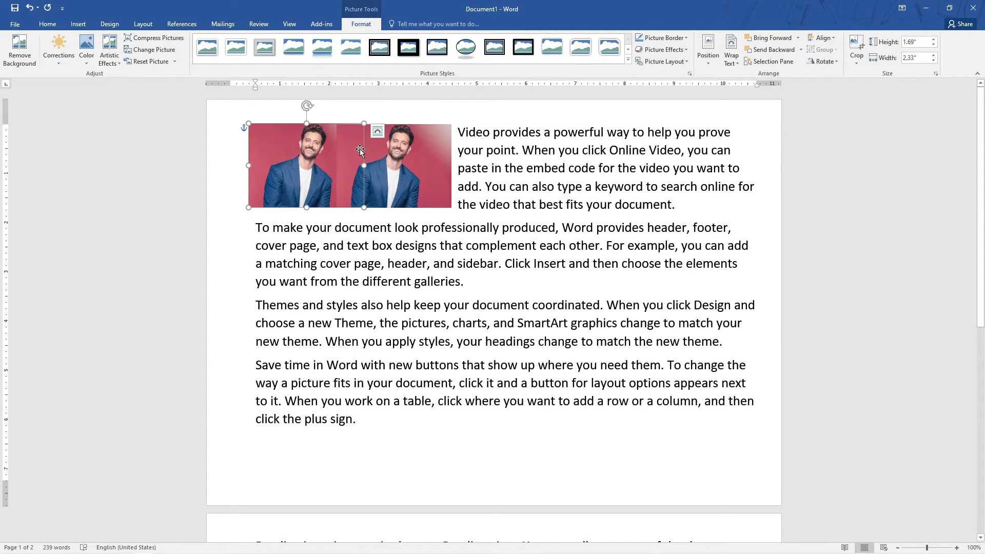
drag(408, 186, 378, 187)
click(274, 193)
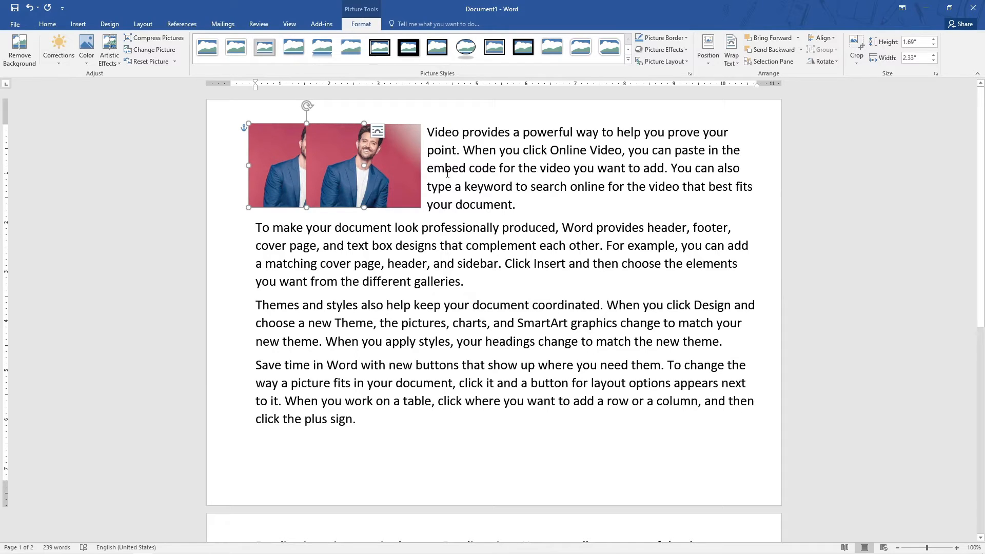
click(772, 38)
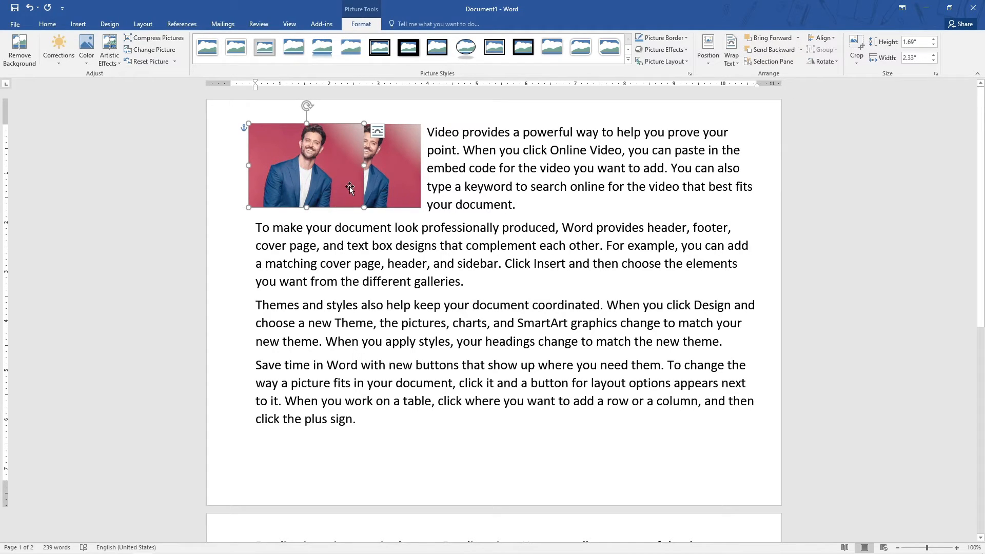
Send the original picture backward behind the copy.
click(403, 184)
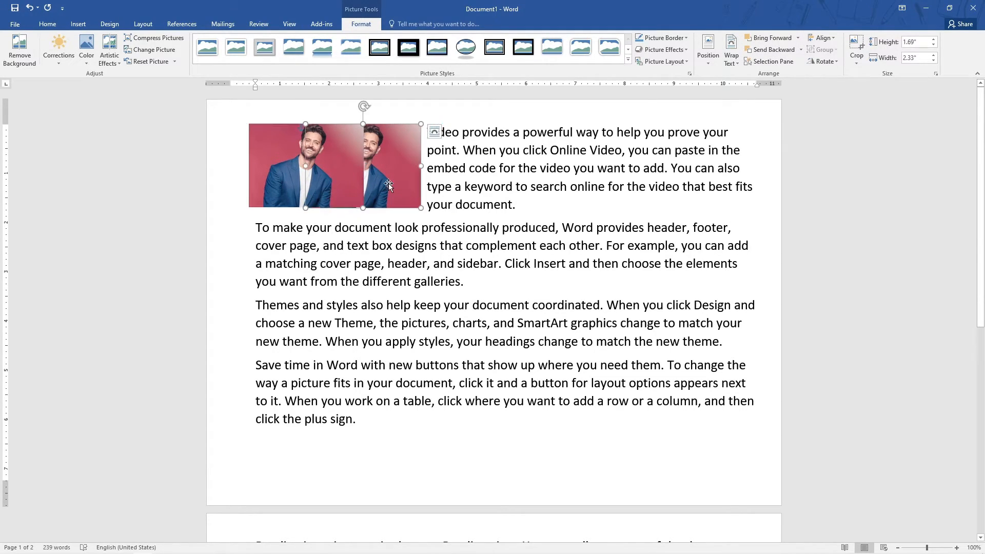
click(282, 168)
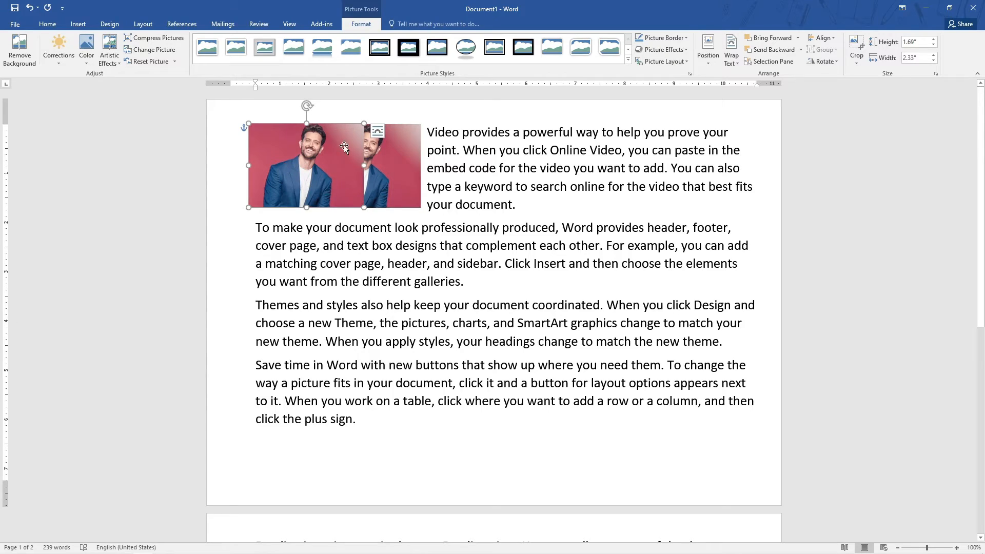
click(769, 51)
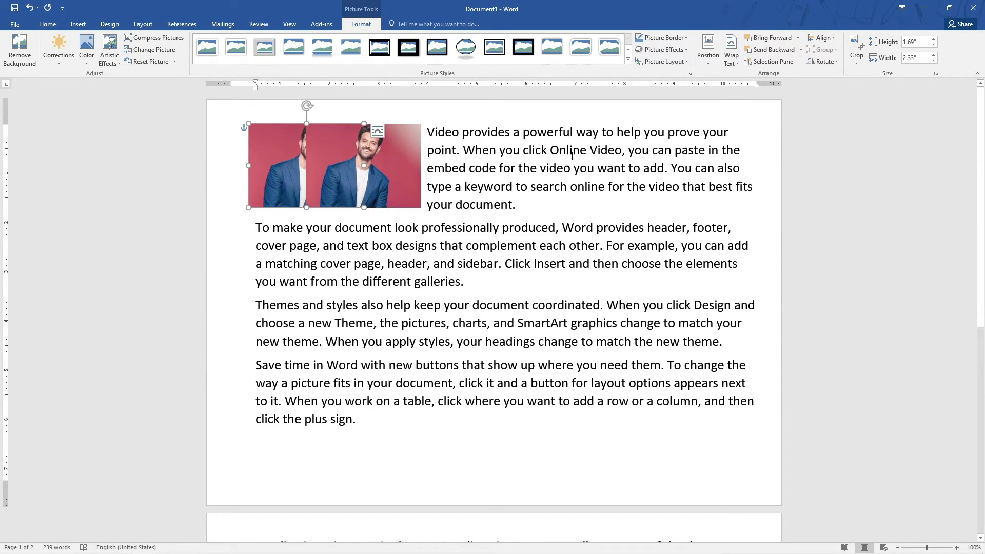
Open the Selection Pane to hide and reshow each of the two pictures, and close the pane.
click(390, 191)
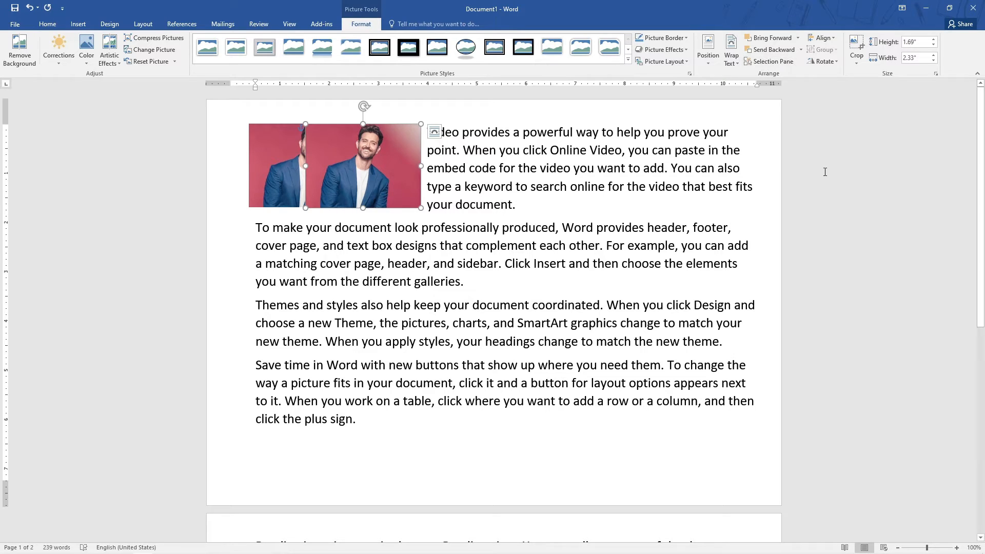
click(769, 62)
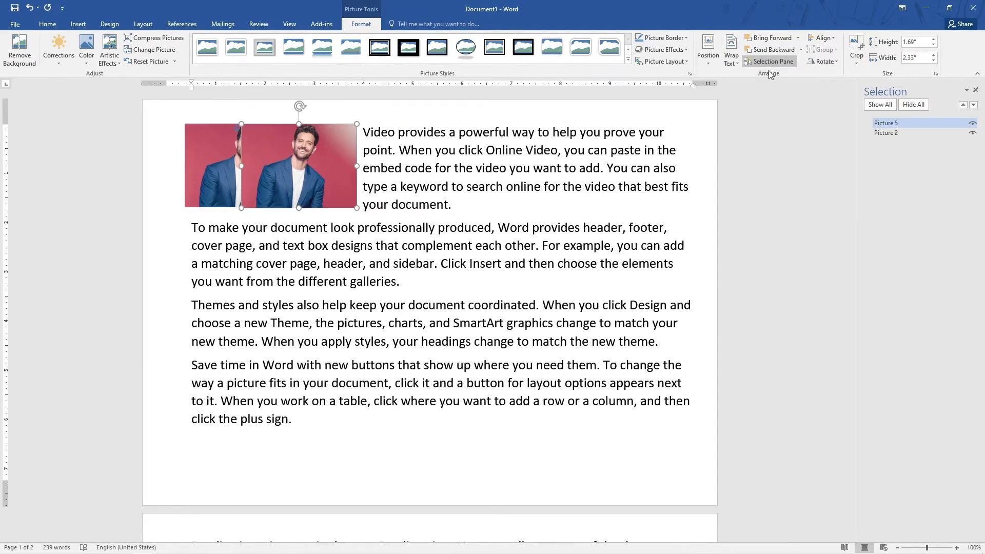
click(972, 124)
click(973, 126)
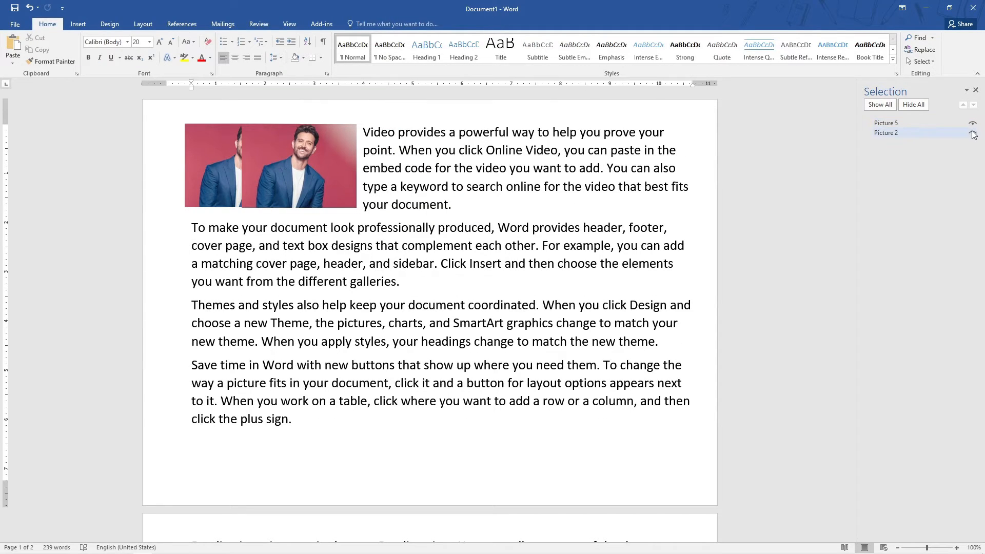
click(973, 134)
click(973, 134)
click(974, 91)
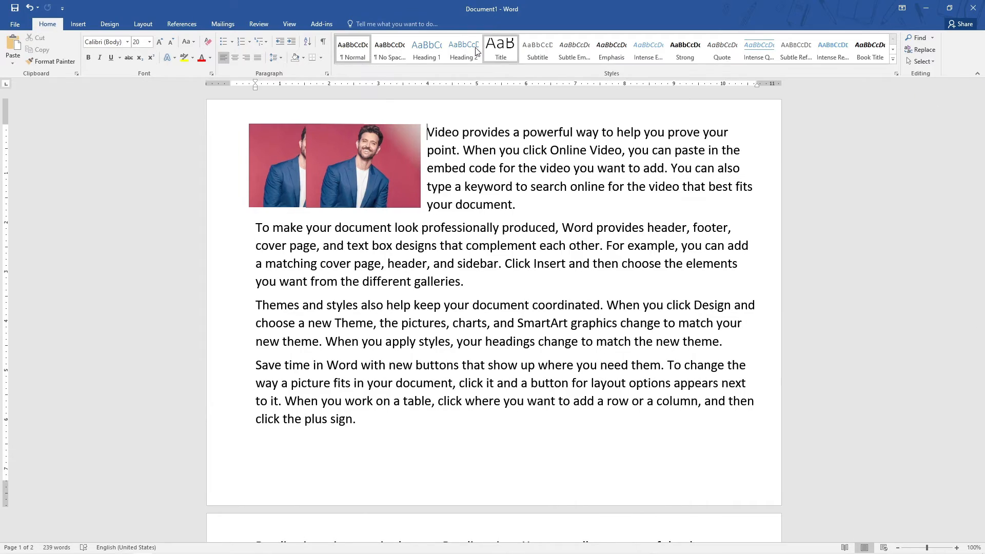
Try aligning the copied picture to the left and to the centre of the margins.
click(367, 27)
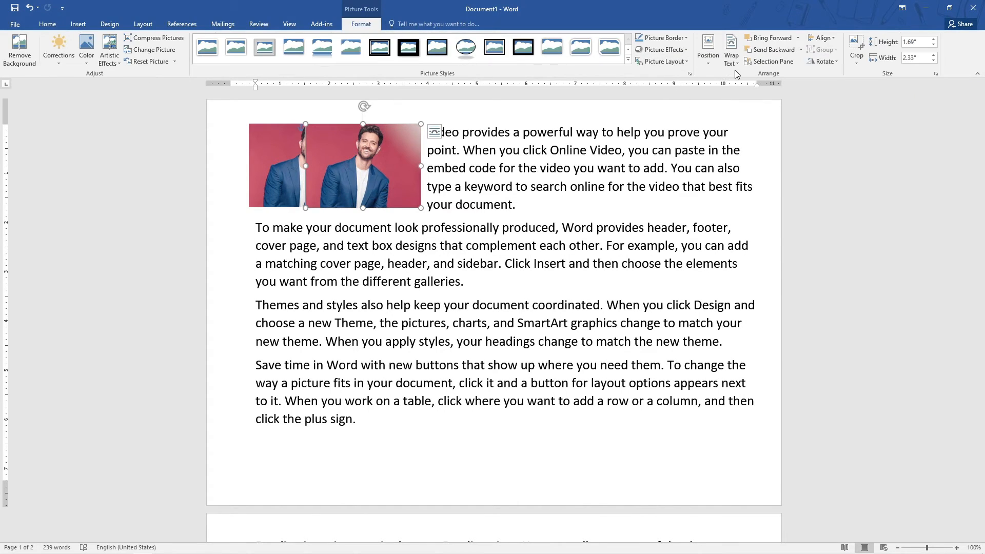
click(822, 38)
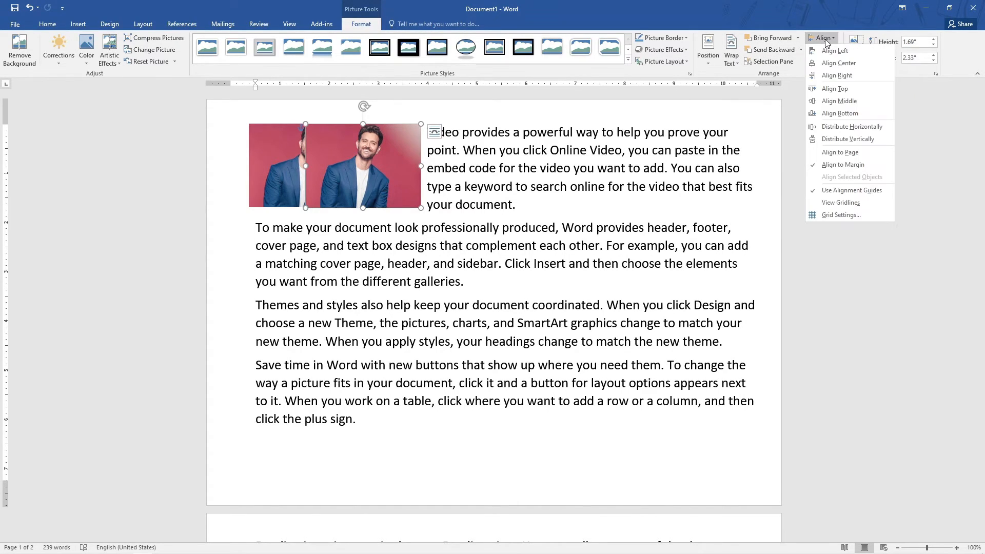
click(833, 51)
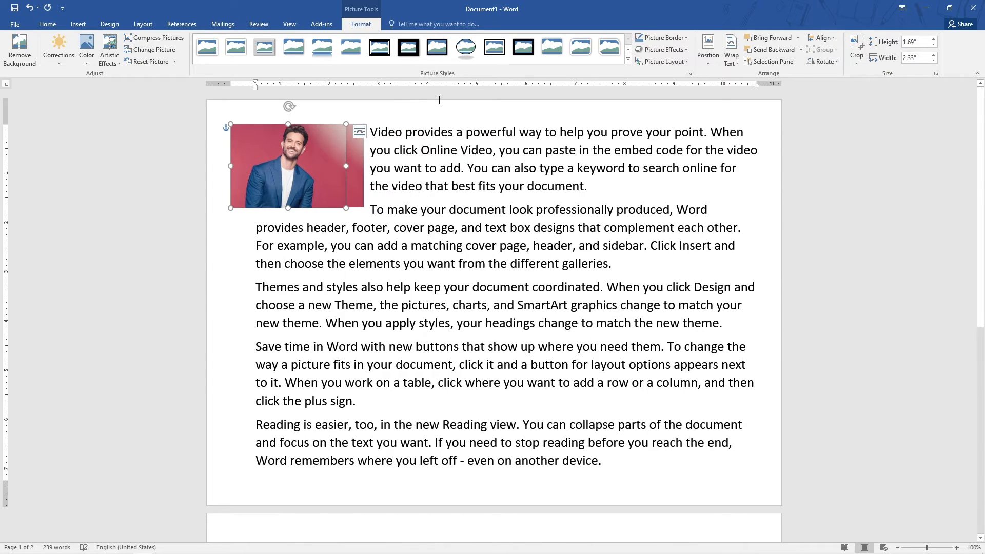
click(822, 38)
click(837, 62)
Align the copied picture to the right margin.
click(830, 40)
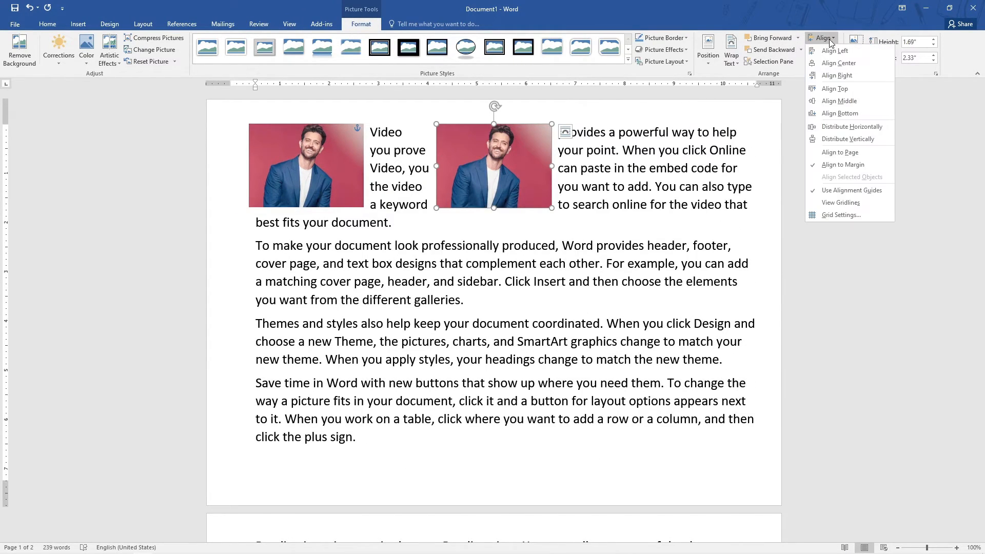
click(836, 75)
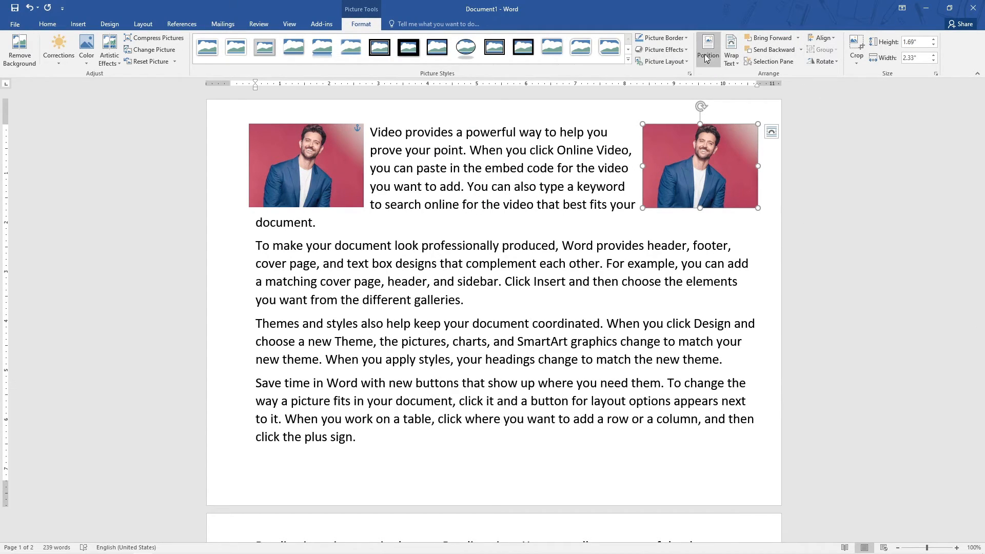
click(822, 38)
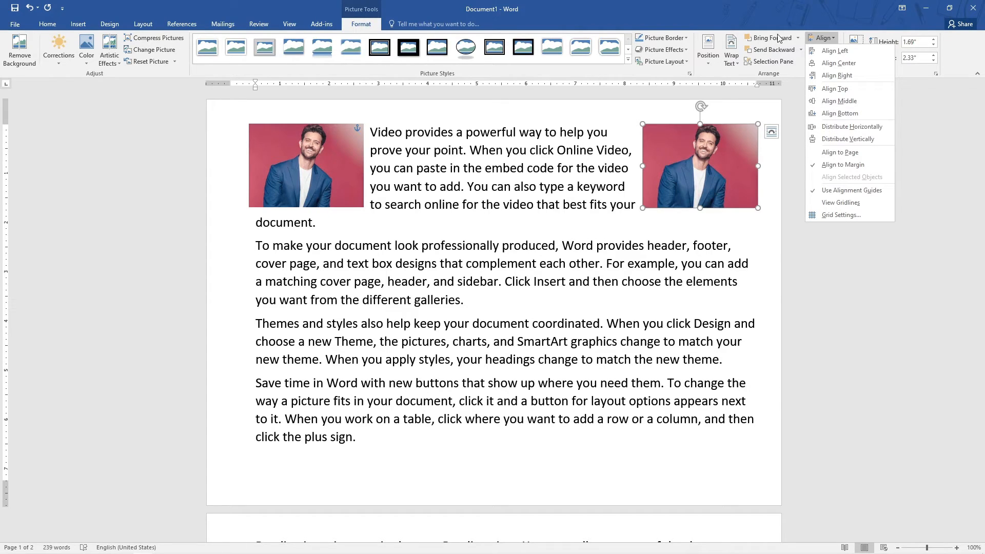
click(793, 97)
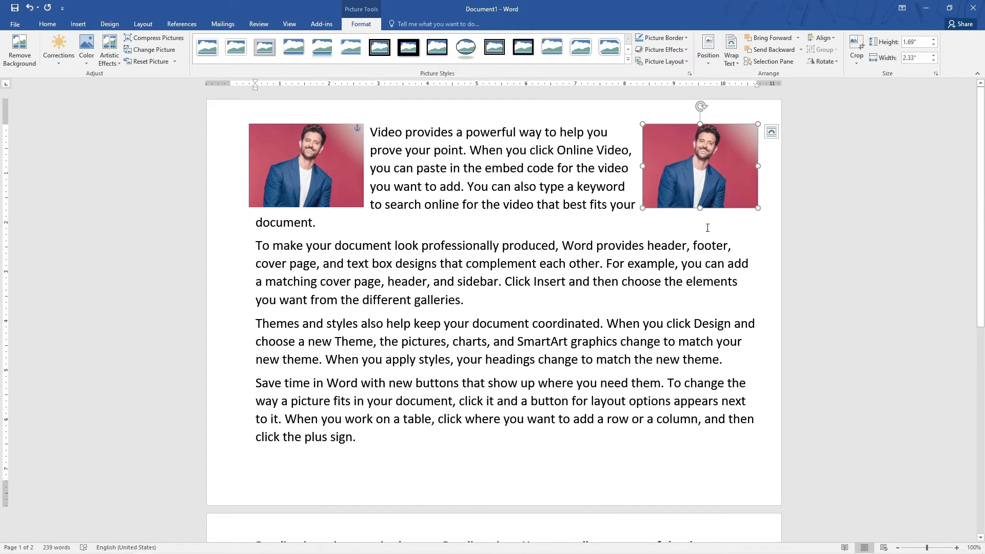
Select both pictures, group them, and ungroup them again.
click(402, 234)
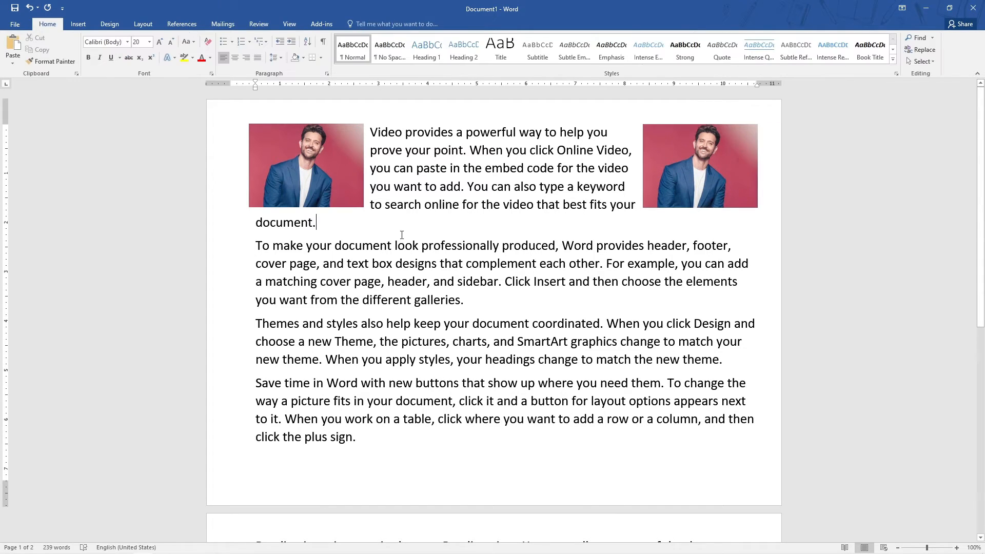
click(679, 180)
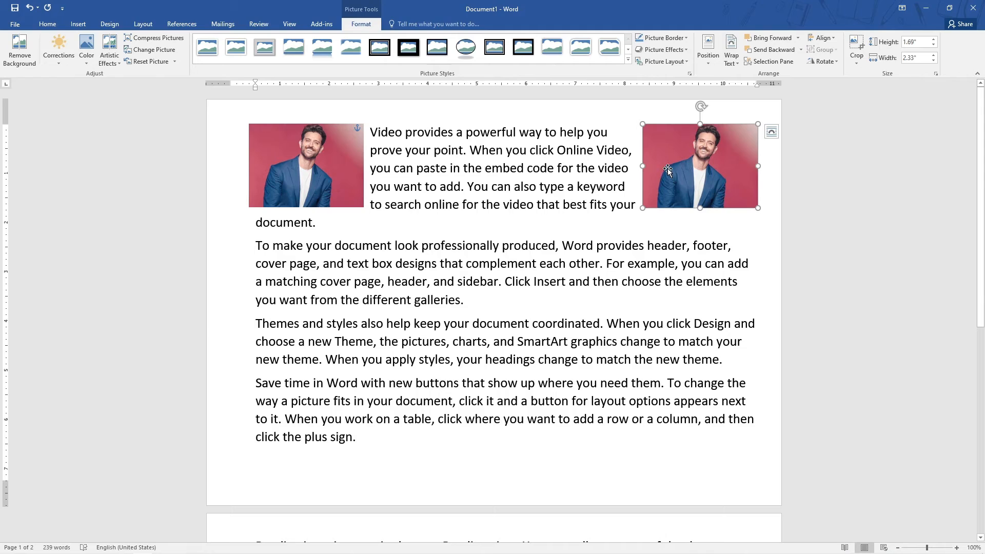
click(309, 159)
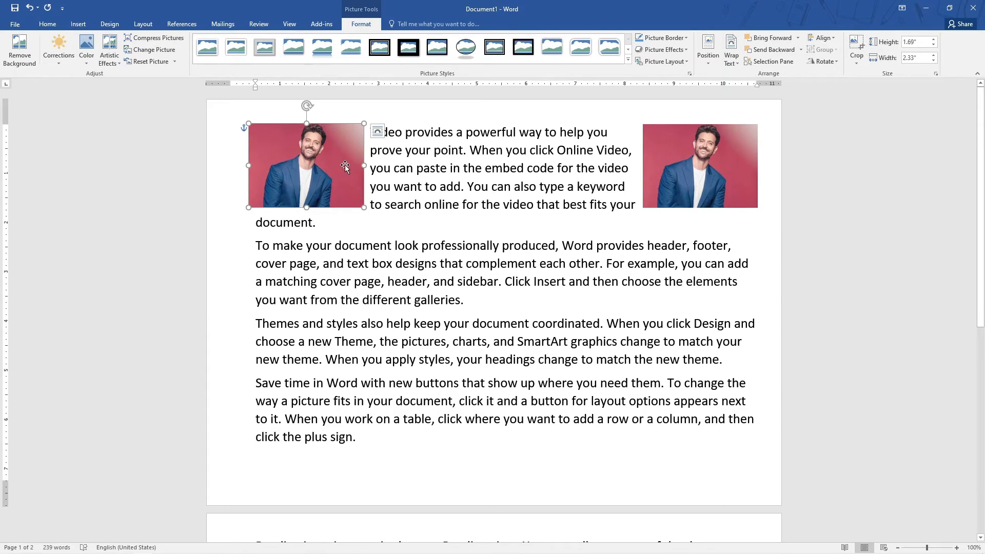
shift+click(699, 169)
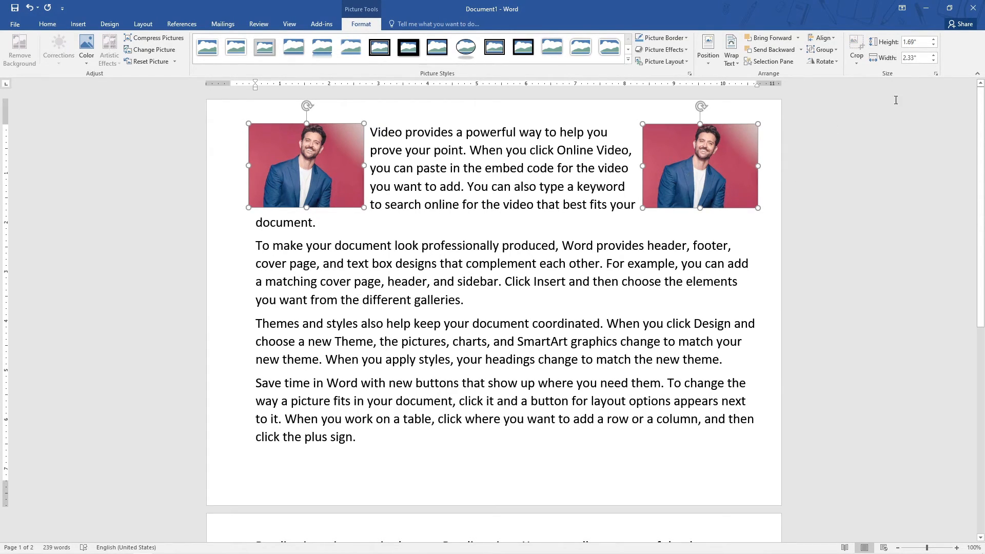
click(825, 50)
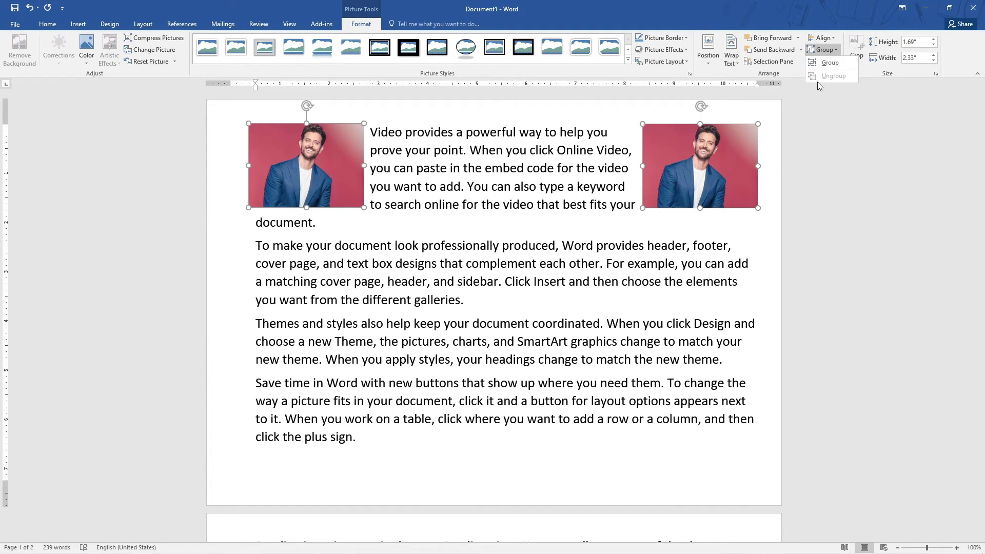
click(829, 63)
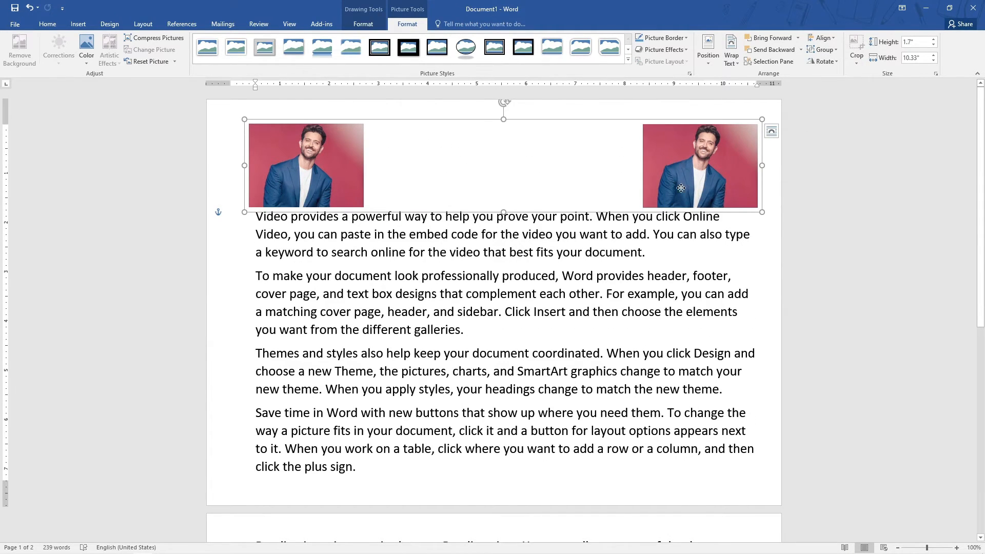
mouse_move(680, 187)
mouse_down()
mouse_move(679, 272)
mouse_move(685, 187)
mouse_move(676, 178)
mouse_up()
click(823, 49)
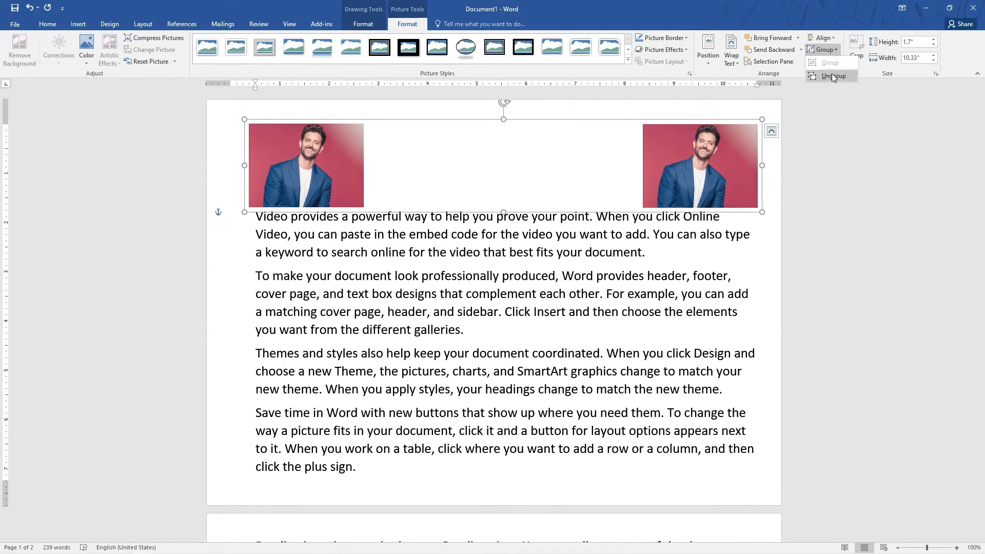
click(829, 75)
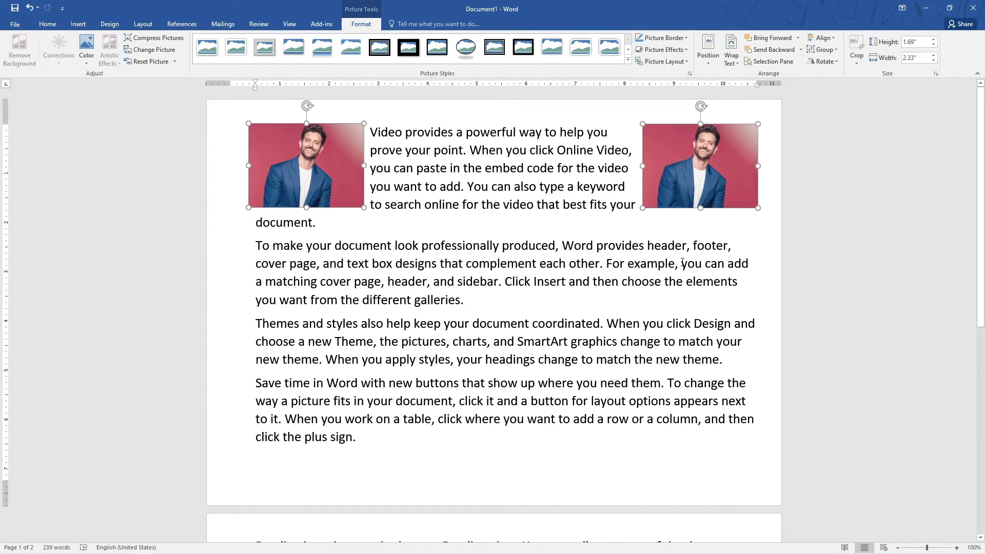
Flip the right picture horizontally and move it back against the original picture.
click(682, 262)
click(700, 193)
click(824, 61)
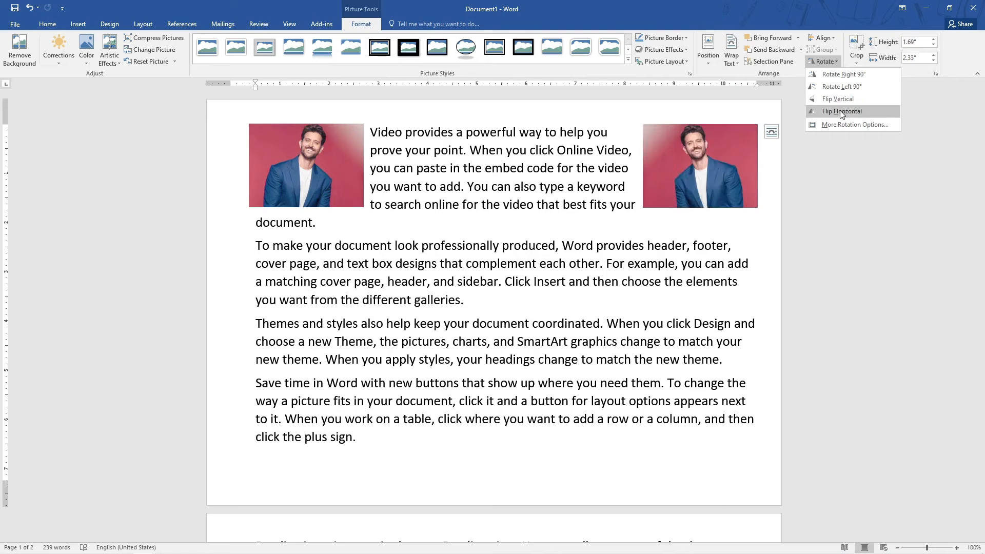
click(841, 110)
drag(730, 163, 421, 163)
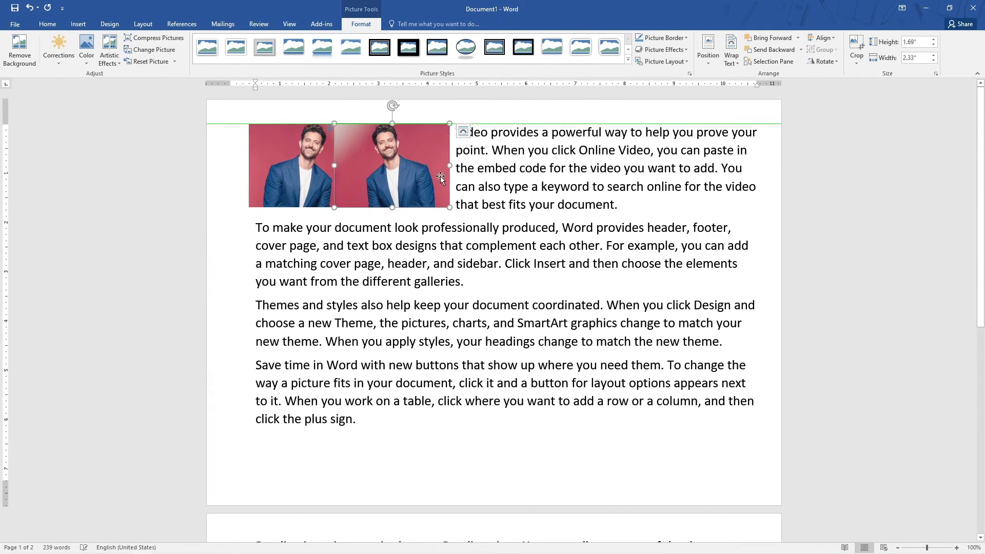
Increase the flipped picture's height to 2.2".
click(590, 266)
click(388, 187)
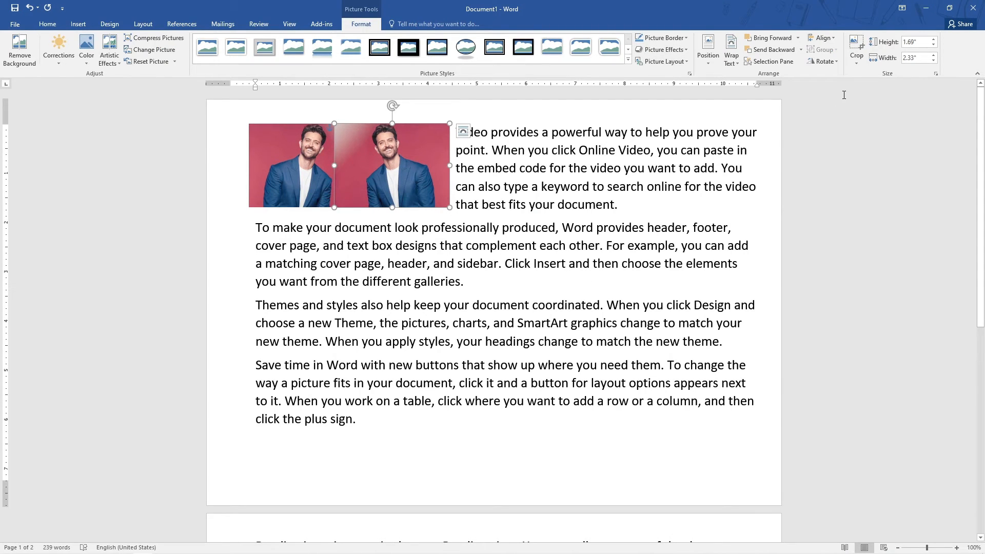
click(933, 39)
click(933, 39)
click(934, 39)
click(933, 39)
click(933, 39)
click(933, 39)
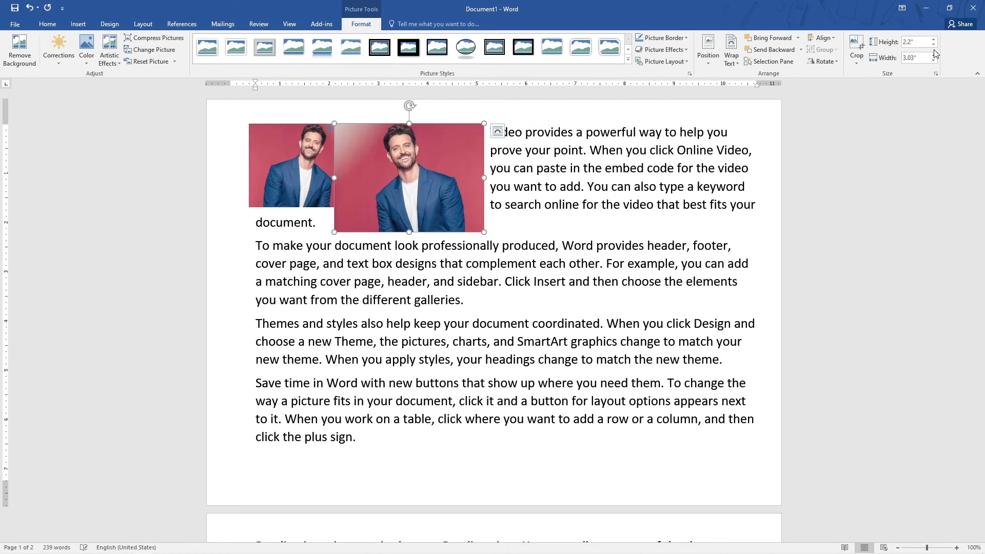
Reduce the flipped picture's height to 2" and shrink it by its corner to match the original picture's size.
click(934, 46)
click(933, 46)
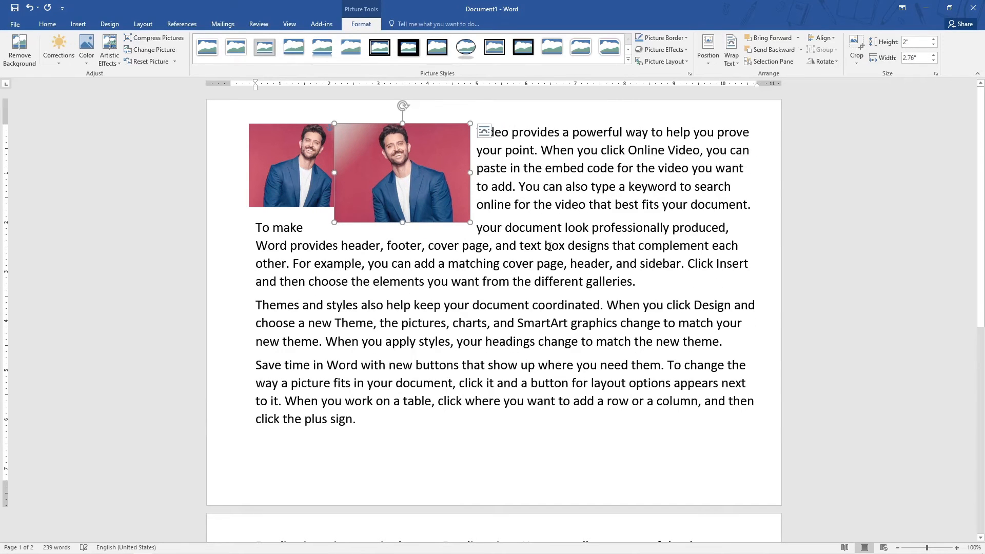
drag(471, 221, 449, 193)
click(472, 228)
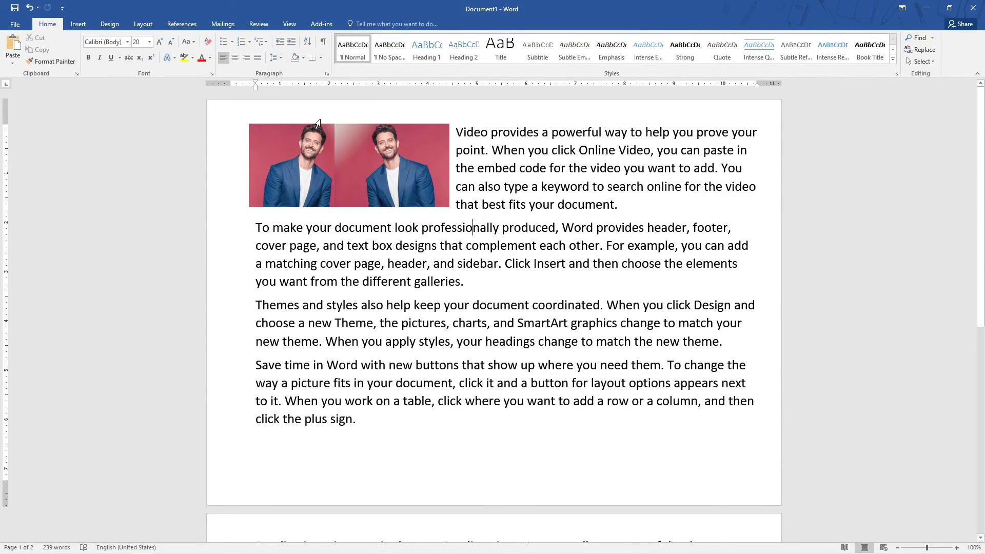
Add an empty paragraph directly below the two pictures.
click(78, 24)
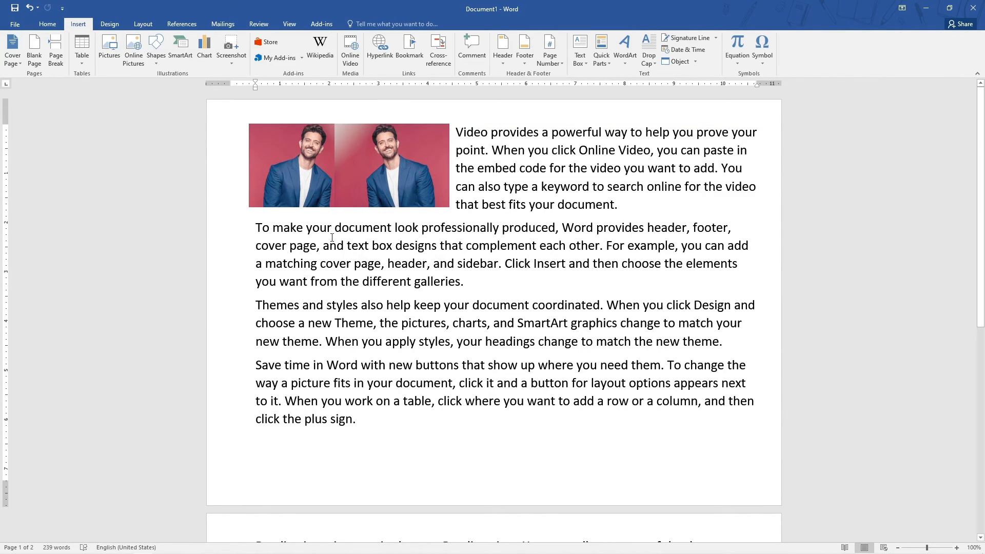
scroll(405, 423, down, 5)
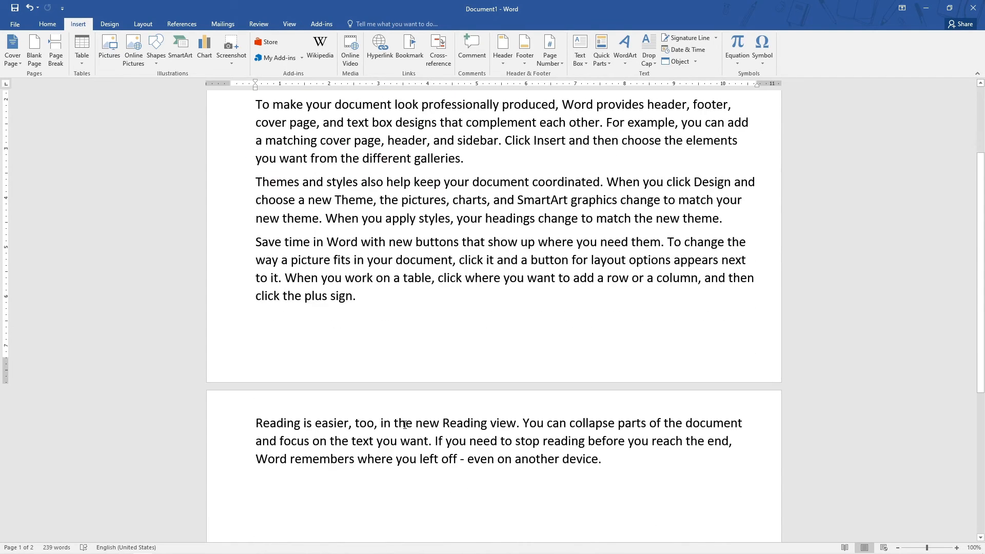
scroll(433, 292, up, 5)
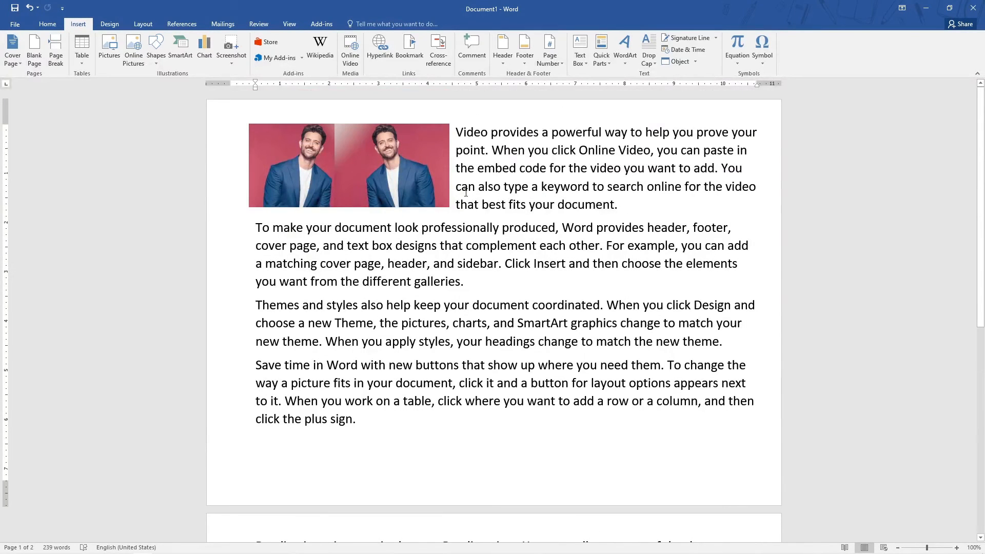
key(Return)
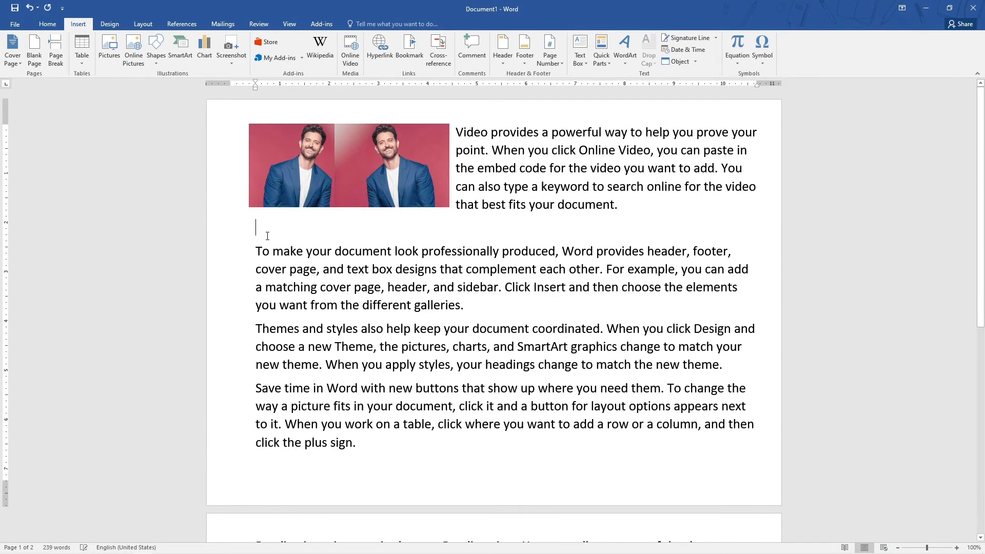
Search Online Pictures for "man office illustration" and insert the image of a man at a laptop.
click(134, 47)
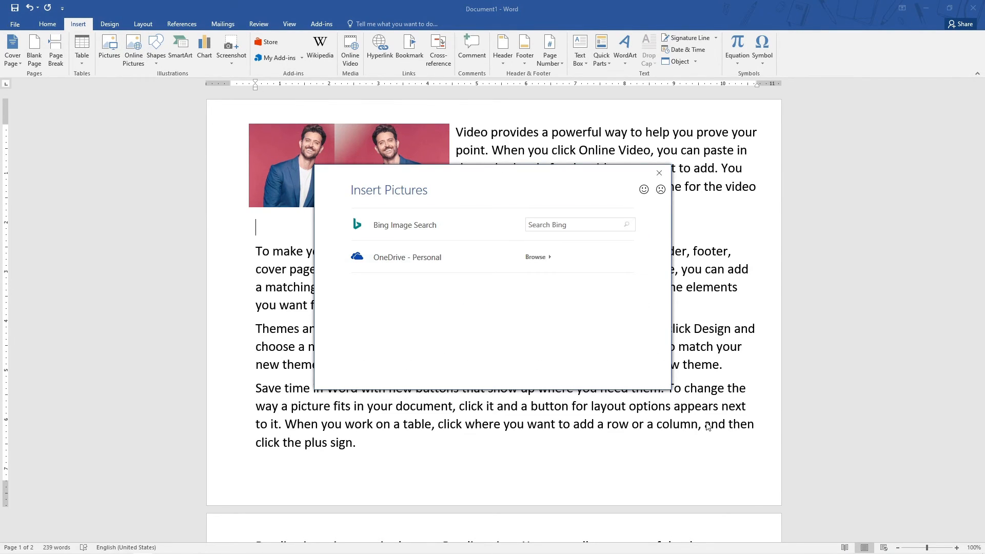
click(576, 226)
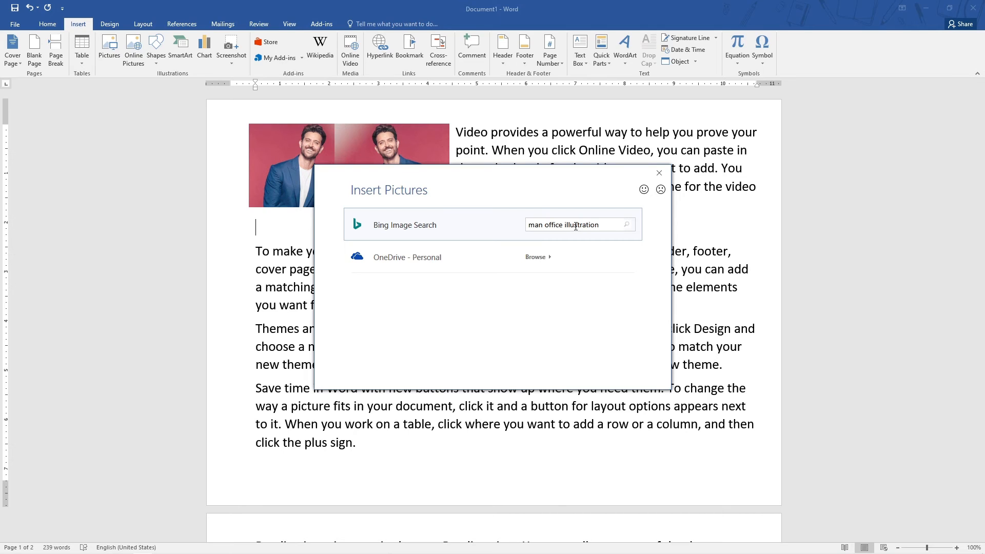
key(Return)
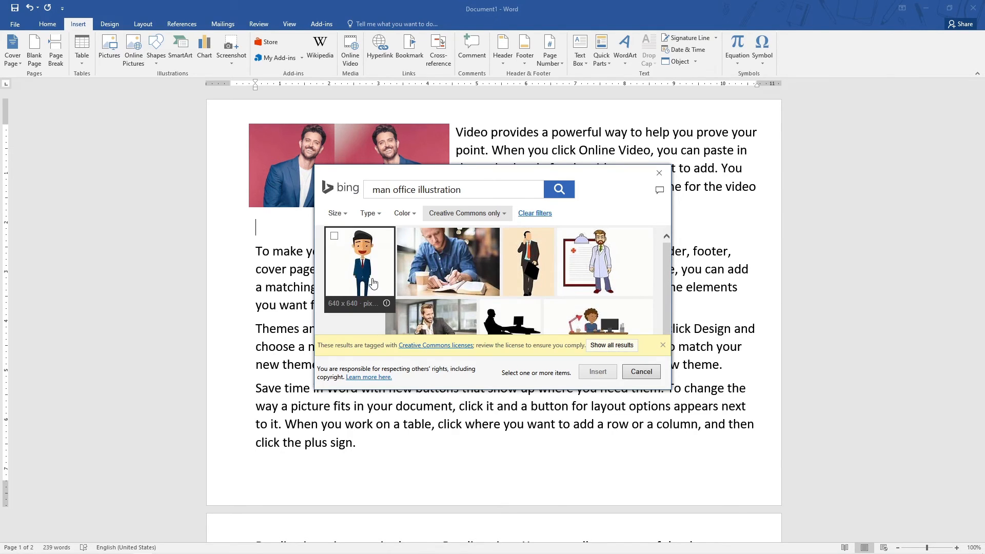
scroll(517, 291, down, 3)
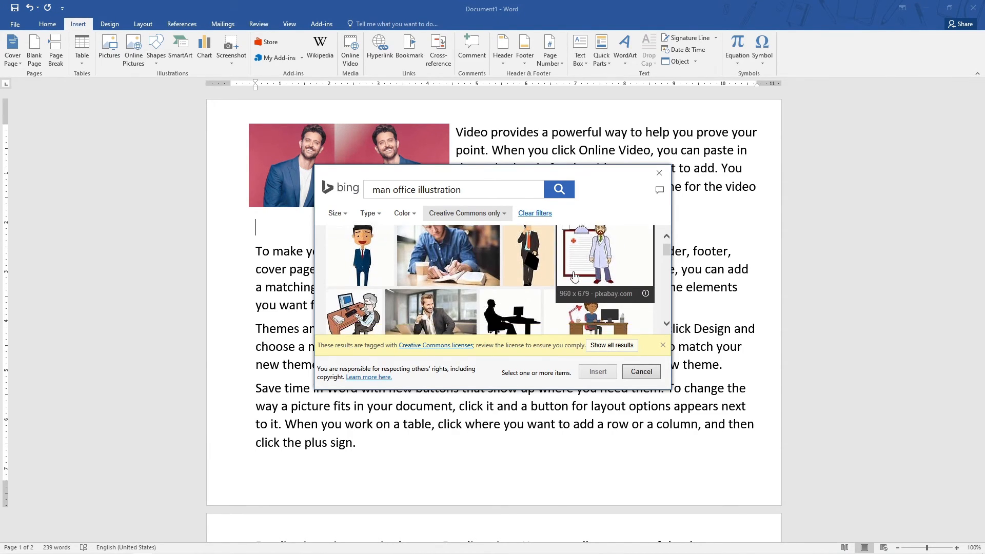
scroll(517, 291, down, 2)
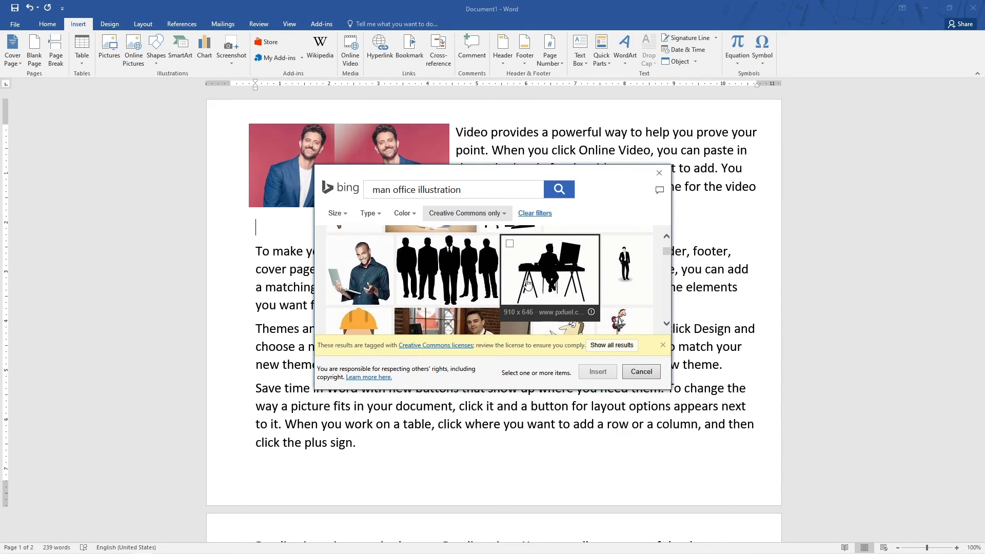
scroll(642, 280, down, 5)
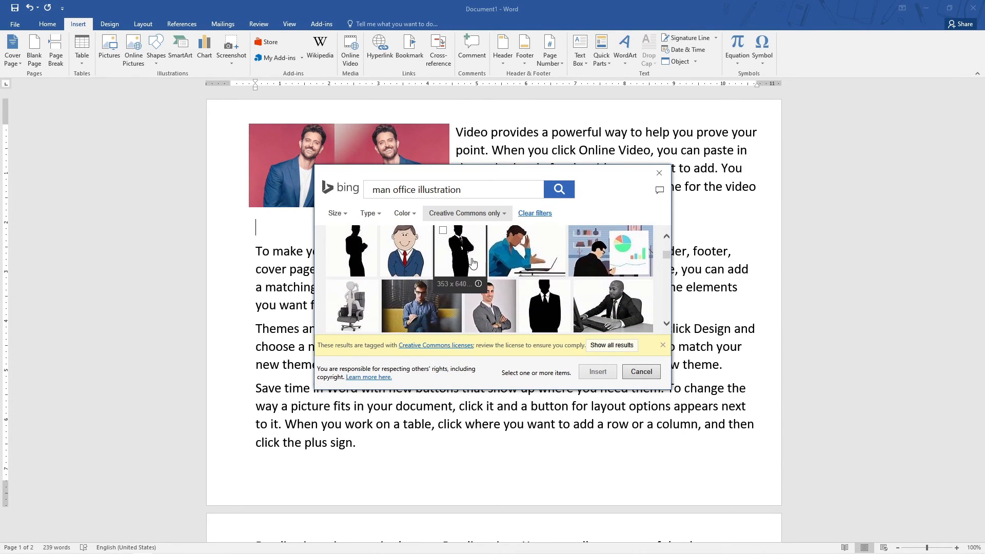
scroll(473, 258, up, 1)
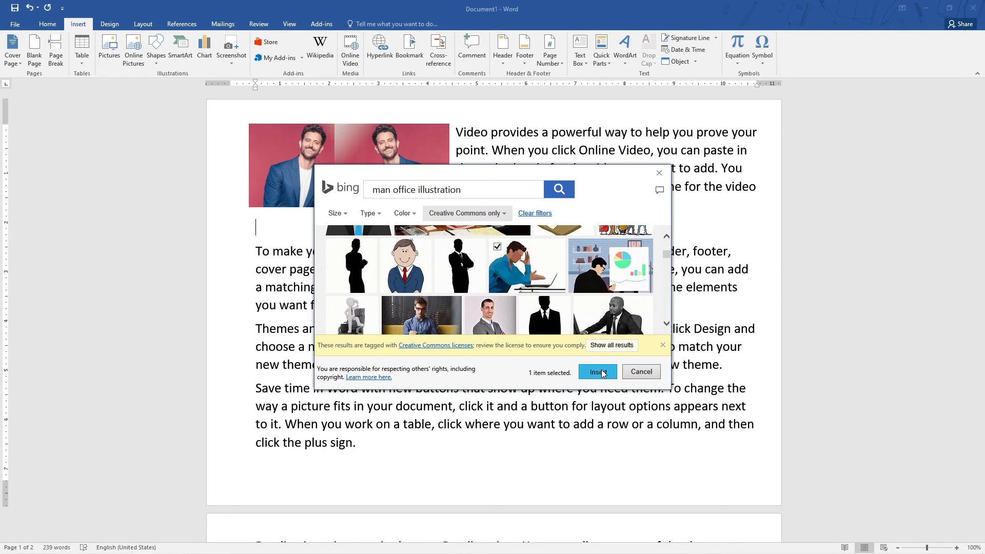
double_click(526, 265)
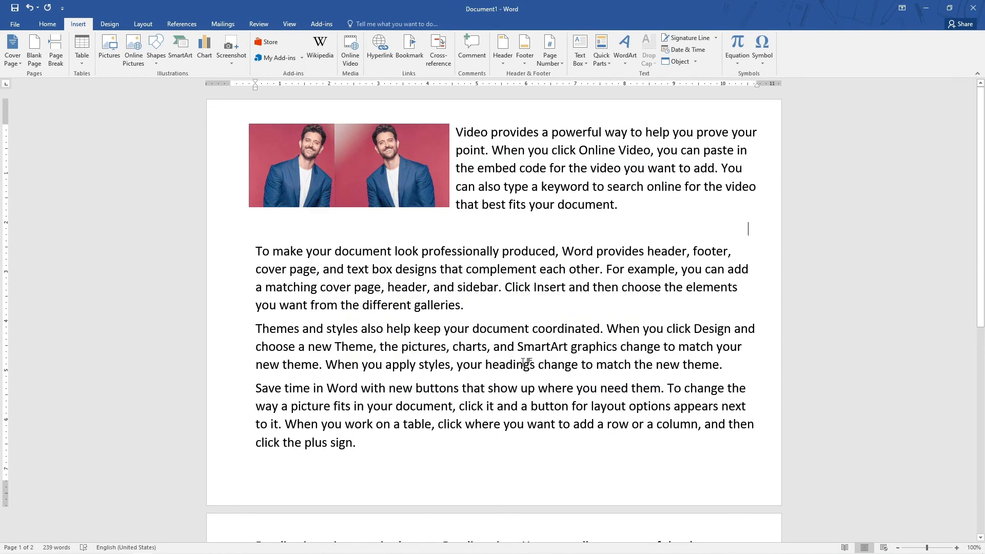
Shrink the inserted illustration by its corner to about 2" wide.
scroll(493, 312, down, 5)
scroll(497, 313, up, 15)
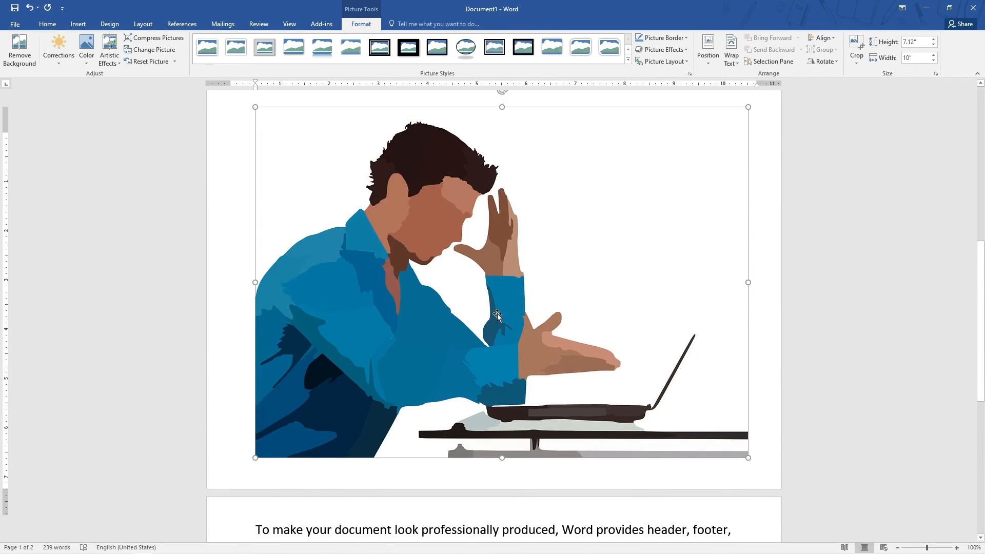
scroll(616, 223, down, 4)
scroll(684, 298, down, 5)
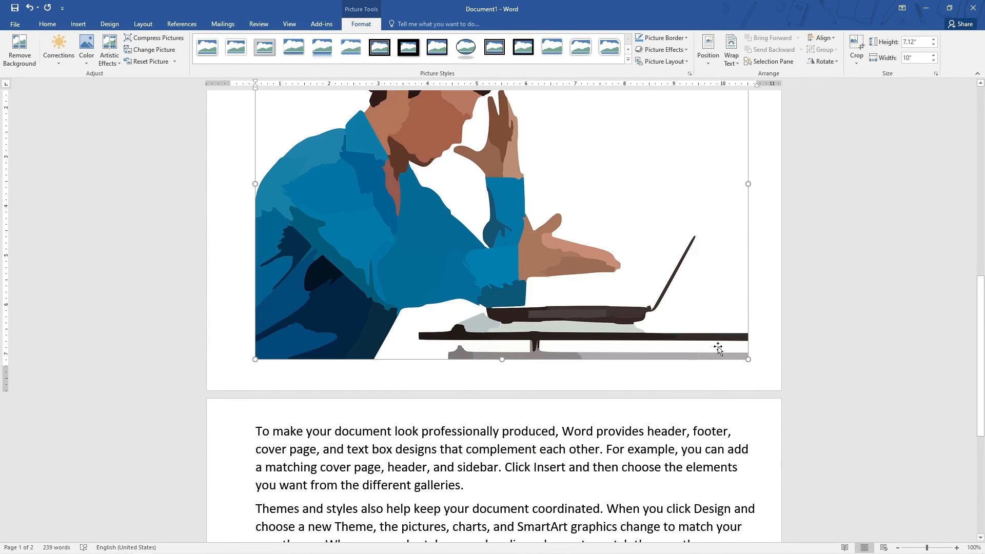
drag(748, 357, 358, 73)
scroll(402, 143, up, 4)
scroll(19, 51, up, 3)
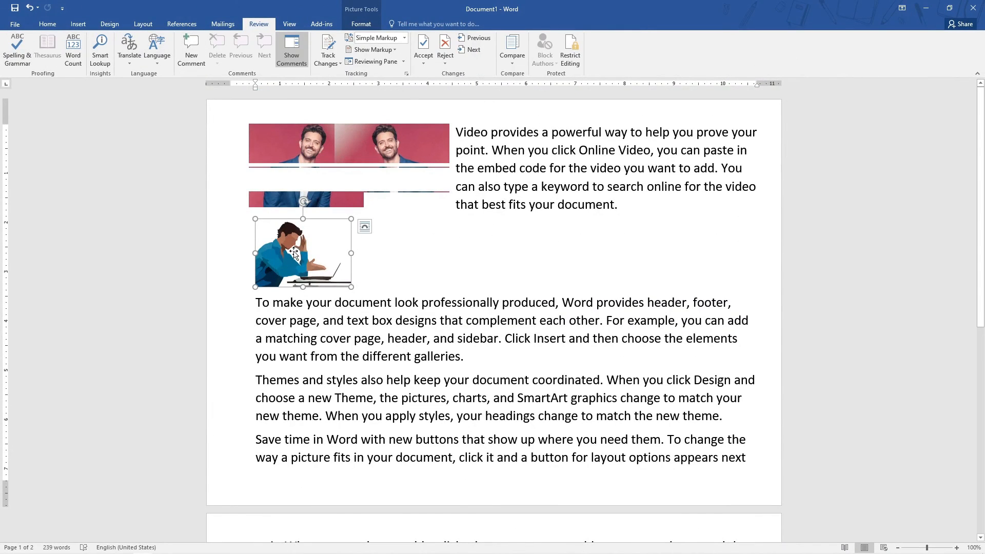
click(442, 248)
Open the illustration's layout options and close them again.
scroll(467, 247, down, 3)
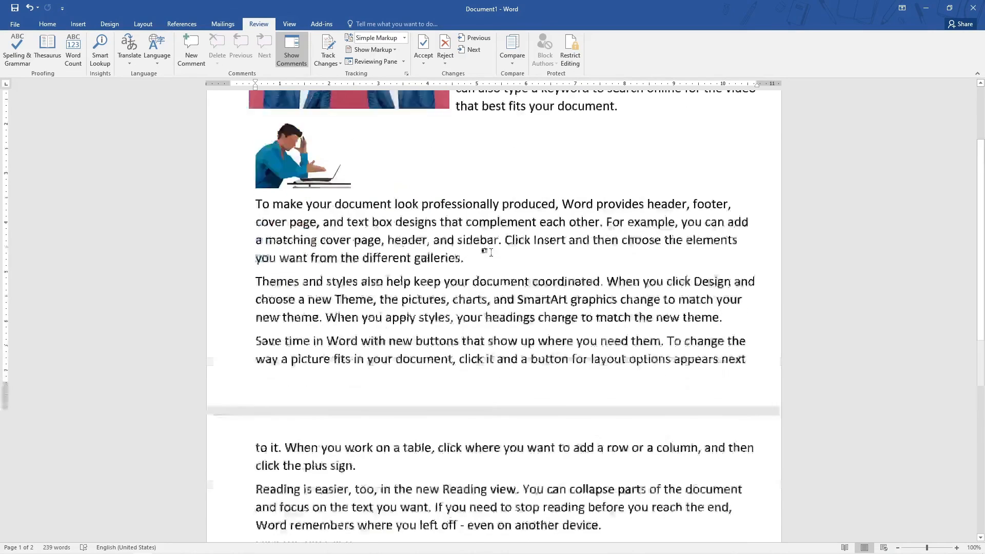
scroll(466, 246, up, 3)
click(295, 259)
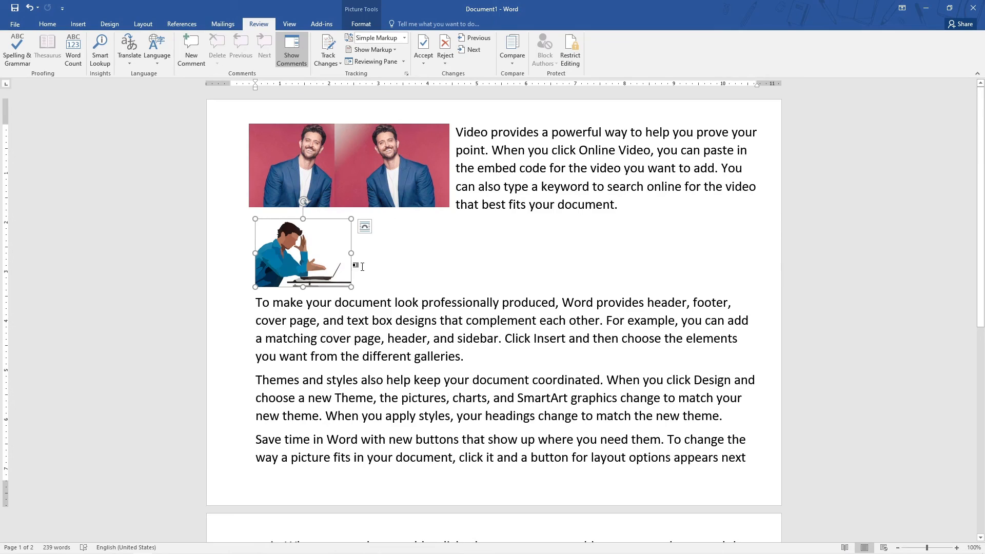
click(364, 226)
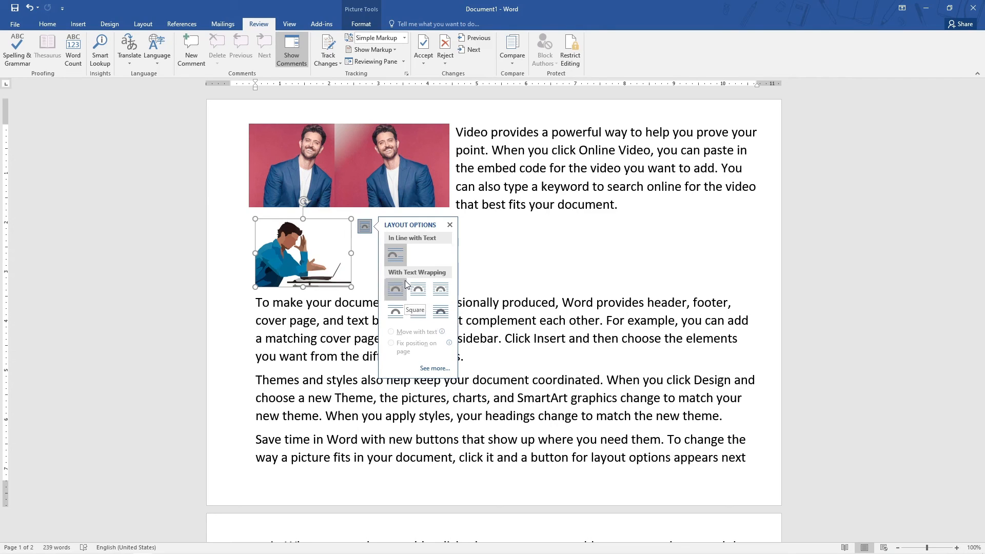
click(342, 303)
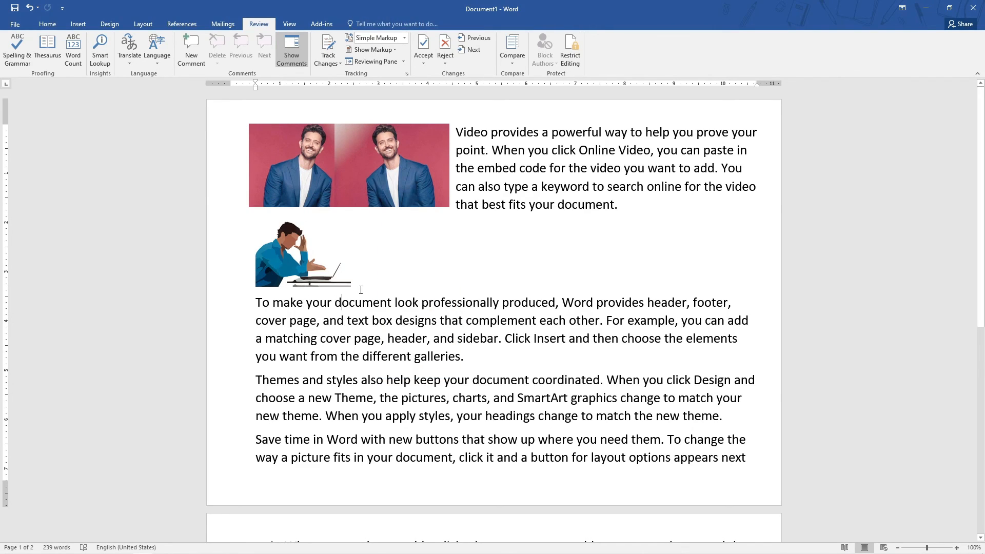
Undo the last edit and select the picture group and the illustration in turn.
key(ctrl+z)
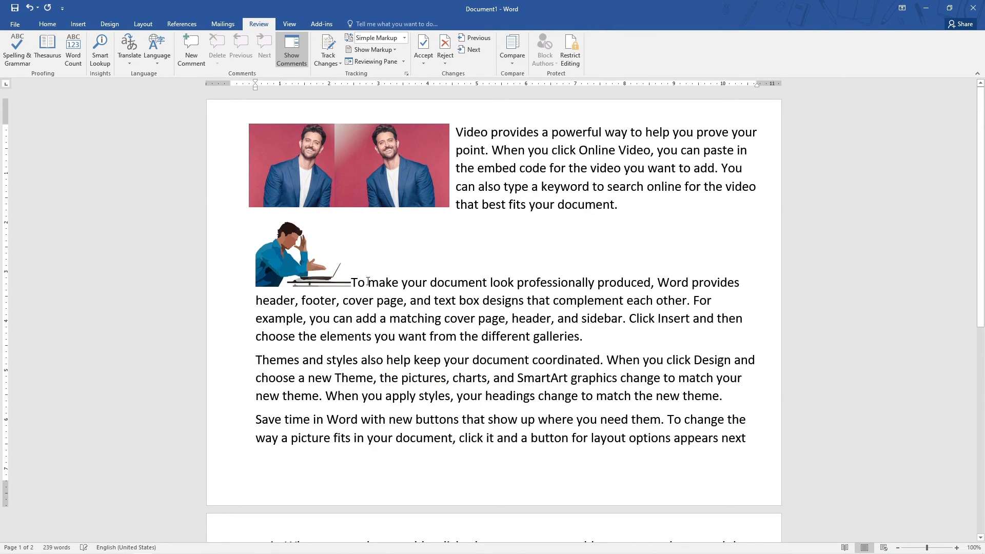
click(405, 156)
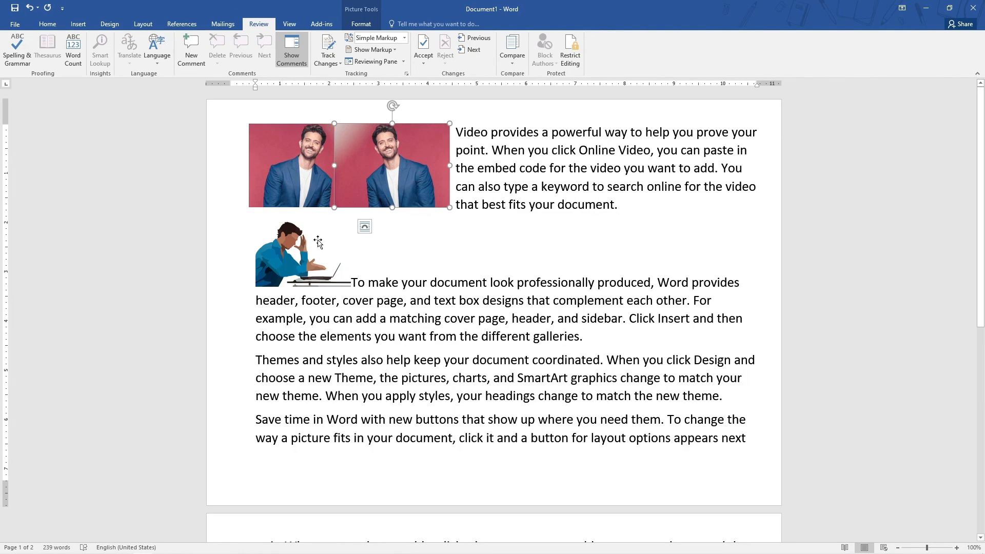
click(318, 242)
Close the Word window.
click(79, 24)
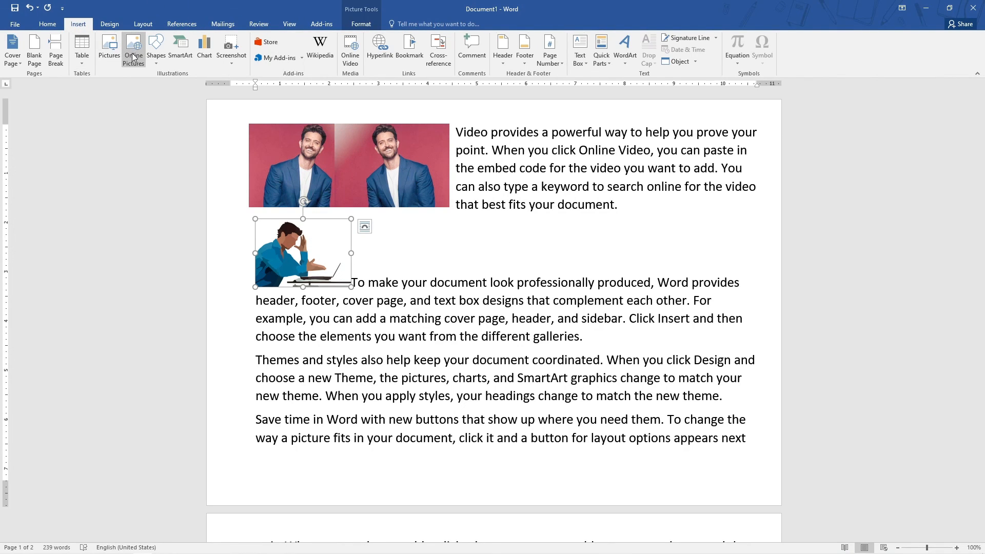
click(543, 280)
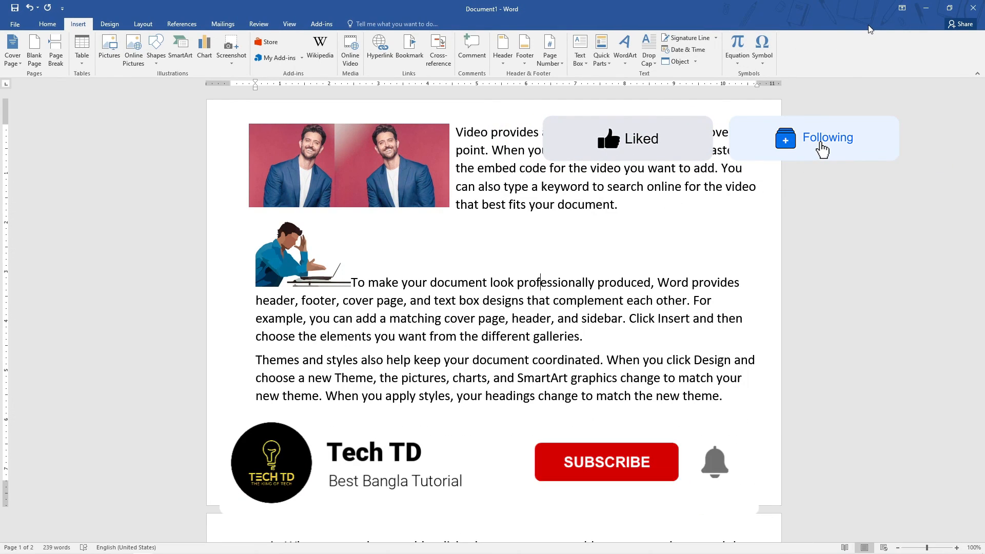
click(932, 10)
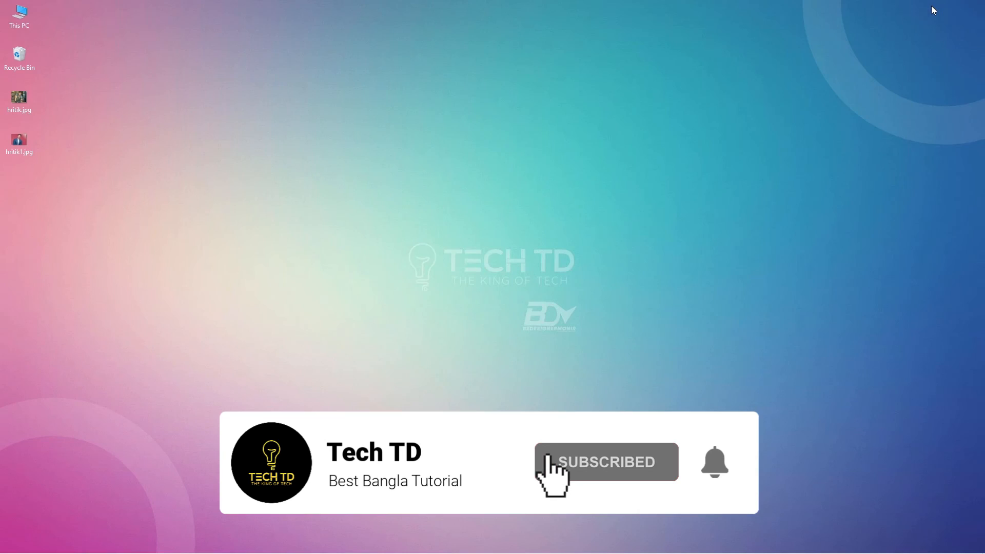